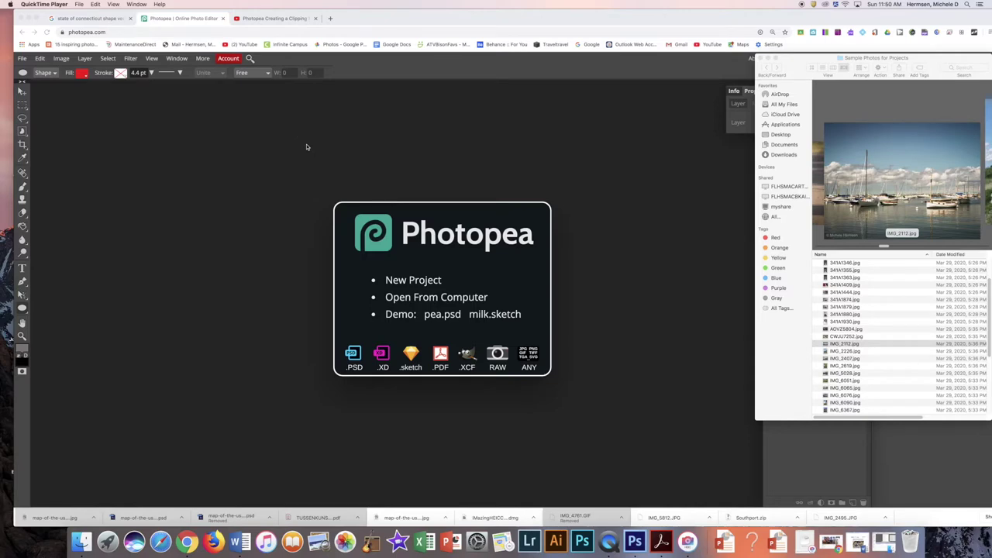
# - Drop IMG_2112 from Finder into Photopea and show the Layers panel via Window > Layers
pyautogui.moveTo(800, 70)
pyautogui.mouseDown()
pyautogui.moveTo(785, 78)
pyautogui.moveTo(813, 64)
pyautogui.mouseUp()
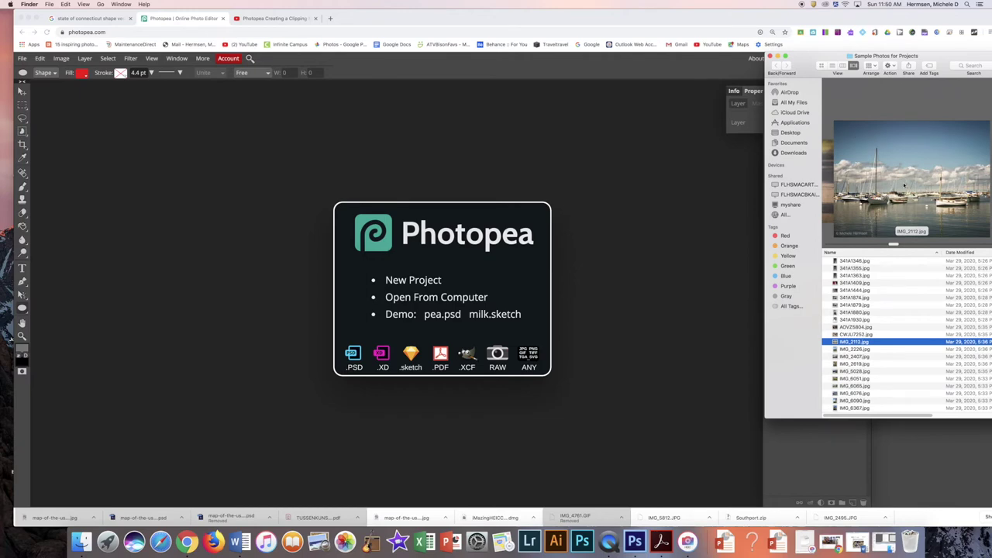
pyautogui.moveTo(919, 186); pyautogui.dragTo(431, 260)
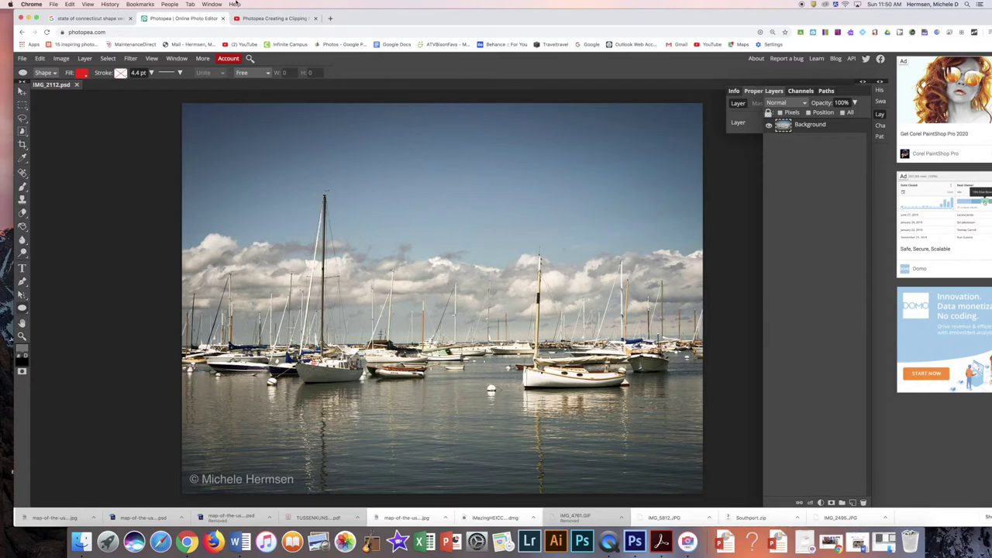
pyautogui.click(21, 59)
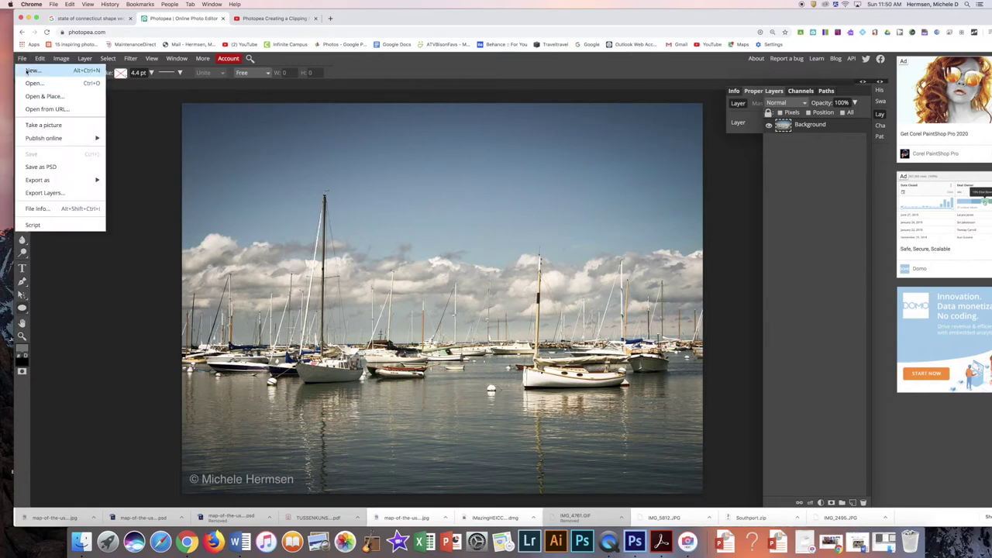
pyautogui.click(160, 113)
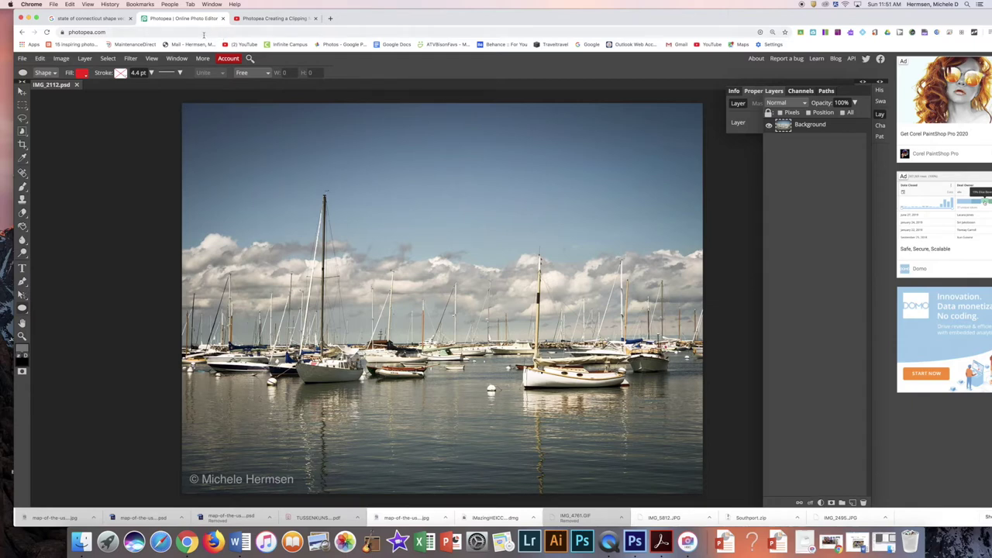
pyautogui.click(178, 58)
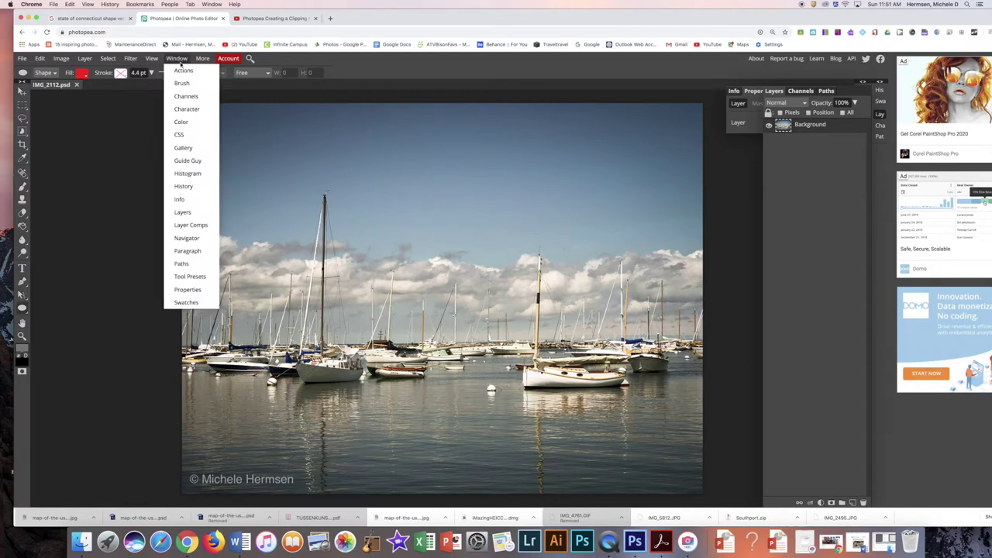
pyautogui.click(179, 212)
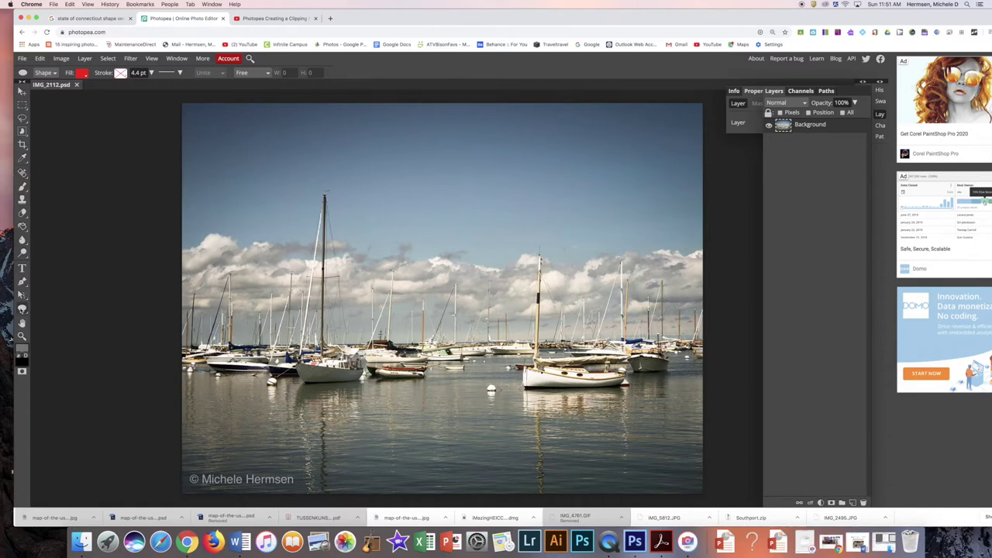
pyautogui.click(22, 309)
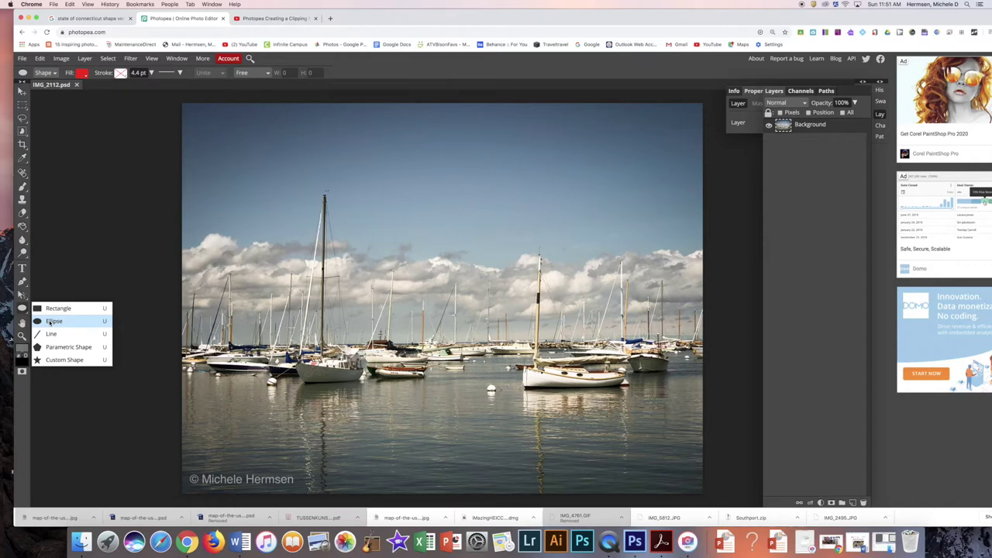
# - Draw a large red ellipse across the middle of the harbor photo with the Ellipse tool
pyautogui.click(53, 321)
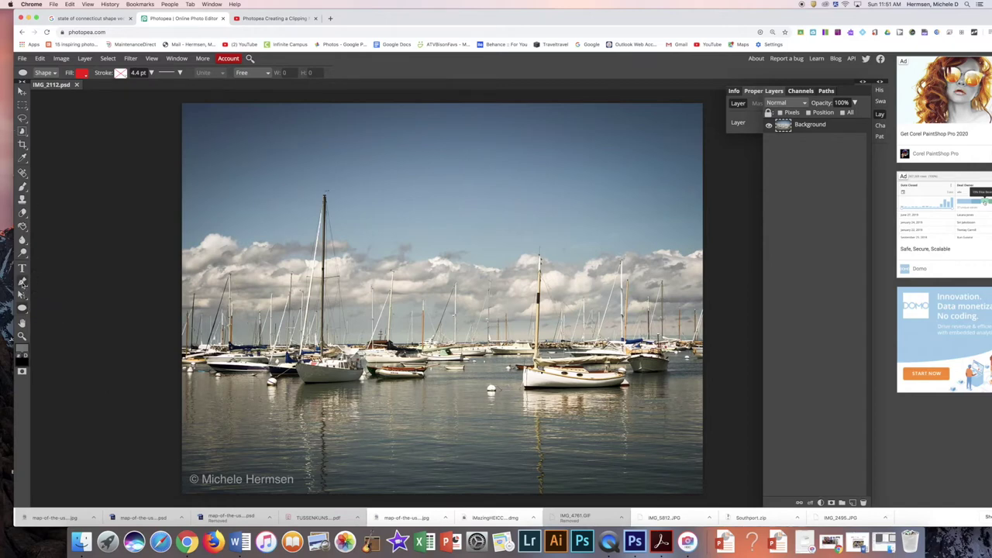
pyautogui.click(21, 294)
pyautogui.rightClick(23, 296)
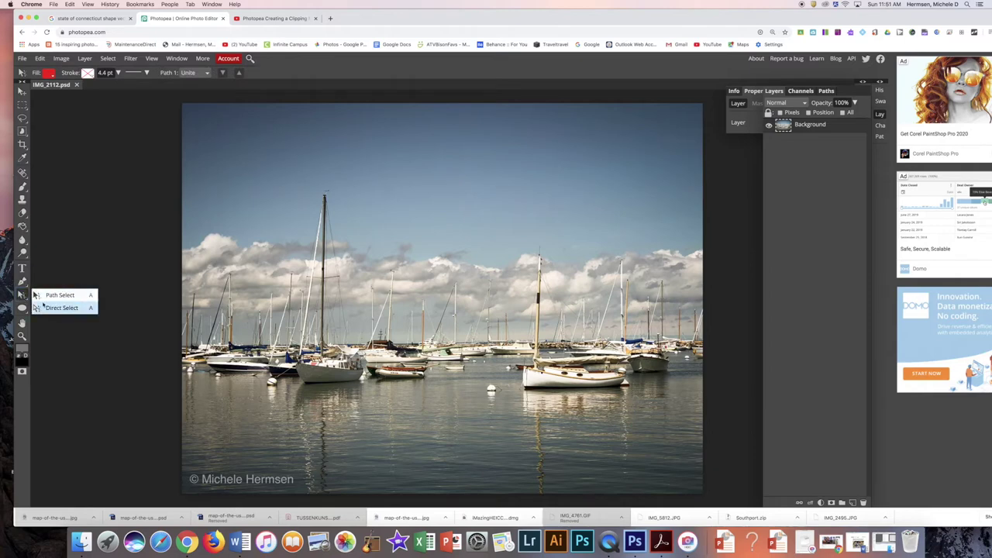
pyautogui.click(21, 308)
pyautogui.rightClick(22, 311)
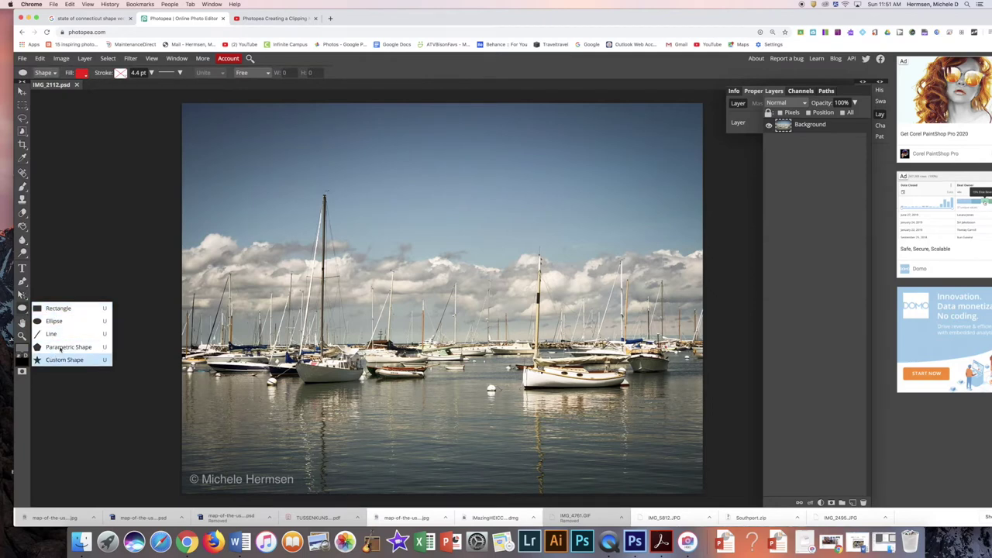
pyautogui.click(50, 320)
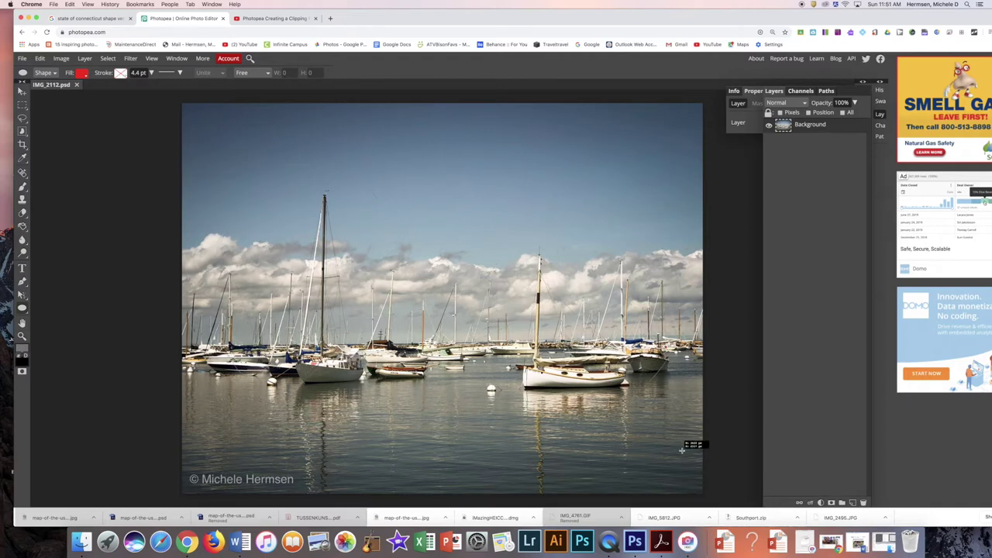
pyautogui.moveTo(684, 452); pyautogui.dragTo(214, 165)
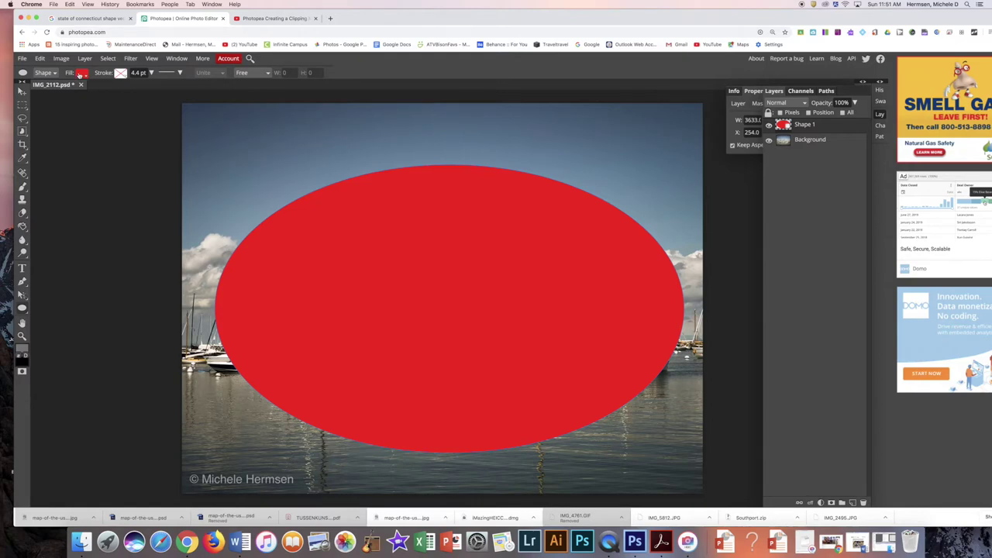
# - Drag the Background photo layer above the Shape 1 ellipse layer
pyautogui.click(819, 141)
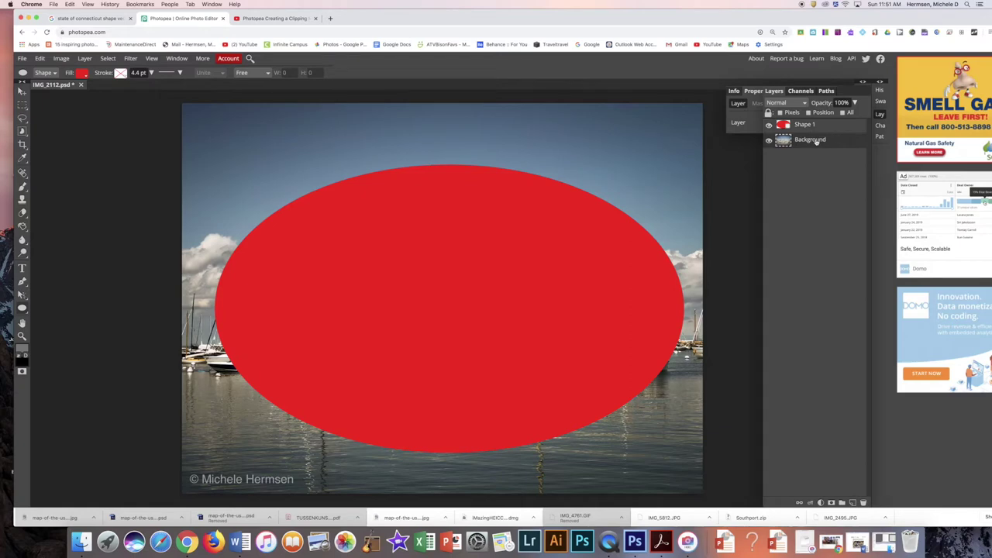
pyautogui.moveTo(811, 141); pyautogui.dragTo(821, 126)
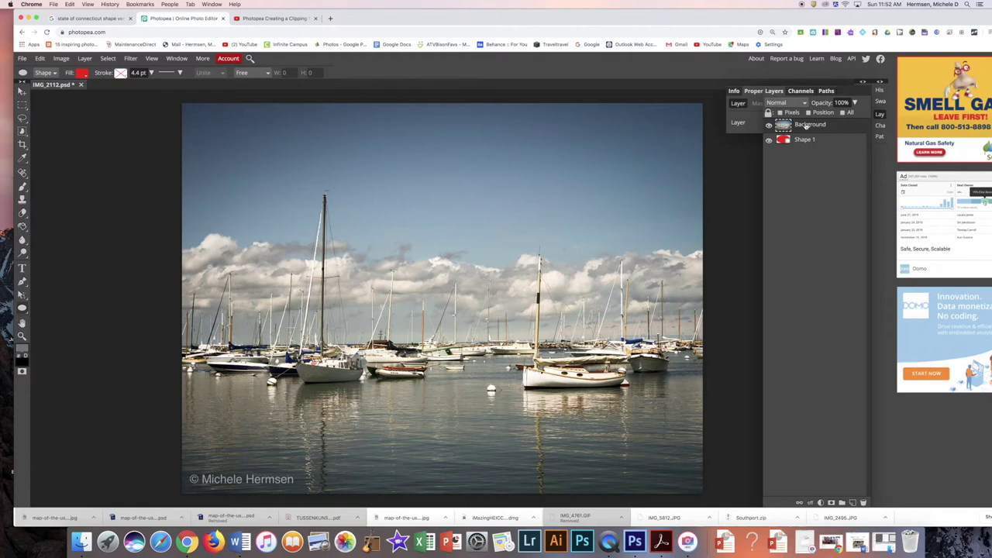
pyautogui.rightClick(806, 126)
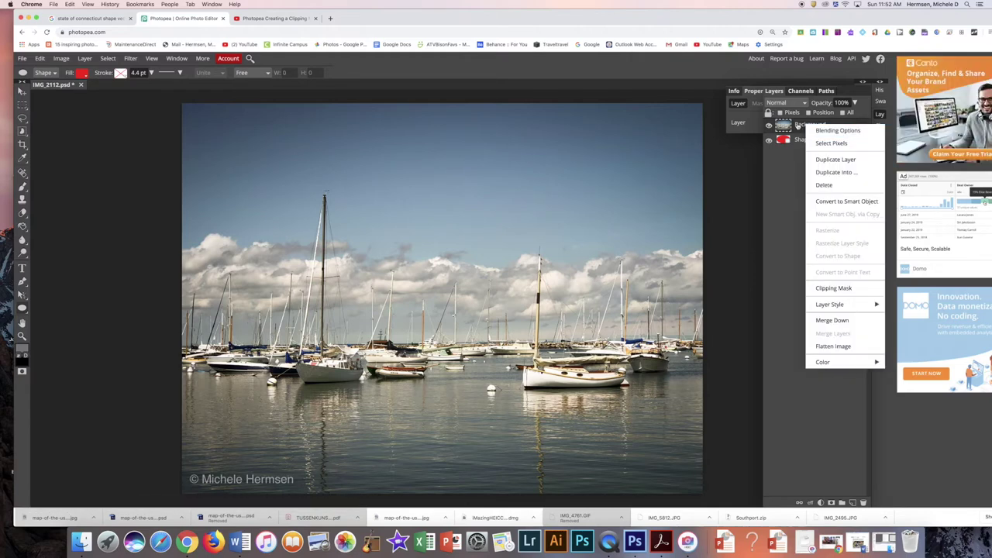
# - Apply Clipping Mask to the Background layer so the photo shows only inside the ellipse
pyautogui.click(848, 288)
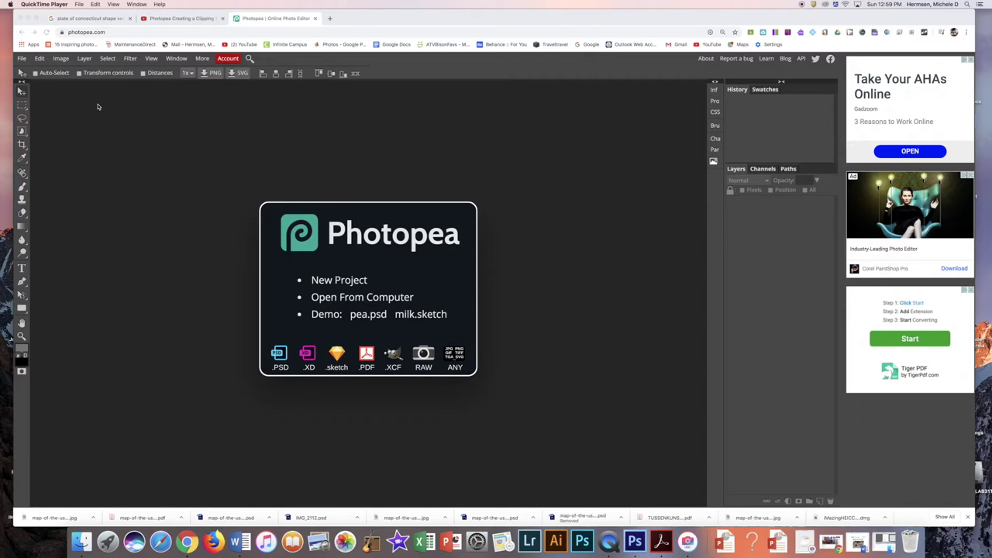
# - Save the black Connecticut silhouette from the Google Images results to the Desktop as JPEG
pyautogui.click(81, 20)
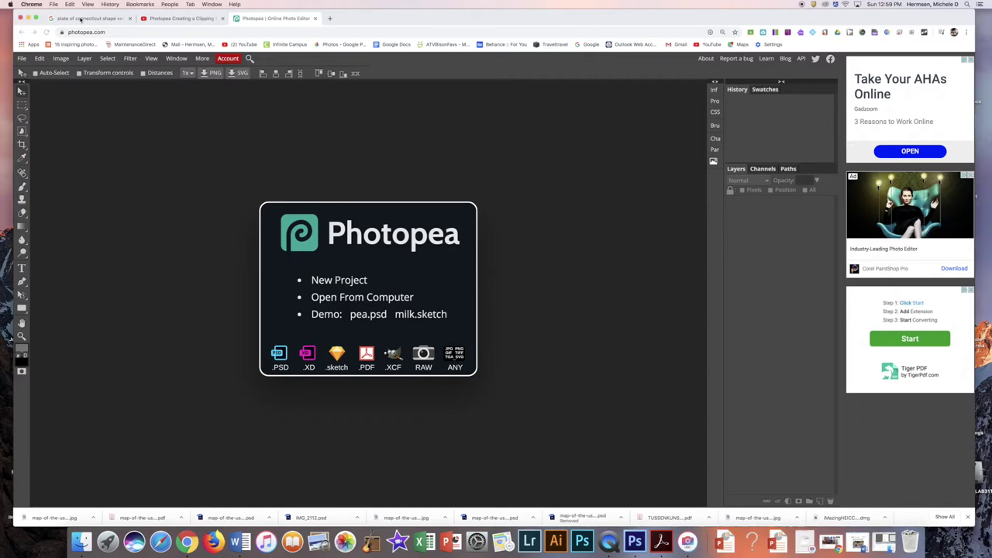
pyautogui.click(81, 20)
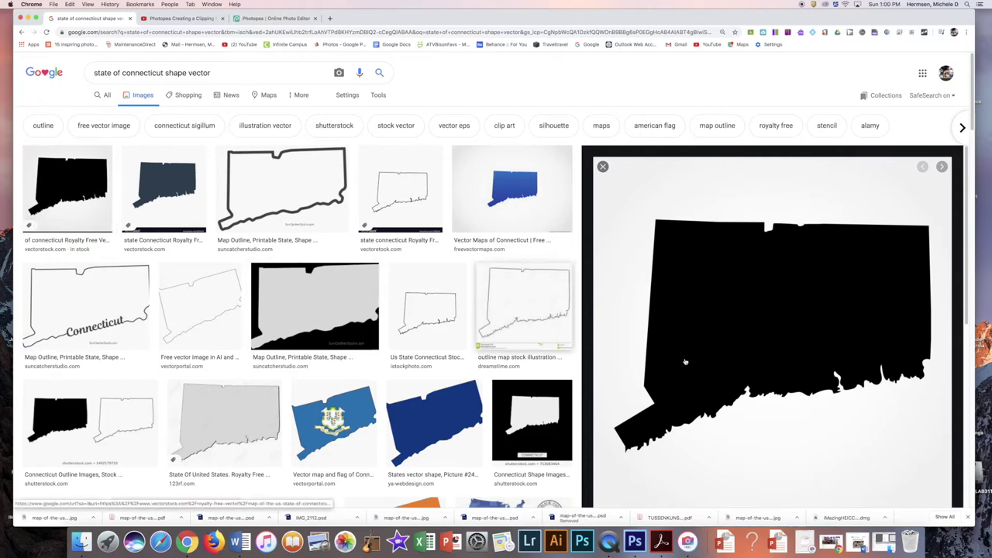
pyautogui.rightClick(727, 307)
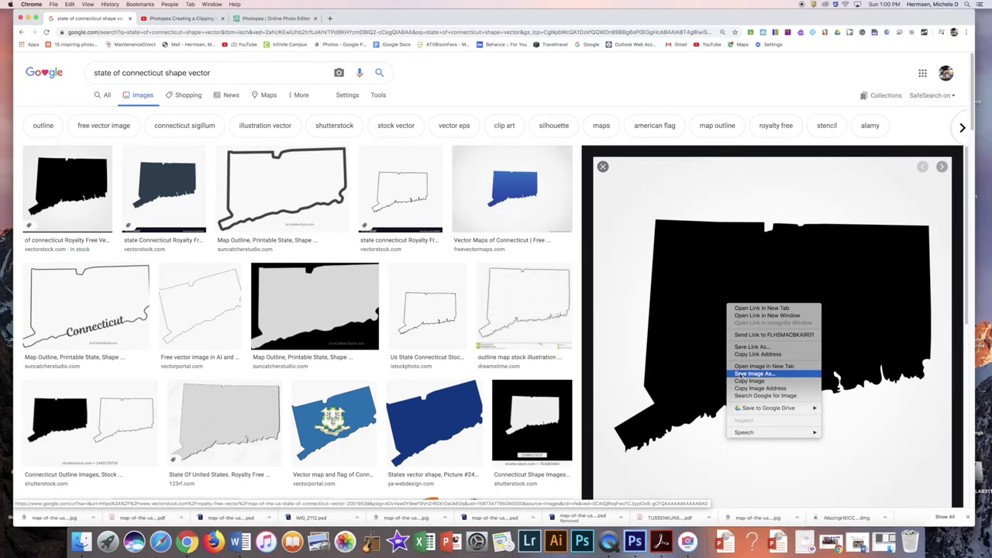
pyautogui.click(745, 374)
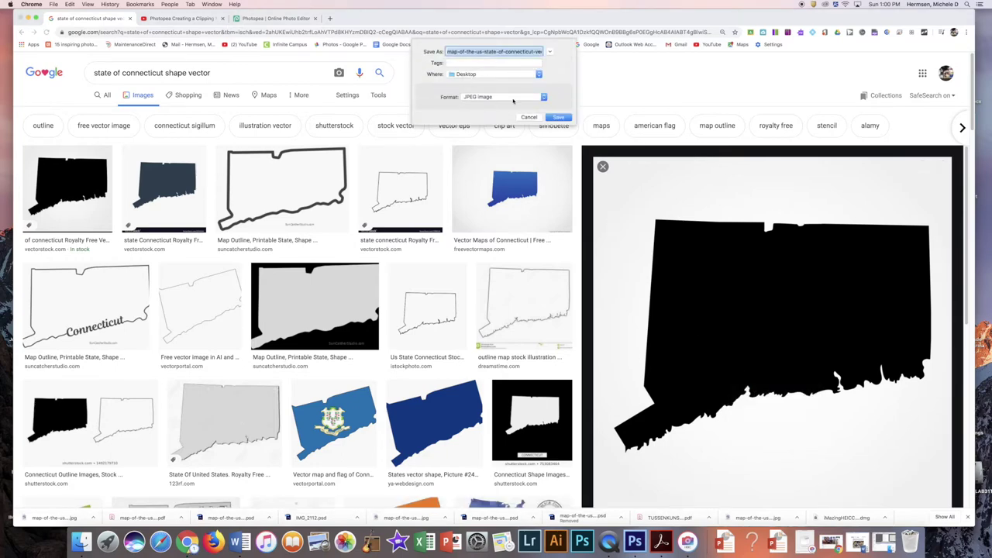
pyautogui.click(558, 117)
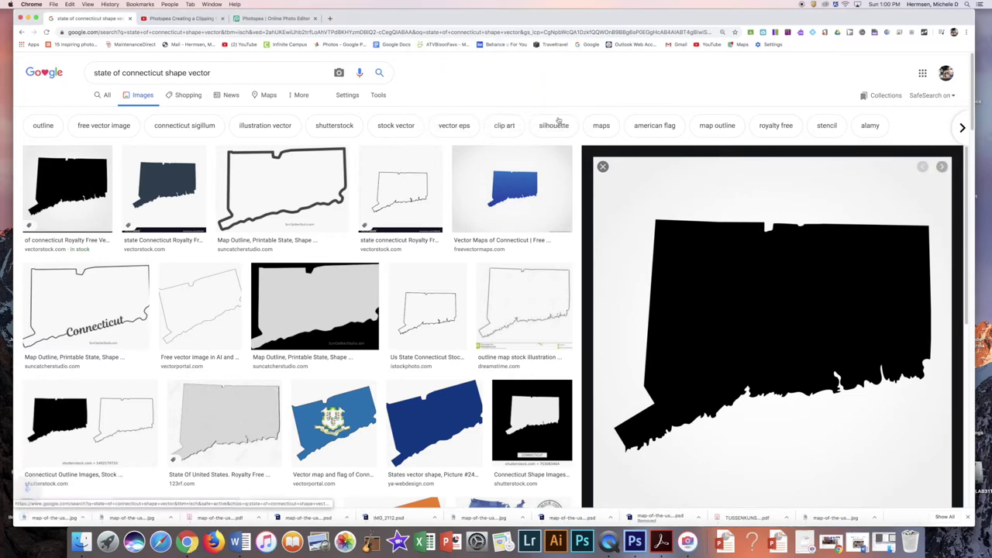
# - Drag the downloaded Connecticut silhouette from the desktop into Photopea and fit it with Cmd+0
pyautogui.moveTo(712, 17); pyautogui.dragTo(601, 6)
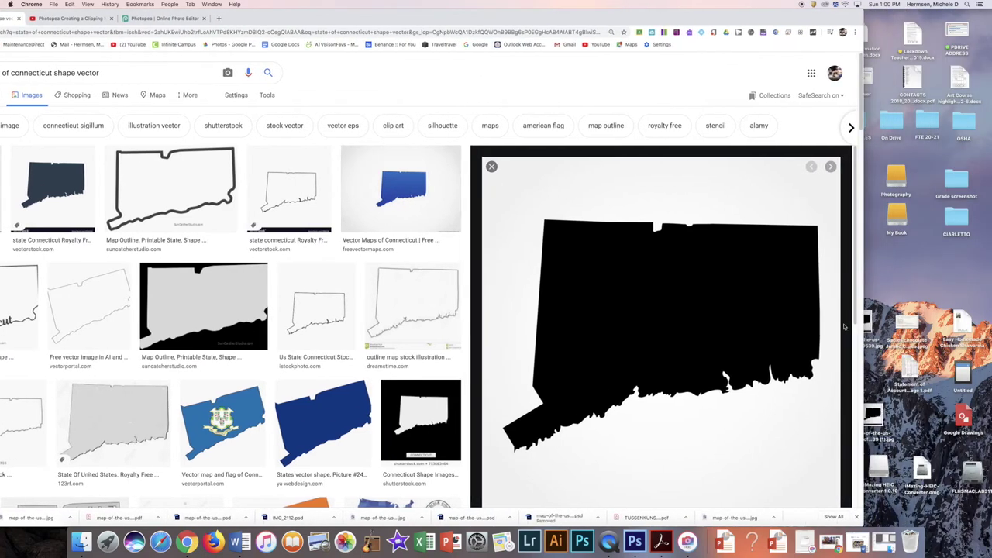
pyautogui.moveTo(86, 6); pyautogui.dragTo(186, 7)
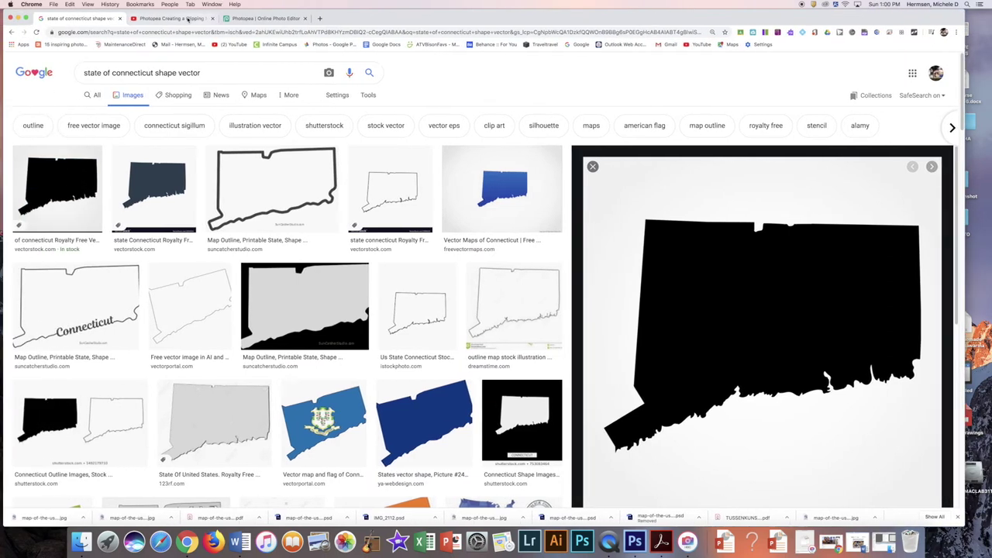
pyautogui.click(253, 19)
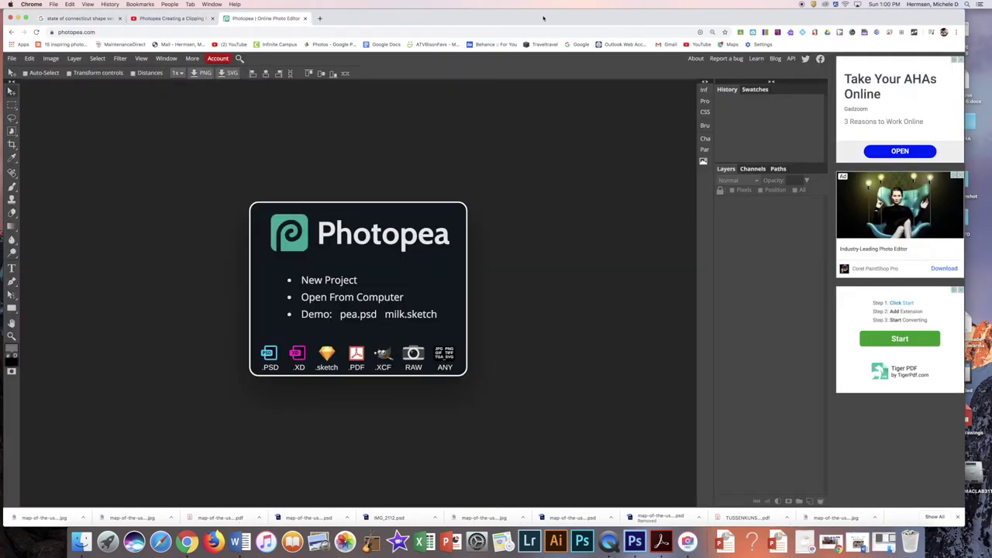
pyautogui.moveTo(543, 17); pyautogui.dragTo(450, 17)
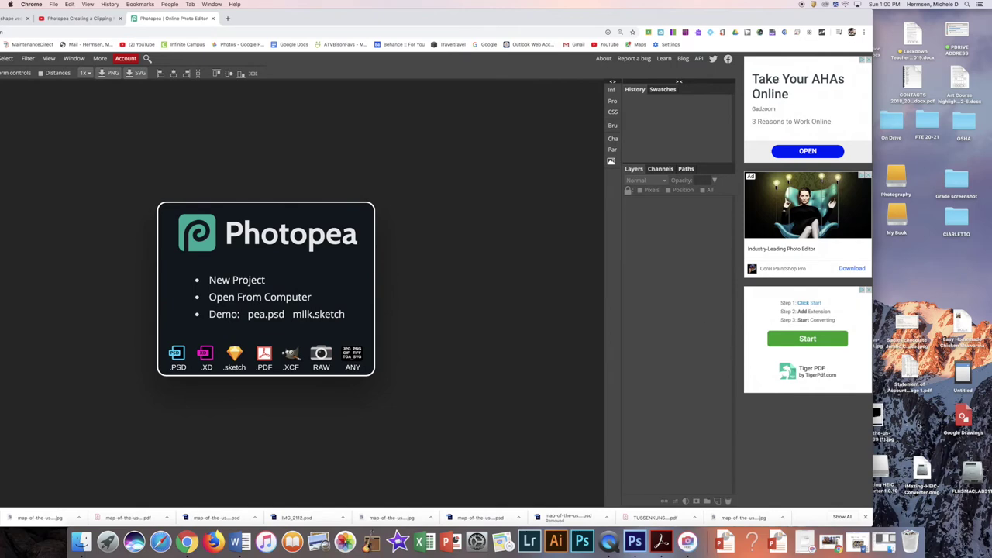
pyautogui.moveTo(884, 419); pyautogui.dragTo(318, 272)
pyautogui.moveTo(323, 17); pyautogui.dragTo(425, 16)
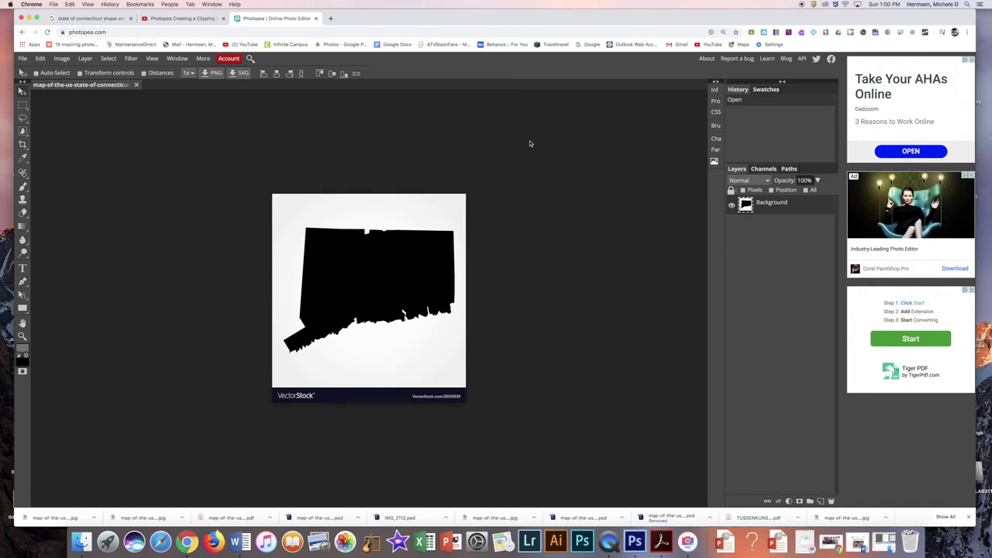
pyautogui.press('super+0')
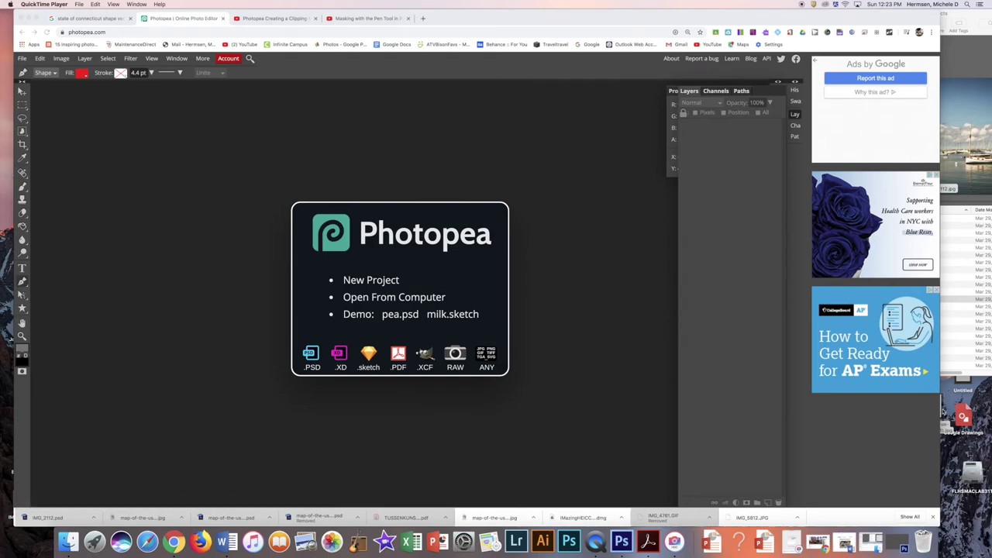
# - Open the Connecticut silhouette image as its own document and fit it to the workspace
pyautogui.moveTo(938, 405); pyautogui.dragTo(437, 280)
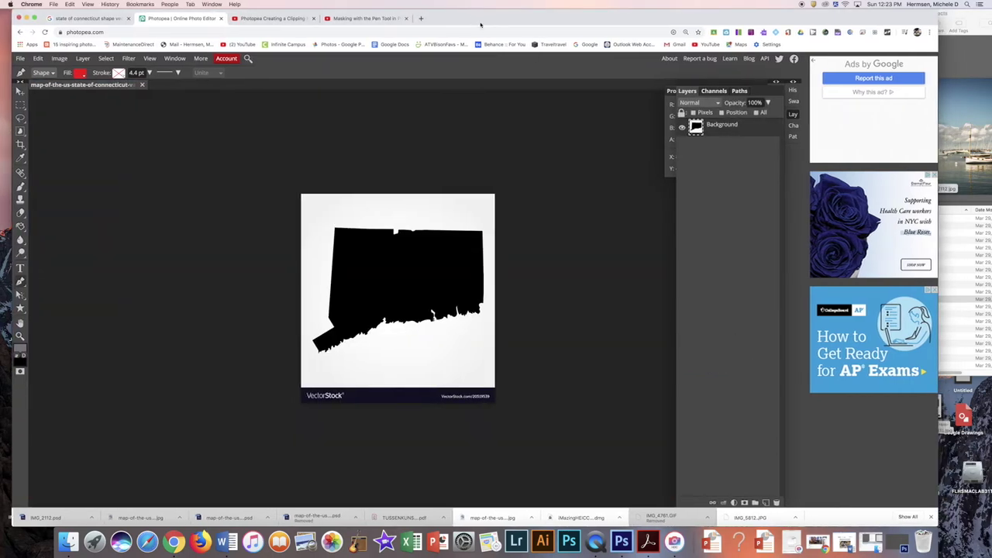
pyautogui.press('super+0')
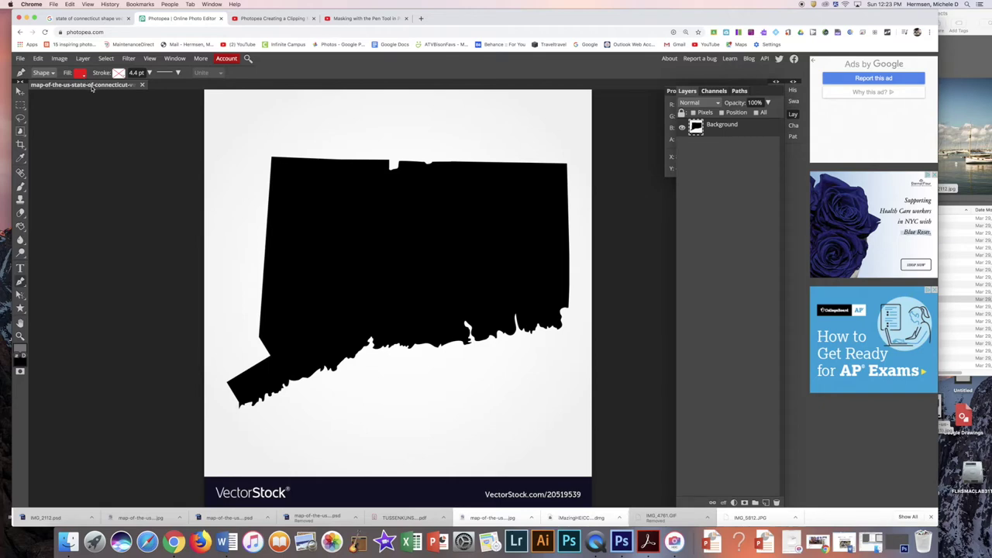
pyautogui.rightClick(20, 282)
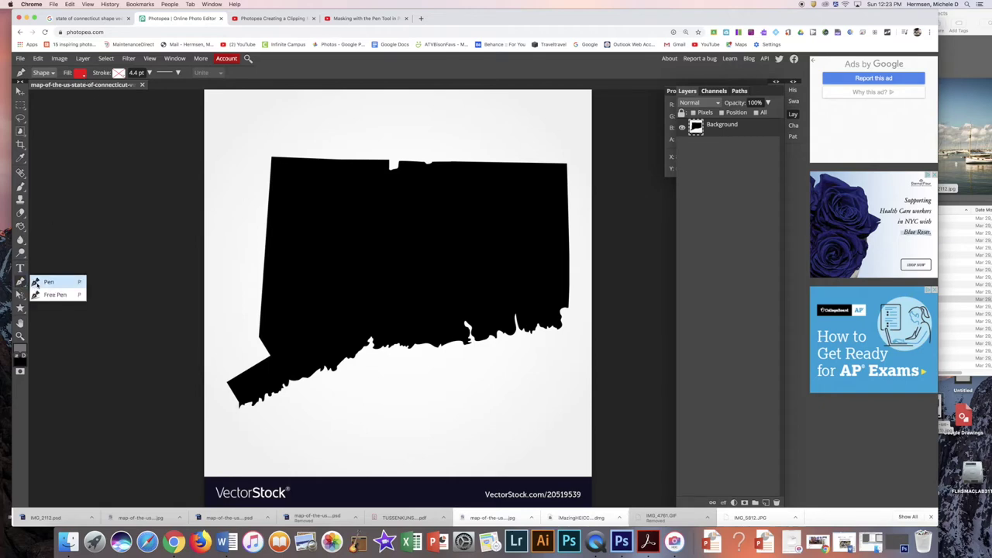
# - Switch to the Pen tool and place the first point on the state's top edge
pyautogui.click(47, 284)
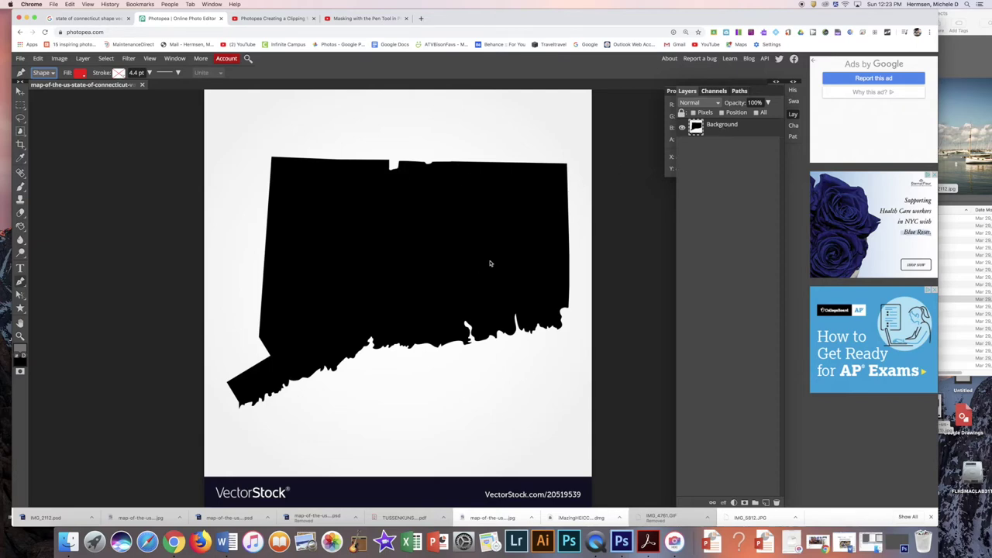
pyautogui.click(391, 163)
# - Trace the top-left corner, left edge and lower-left arm of Connecticut
pyautogui.click(273, 161)
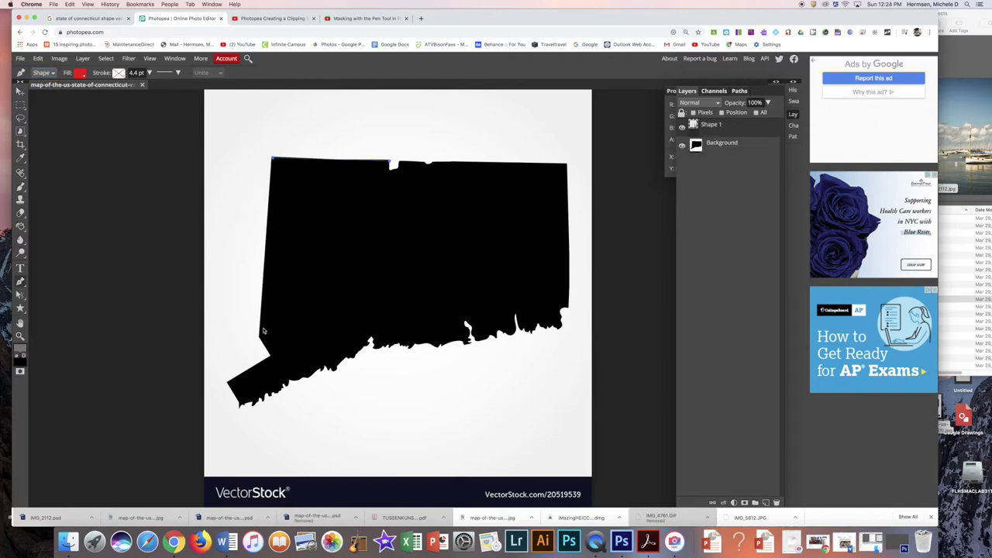
pyautogui.click(261, 338)
pyautogui.click(270, 355)
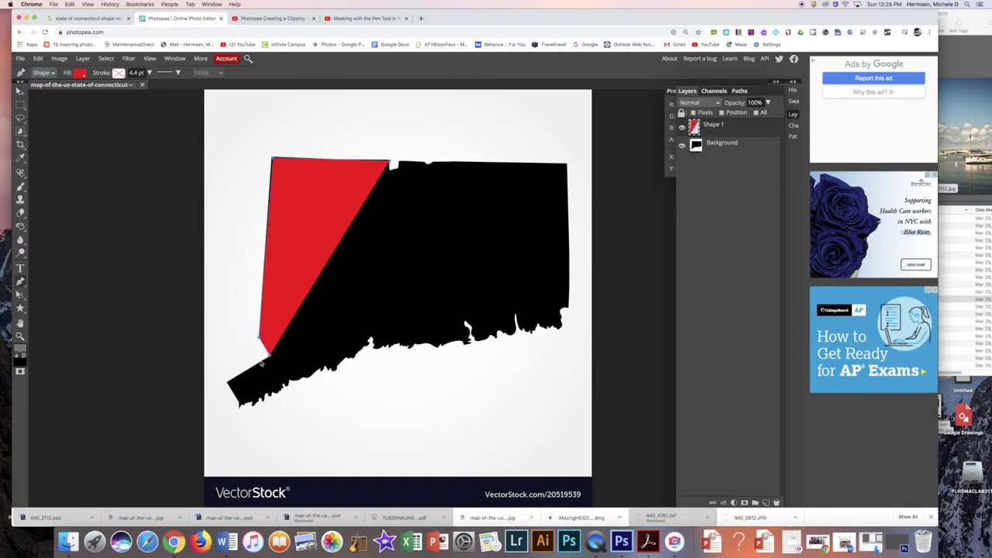
pyautogui.click(228, 383)
pyautogui.click(241, 405)
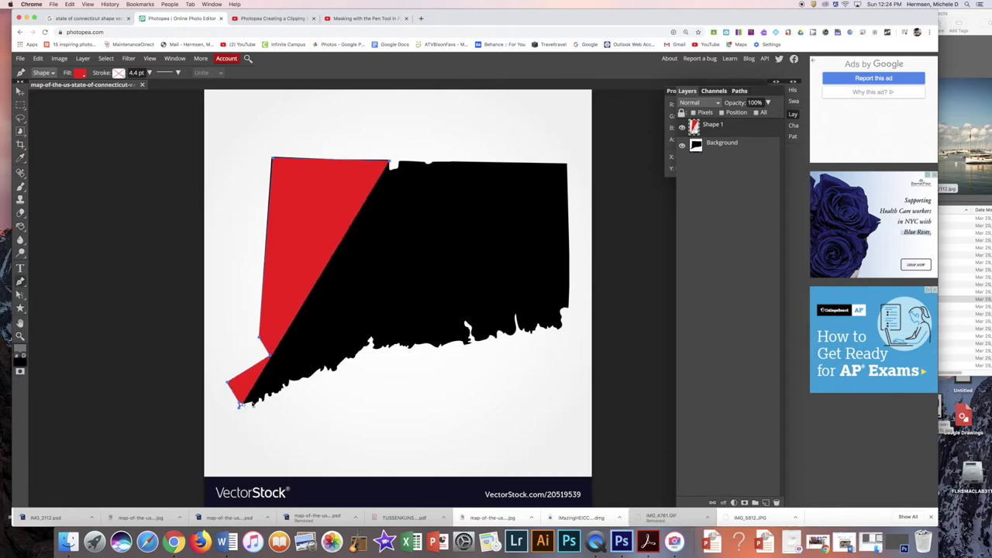
# - Trace the western half of the jagged southern coastline toward the map centre
pyautogui.click(254, 402)
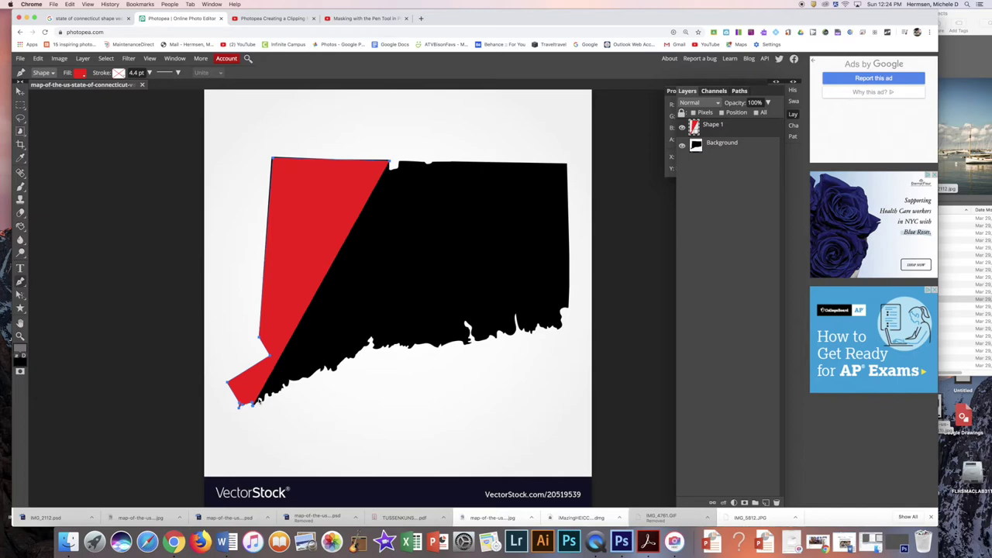
pyautogui.click(264, 403)
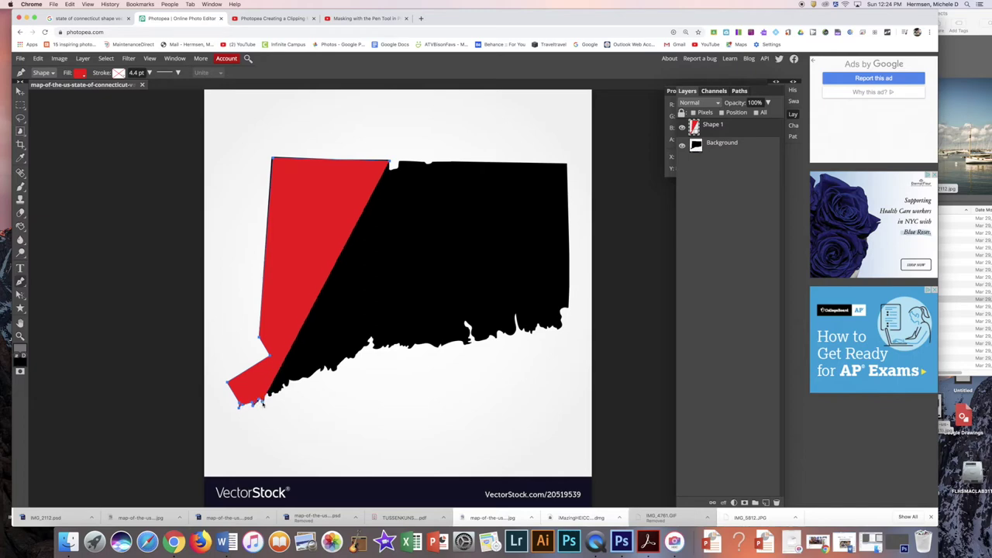
pyautogui.click(268, 396)
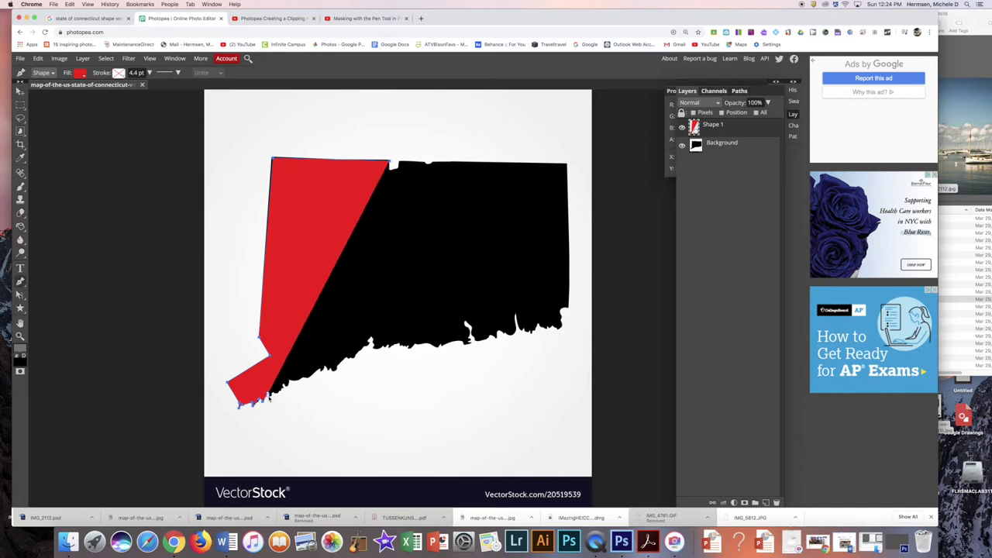
pyautogui.click(274, 396)
pyautogui.click(279, 394)
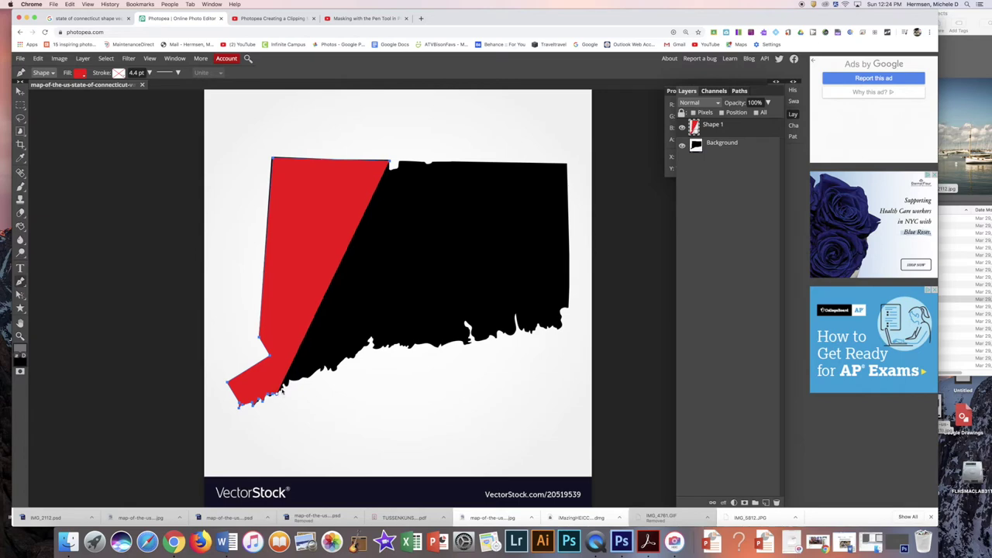
pyautogui.click(284, 389)
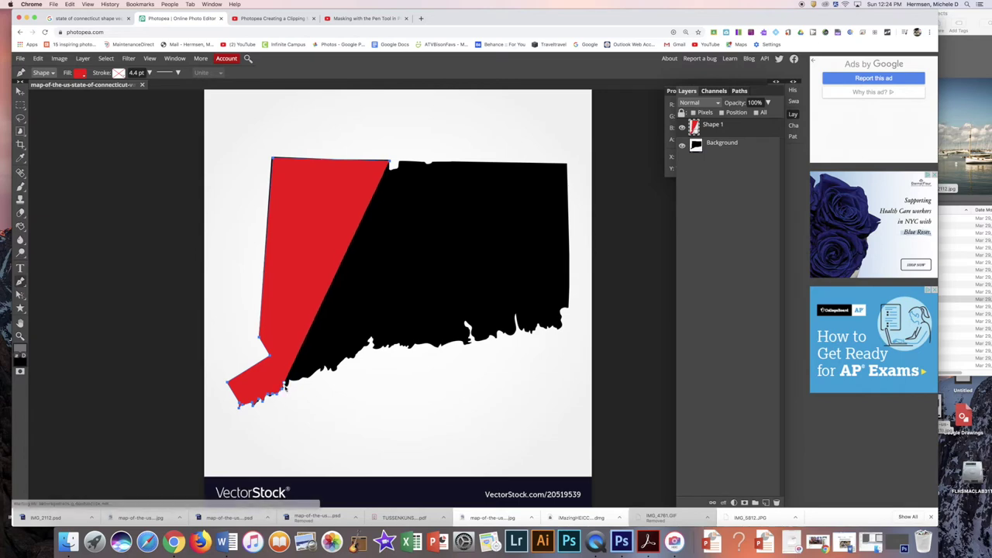
pyautogui.click(289, 386)
pyautogui.click(292, 380)
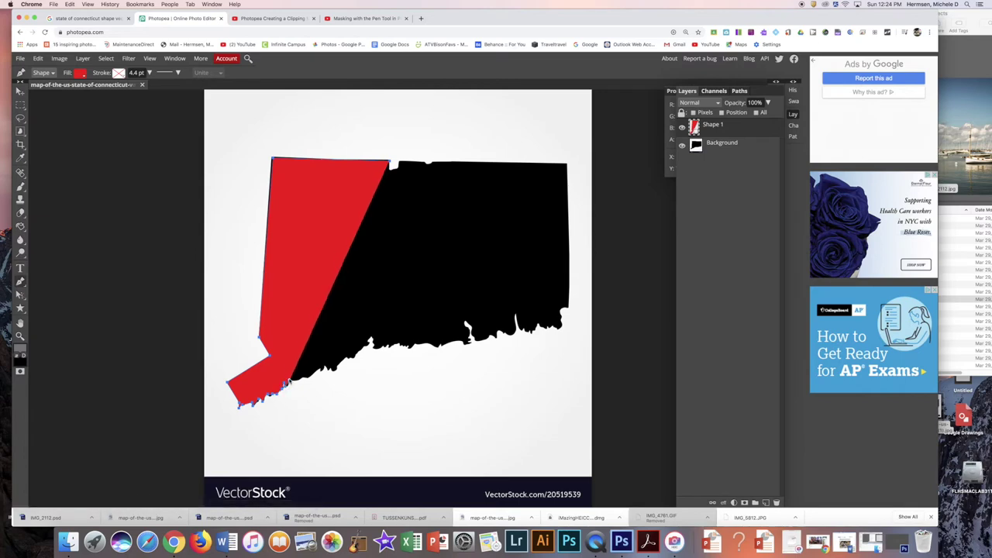
pyautogui.click(305, 376)
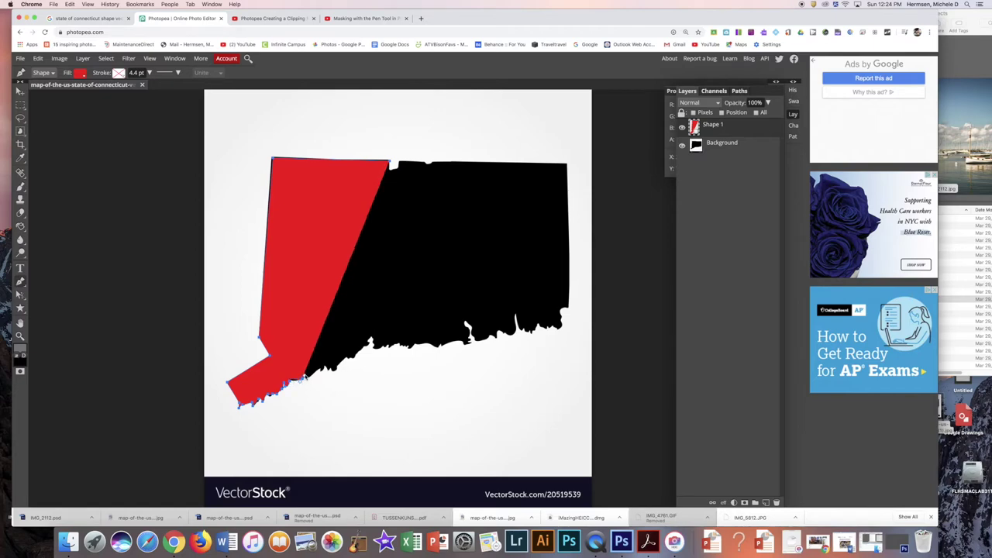
pyautogui.click(309, 377)
pyautogui.click(320, 372)
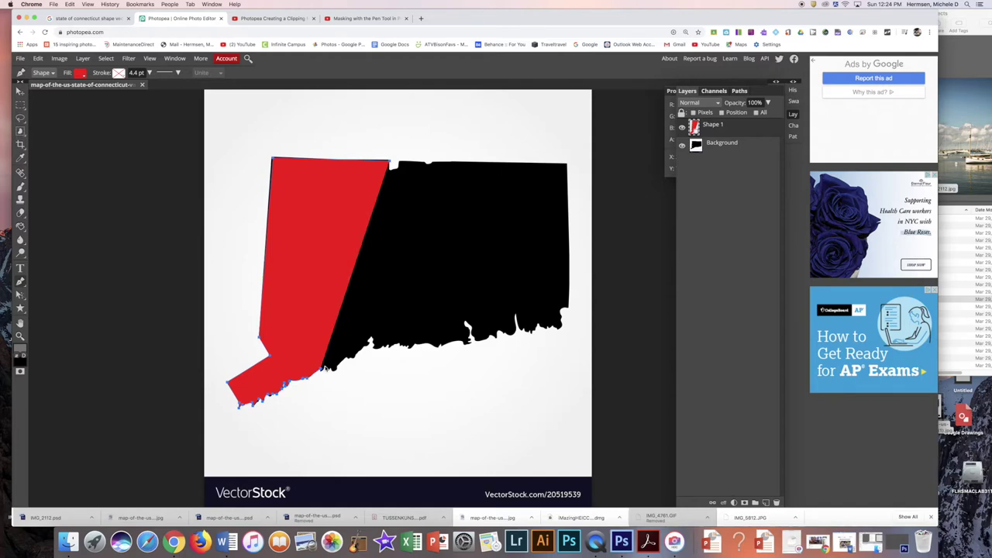
pyautogui.click(326, 369)
pyautogui.click(330, 372)
pyautogui.click(331, 371)
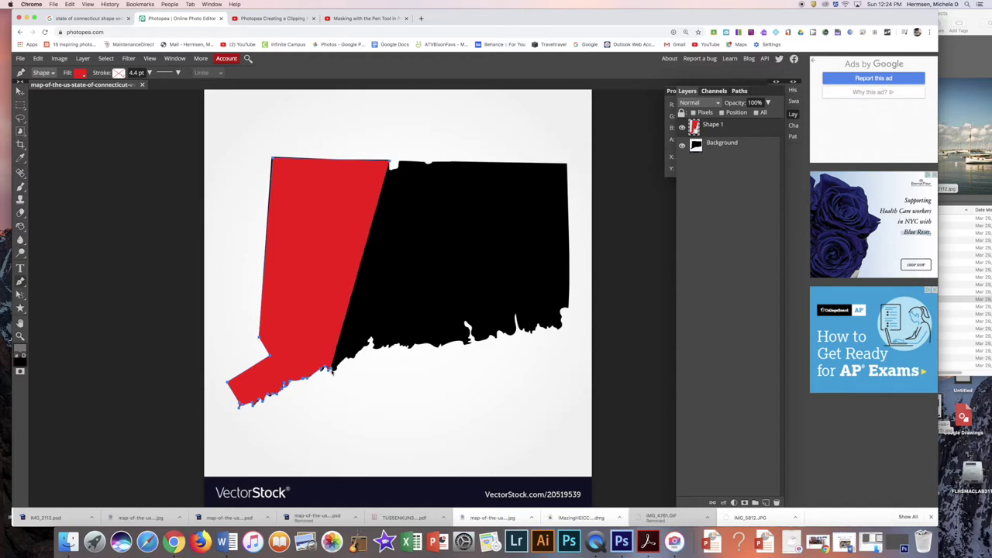
pyautogui.click(331, 371)
pyautogui.click(339, 368)
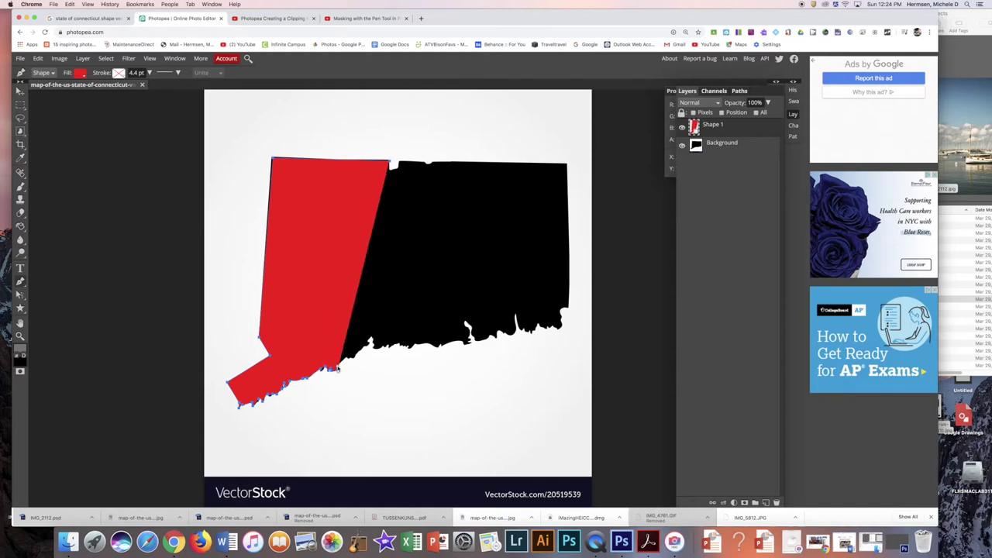
pyautogui.click(346, 360)
pyautogui.click(350, 362)
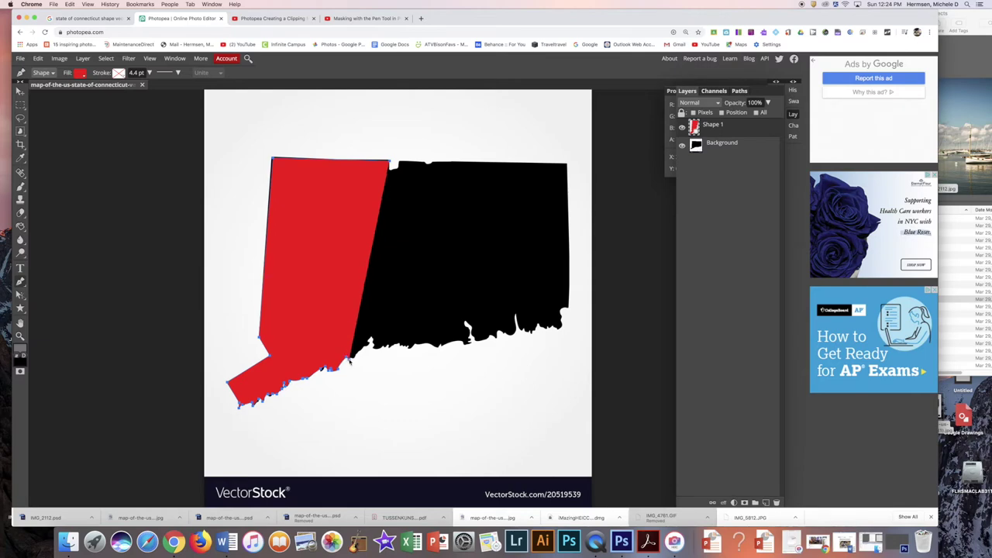
pyautogui.click(359, 355)
# - Continue tracing the southern coastline east and up to the top of the eastern coast
pyautogui.click(369, 344)
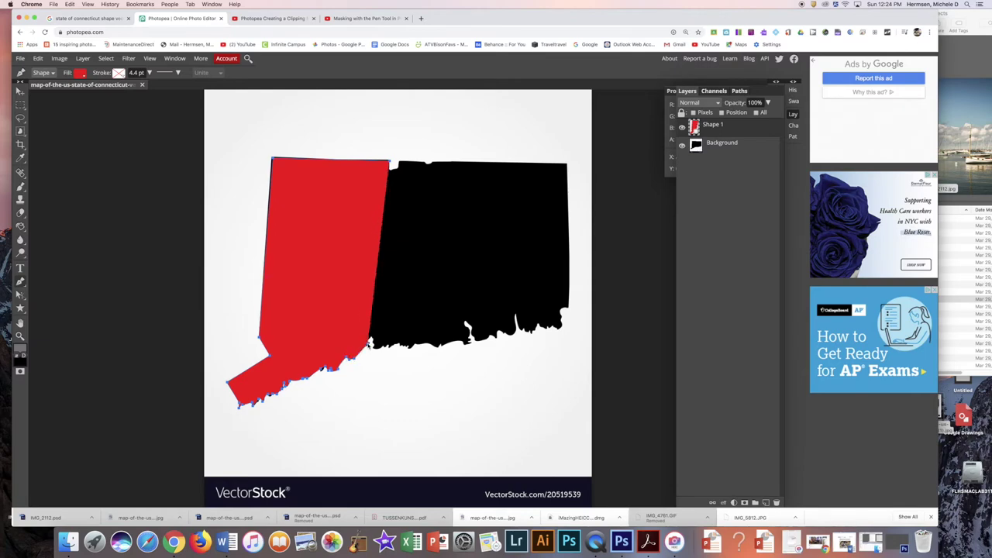
pyautogui.click(371, 344)
pyautogui.click(374, 346)
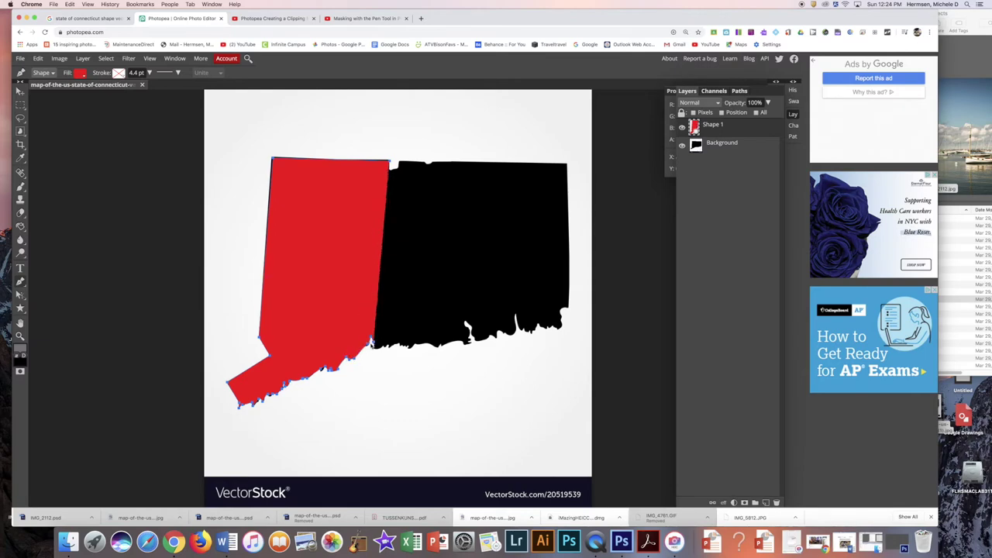
pyautogui.click(376, 347)
pyautogui.click(379, 349)
pyautogui.click(383, 347)
pyautogui.click(387, 348)
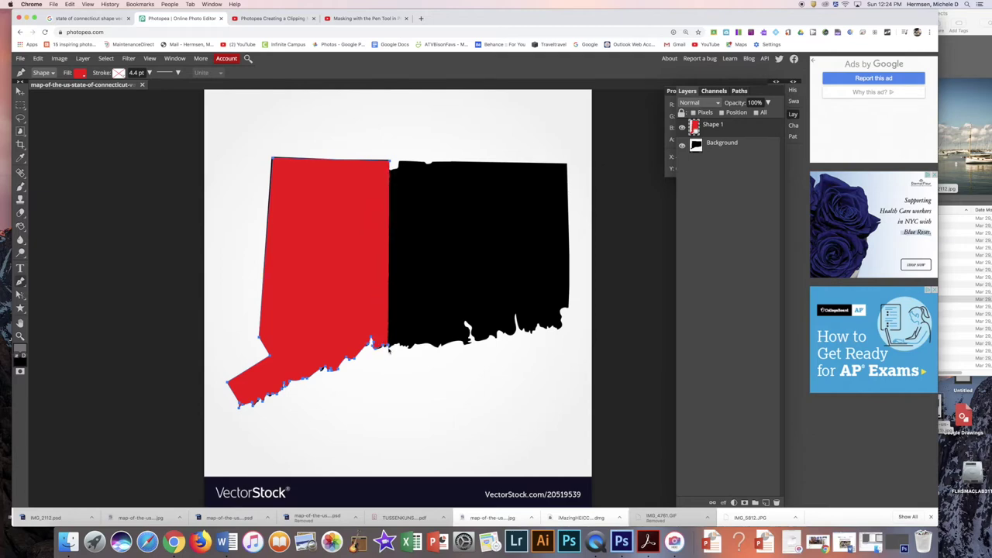
pyautogui.click(390, 346)
pyautogui.click(395, 347)
pyautogui.click(401, 346)
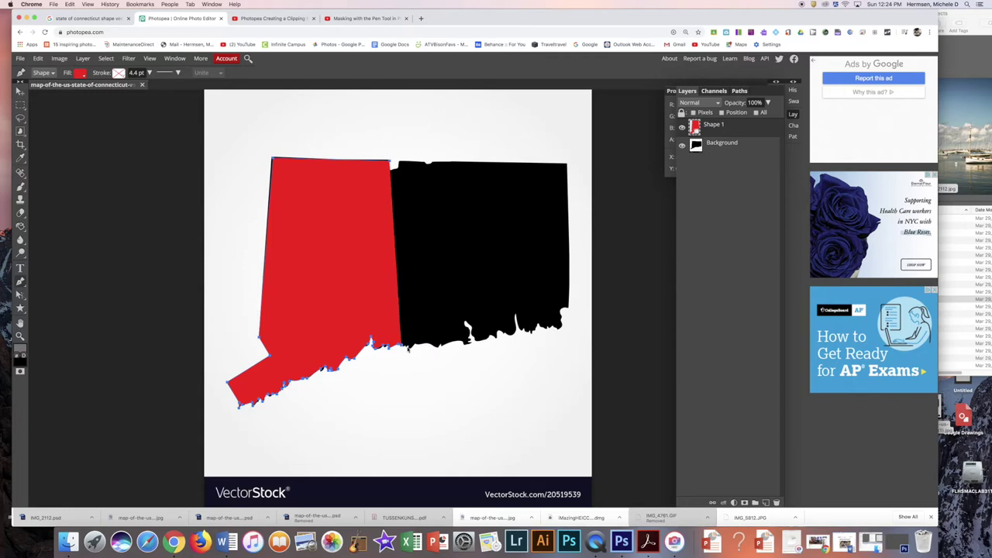
pyautogui.click(408, 346)
pyautogui.click(414, 344)
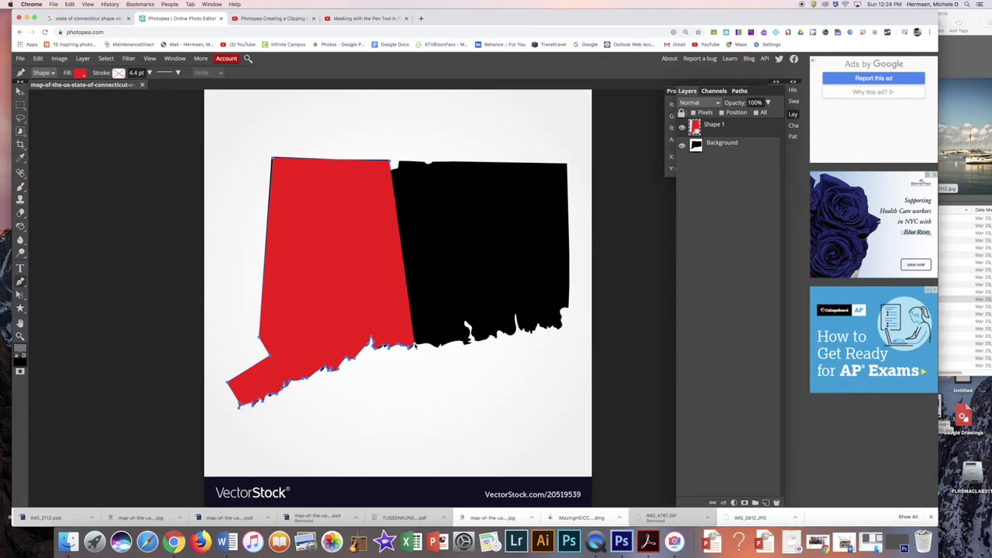
pyautogui.click(427, 345)
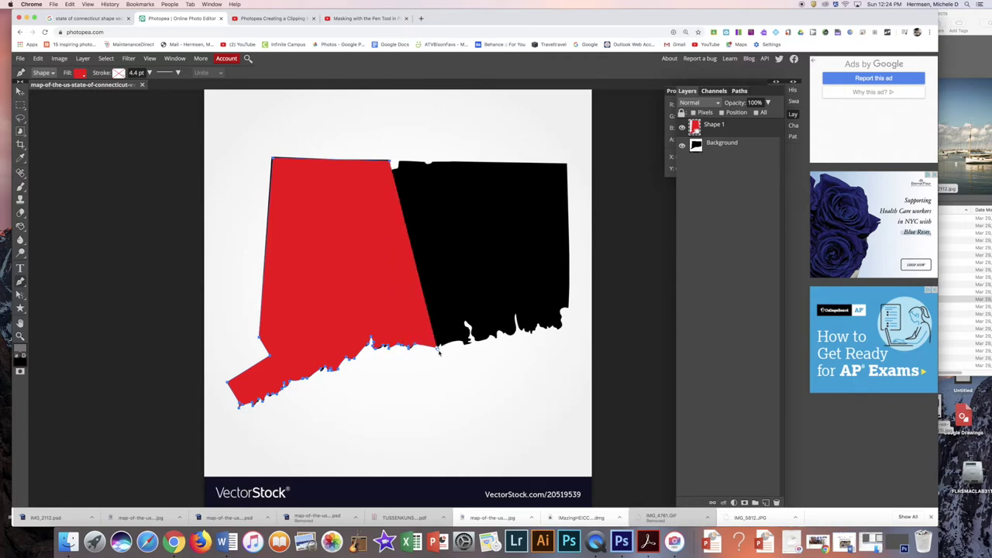
pyautogui.click(434, 343)
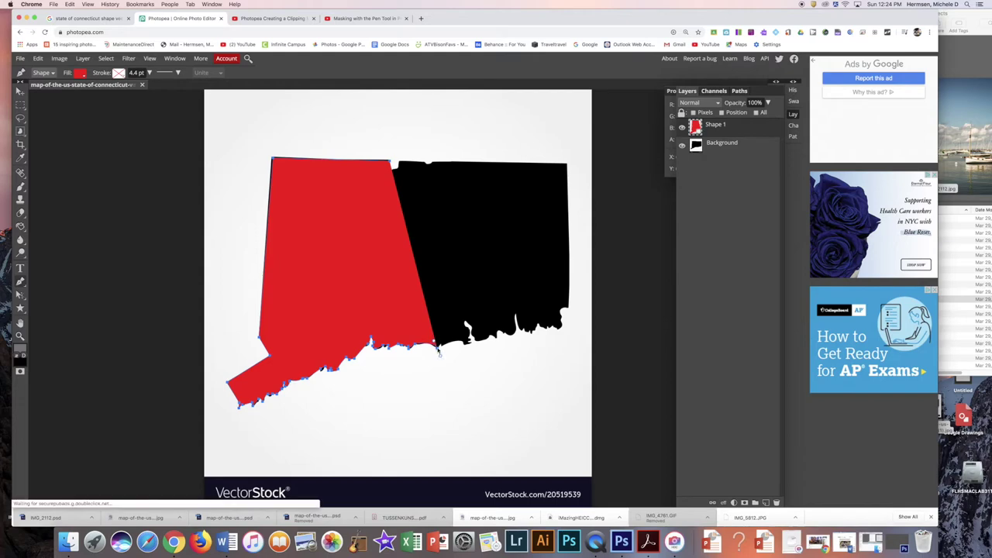
pyautogui.click(439, 348)
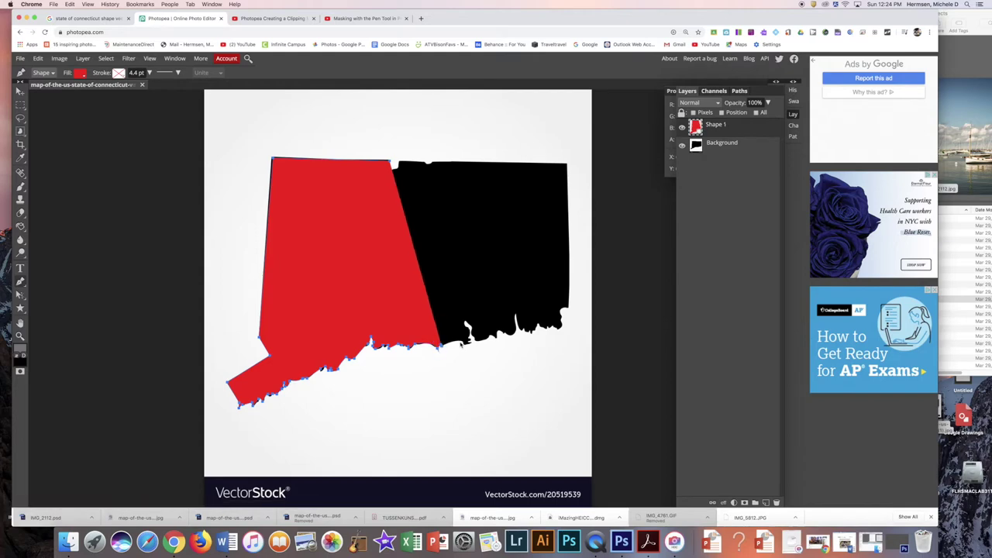
pyautogui.click(463, 342)
pyautogui.click(470, 345)
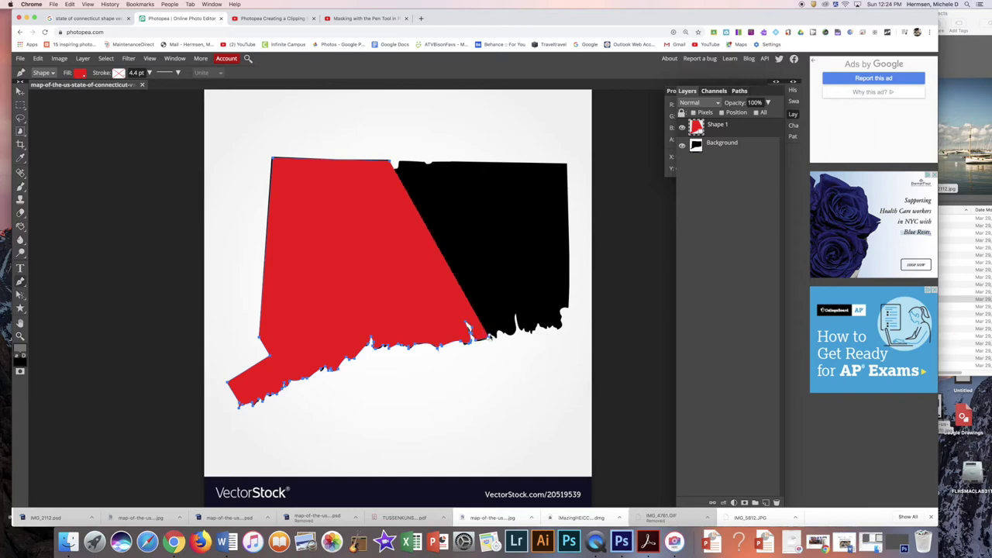
pyautogui.click(488, 340)
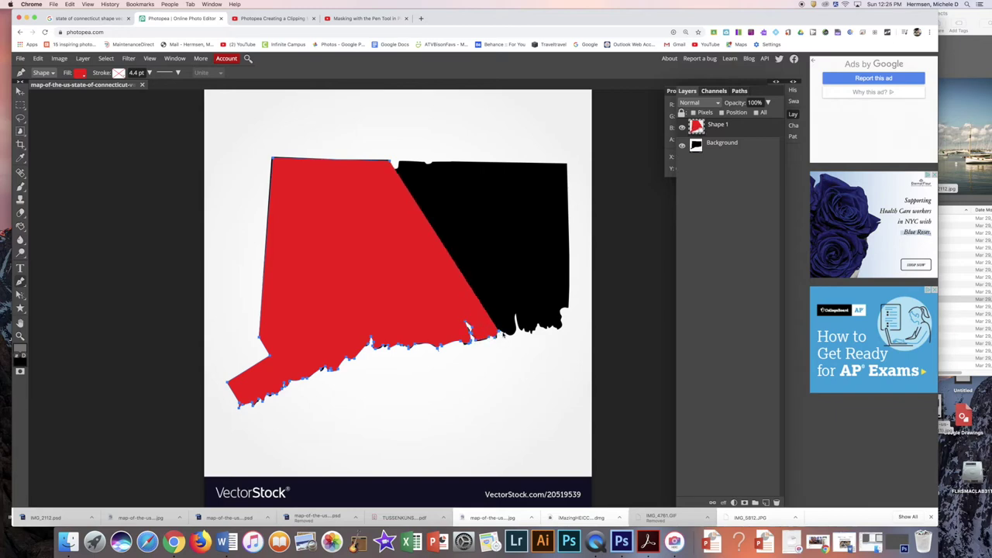
pyautogui.click(511, 338)
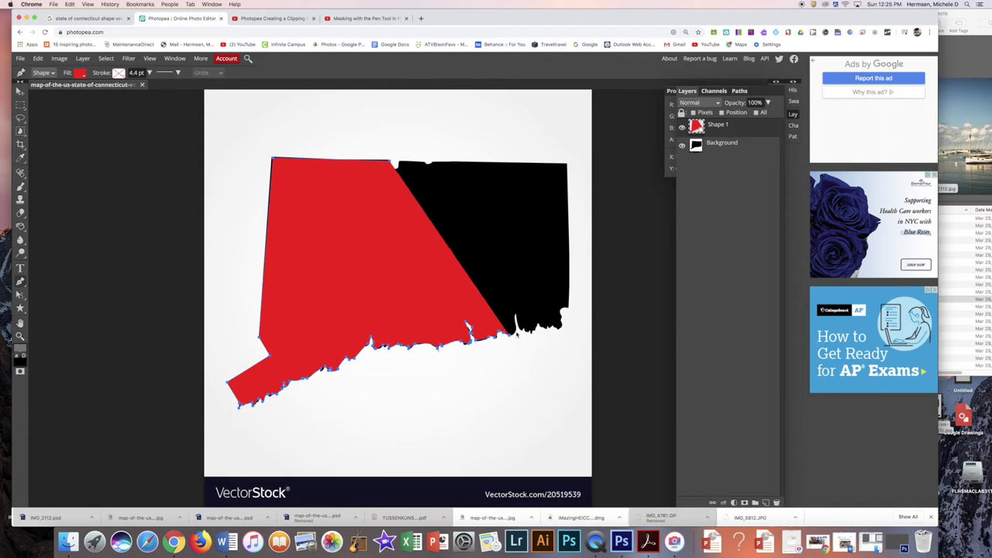
pyautogui.click(517, 328)
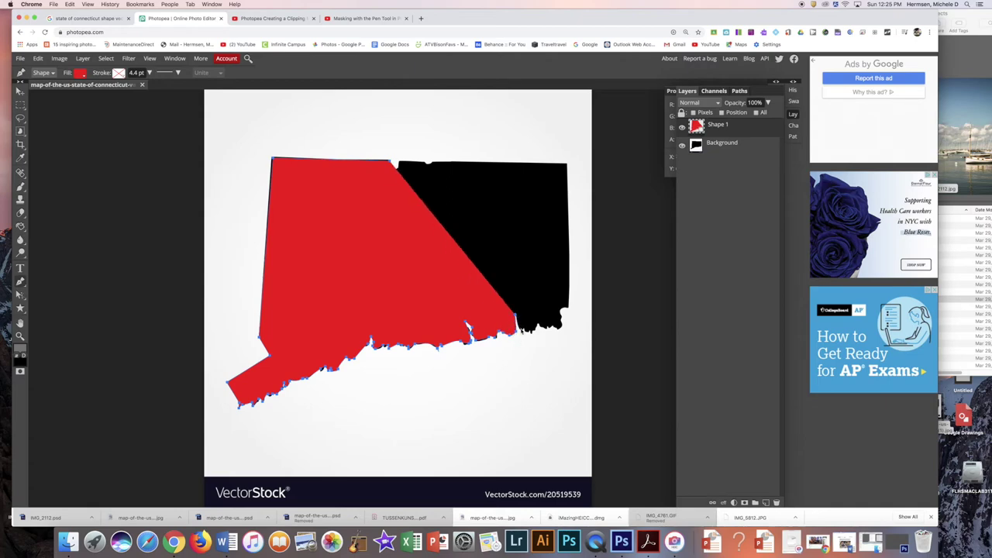
pyautogui.click(531, 334)
pyautogui.click(537, 328)
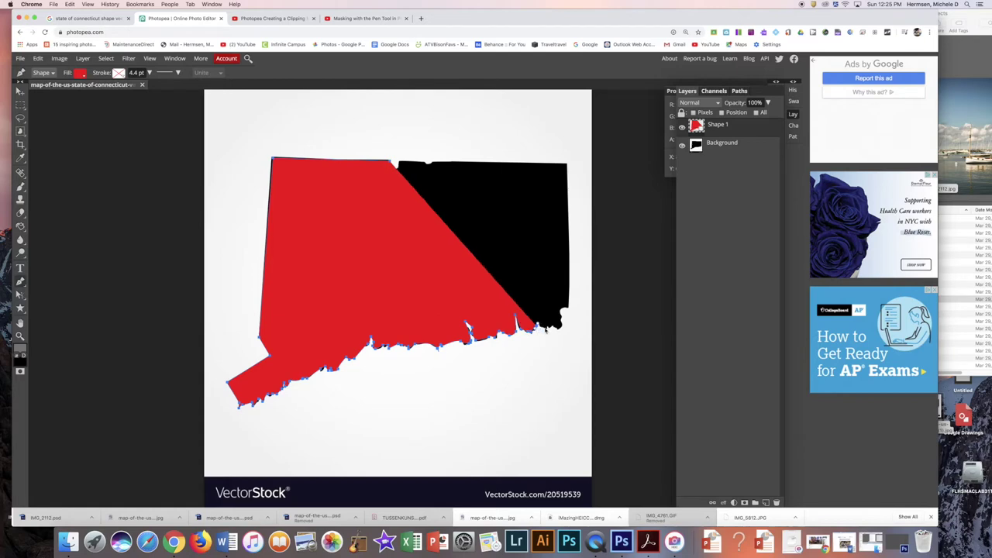
pyautogui.click(548, 330)
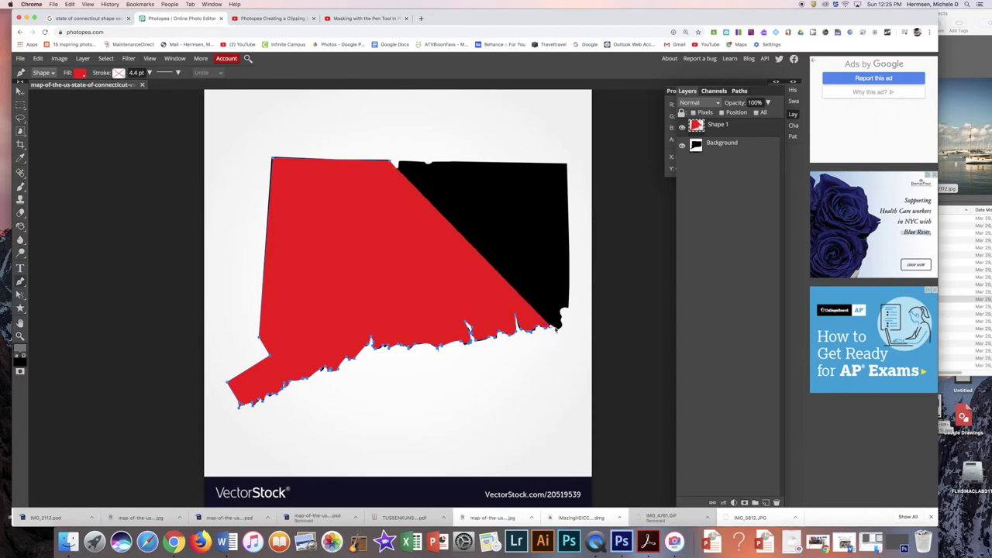
pyautogui.click(561, 332)
pyautogui.click(563, 319)
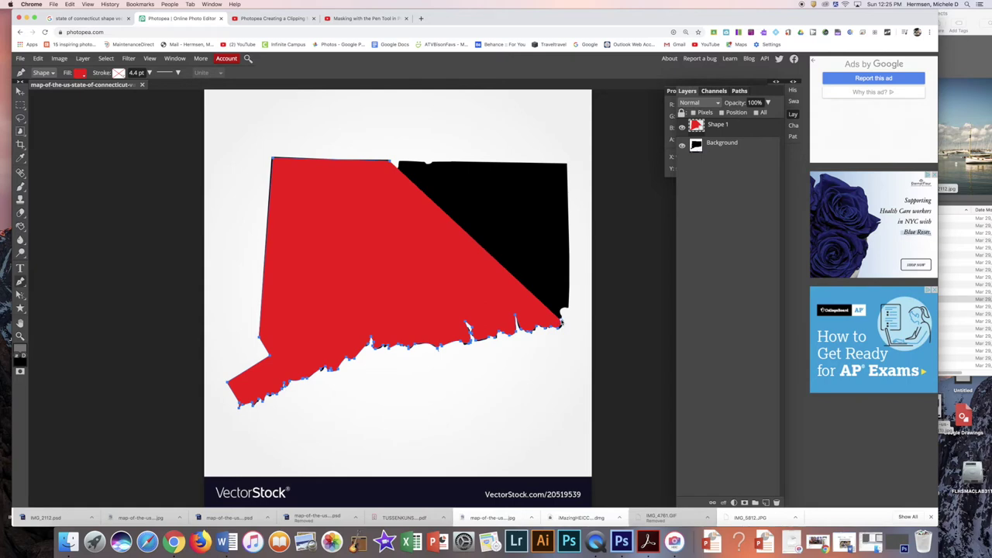
pyautogui.click(566, 310)
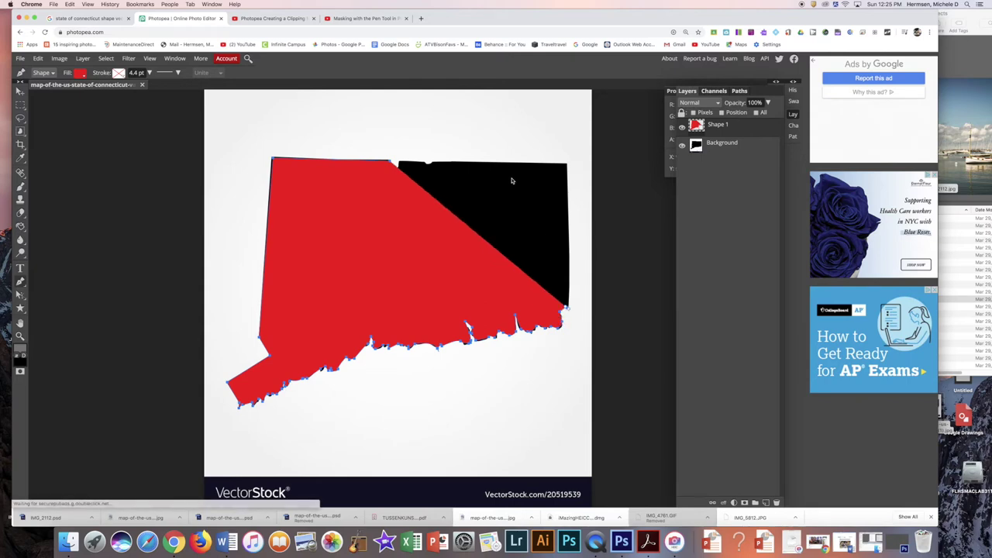
# - Add the top-right corner and close the red Connecticut shape at its starting point
pyautogui.click(566, 164)
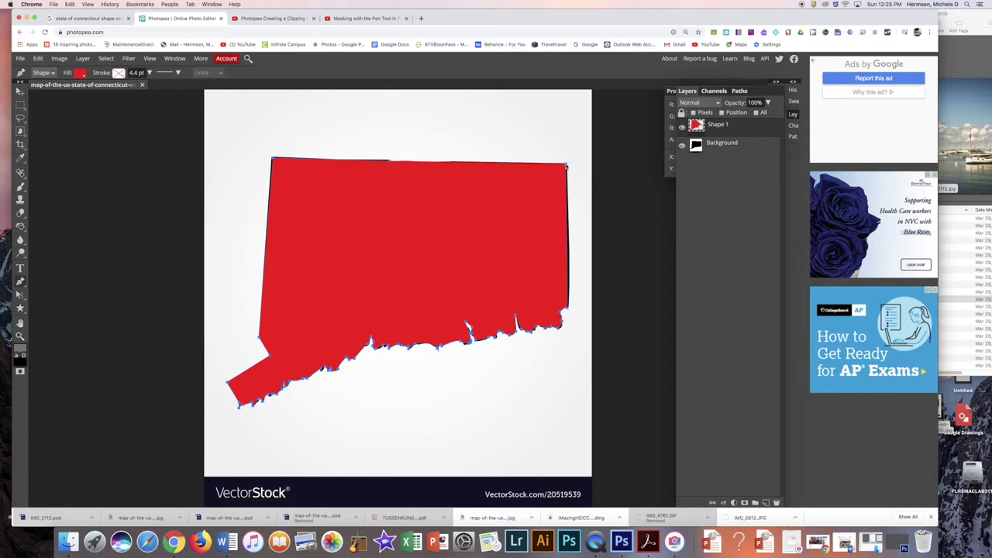
pyautogui.click(390, 160)
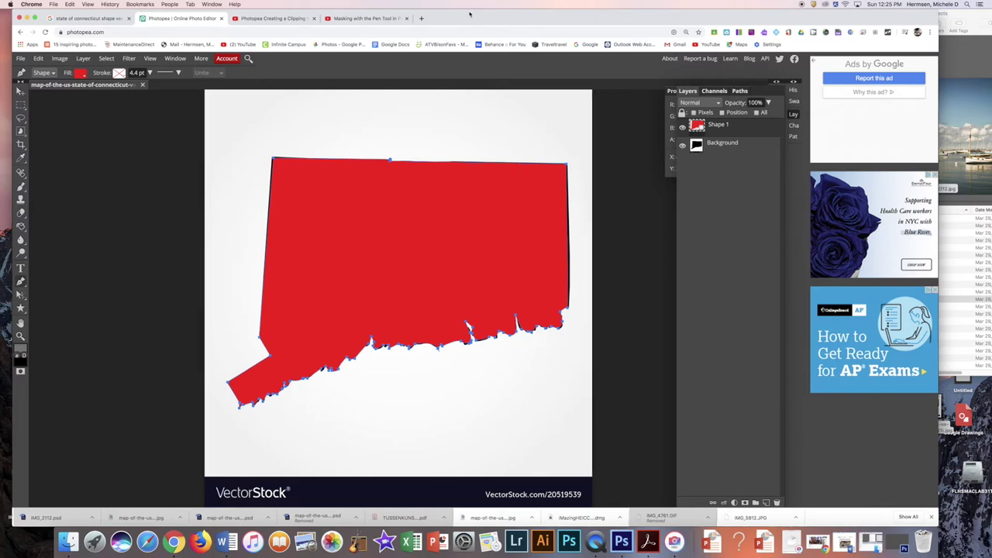
pyautogui.moveTo(470, 13); pyautogui.dragTo(476, 13)
# - Place IMG_2112 above Shape 1, nudge it into position, and commit the placement
pyautogui.click(974, 153)
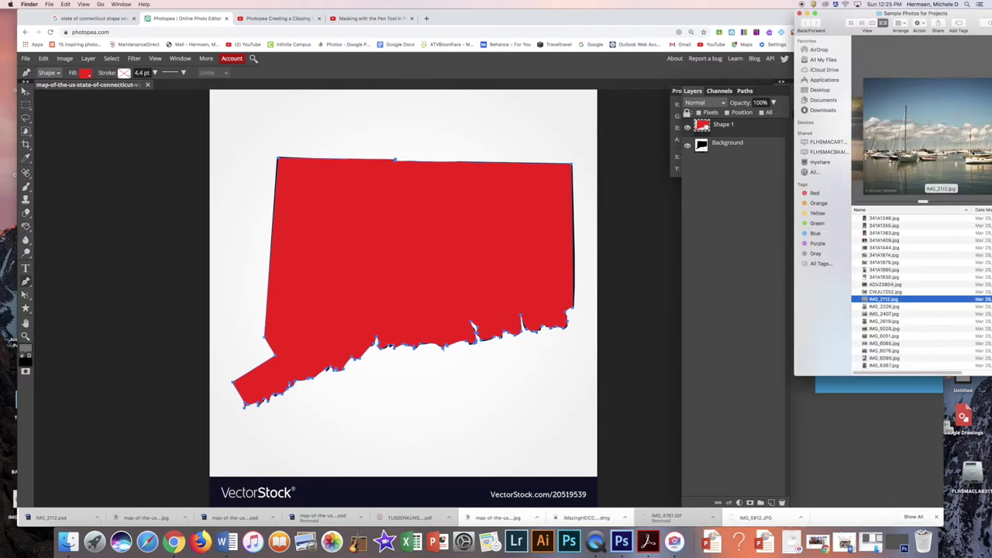
pyautogui.moveTo(957, 11)
pyautogui.mouseDown()
pyautogui.moveTo(923, 12)
pyautogui.moveTo(948, 14)
pyautogui.mouseUp()
pyautogui.moveTo(951, 111); pyautogui.dragTo(448, 248)
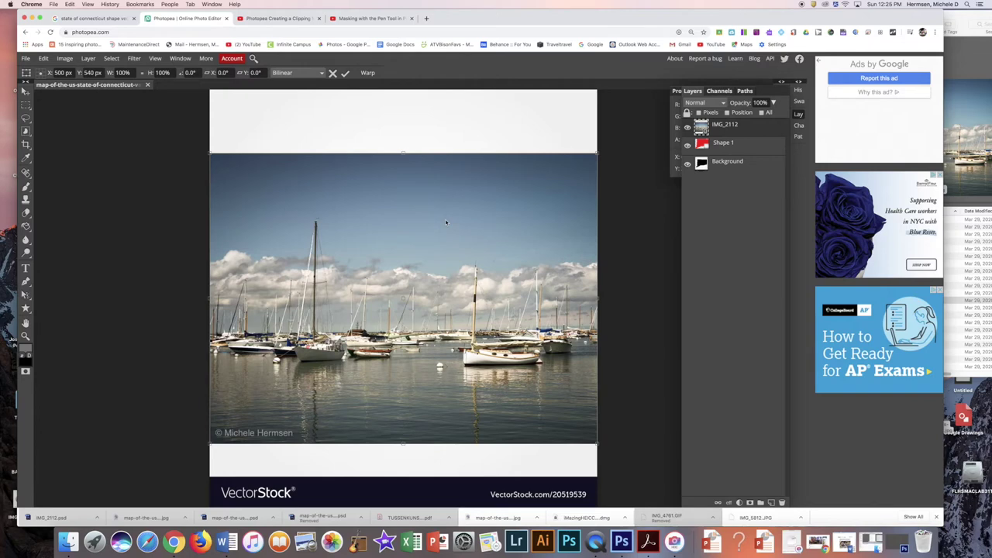
pyautogui.moveTo(446, 222); pyautogui.dragTo(451, 216)
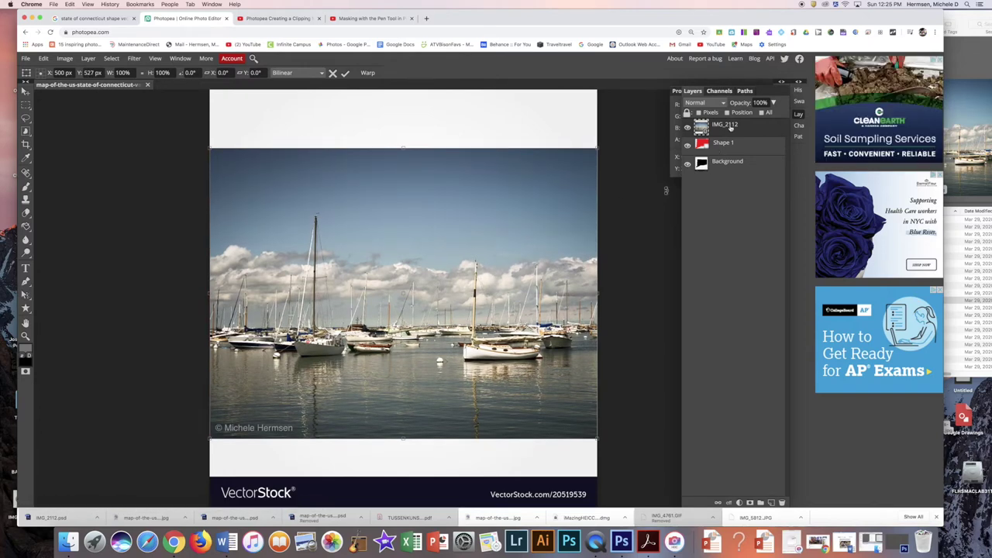
pyautogui.moveTo(536, 165); pyautogui.dragTo(536, 168)
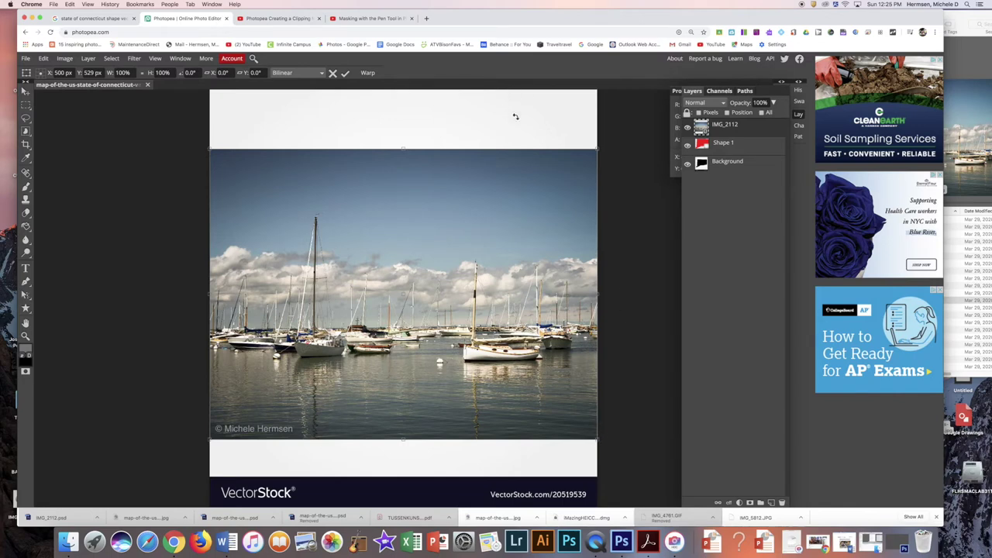
pyautogui.press('Return')
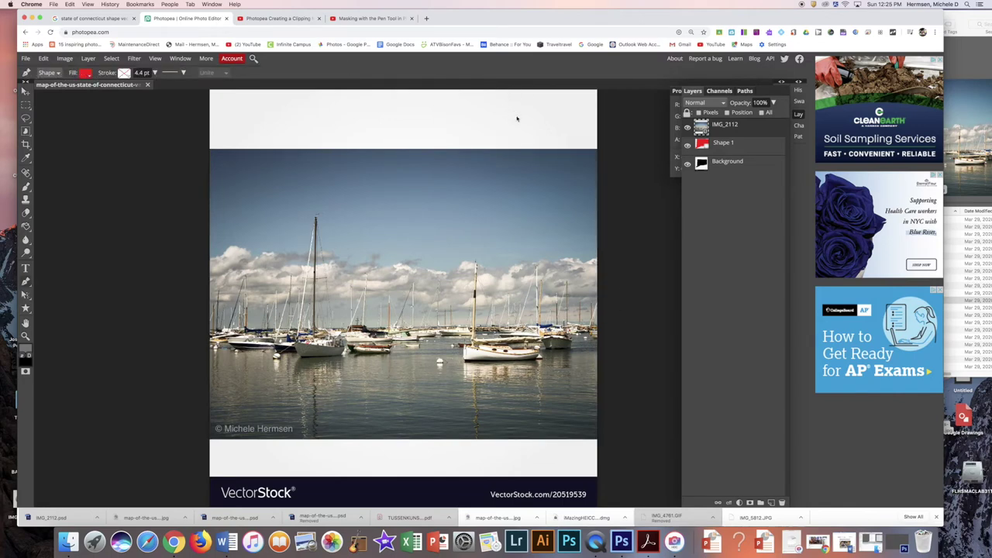
# - Clip the IMG_2112 harbor photo layer to the Connecticut shape below it
pyautogui.rightClick(721, 132)
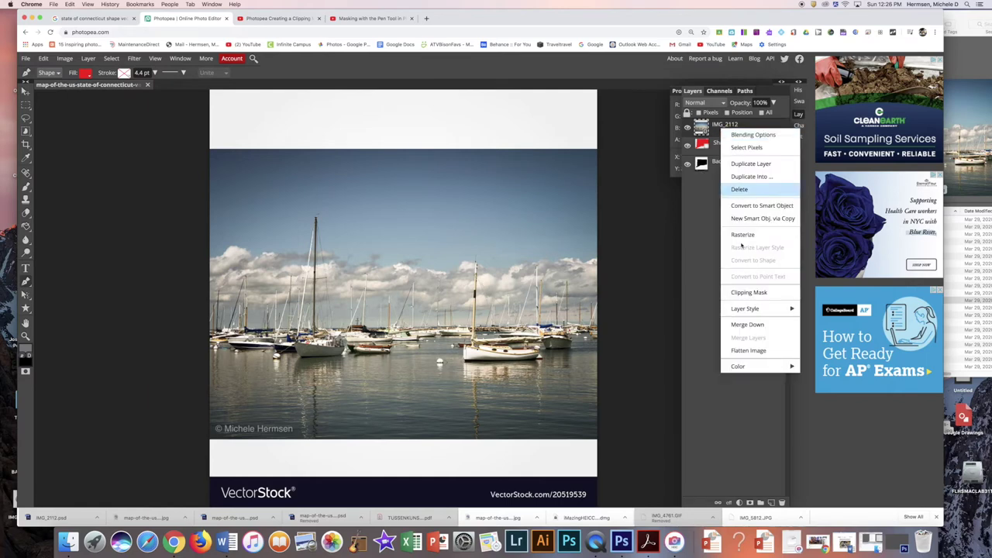
pyautogui.click(745, 293)
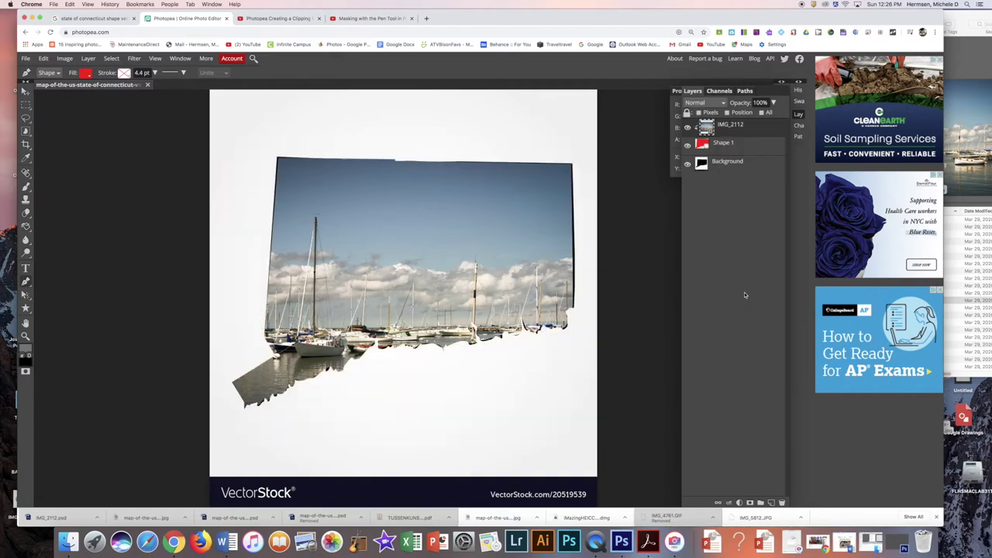
pyautogui.click(415, 230)
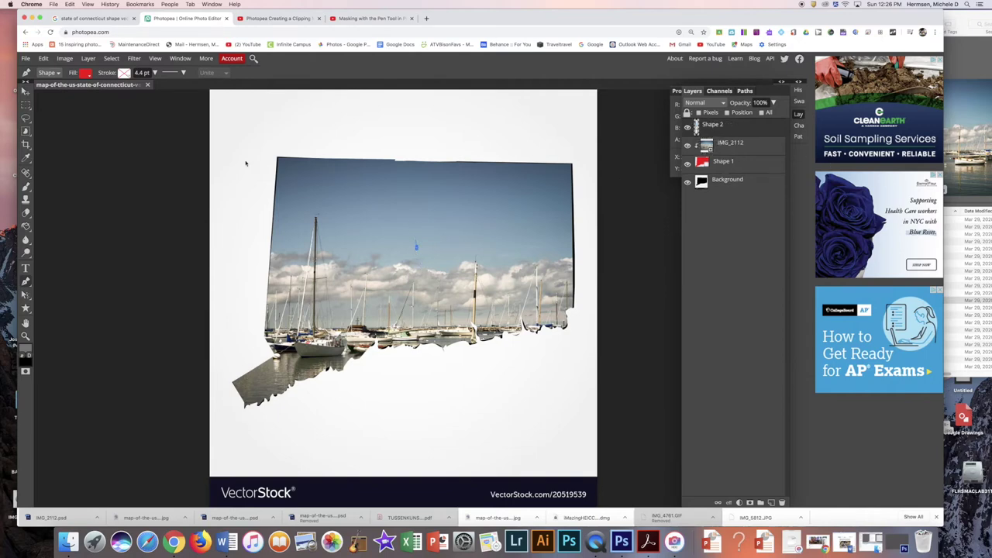
# - Delete the stray Shape 2 layer by dragging it to the trash
pyautogui.press('v')
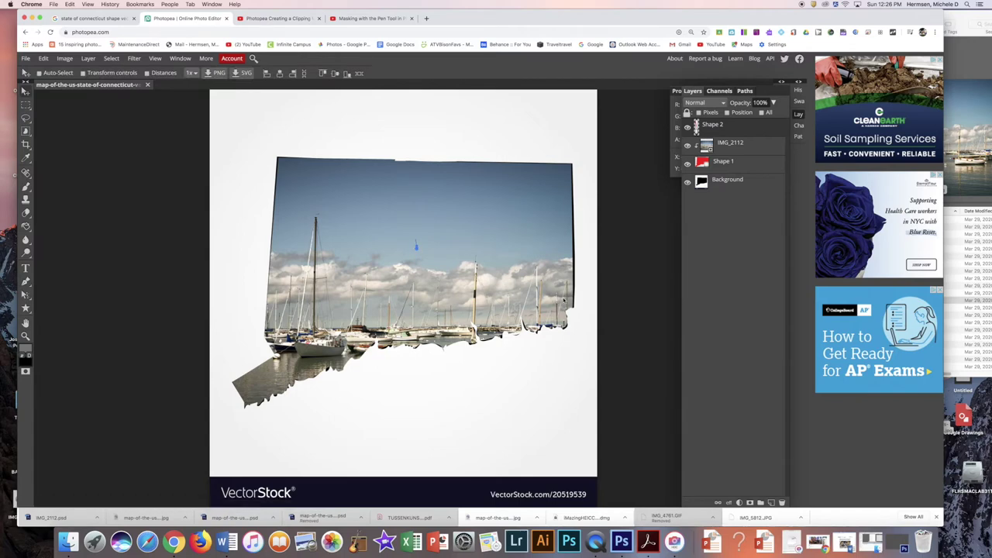
pyautogui.click(111, 59)
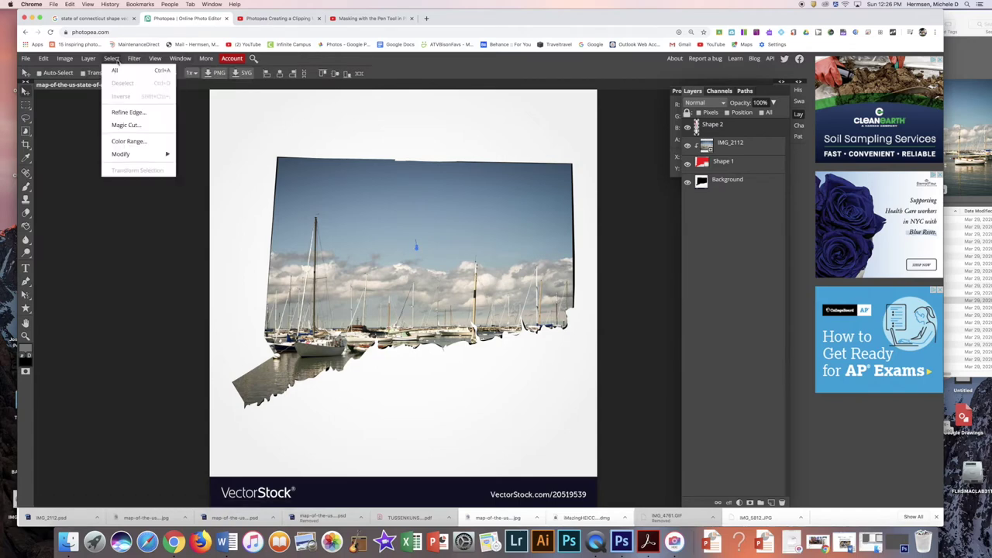
pyautogui.click(116, 70)
pyautogui.click(23, 105)
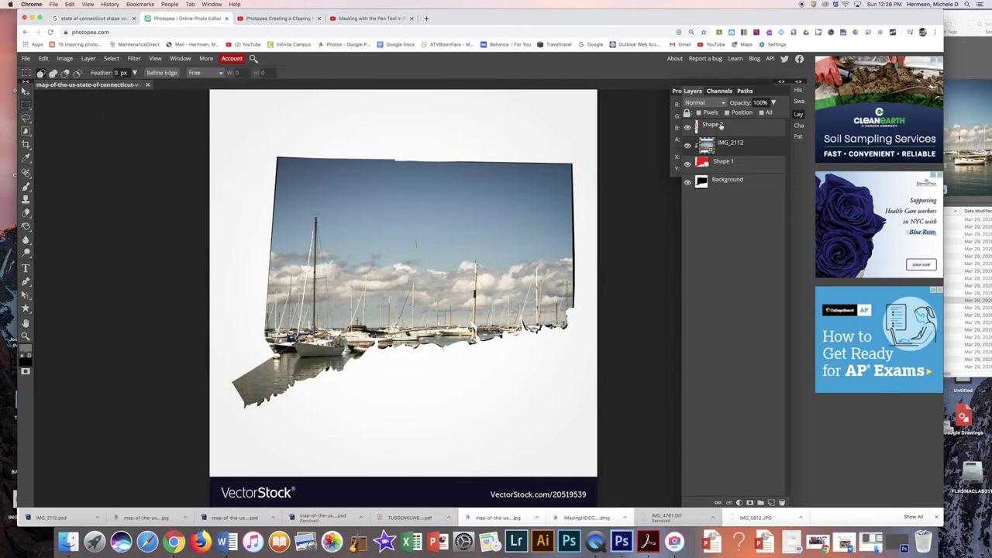
pyautogui.moveTo(762, 132); pyautogui.dragTo(781, 502)
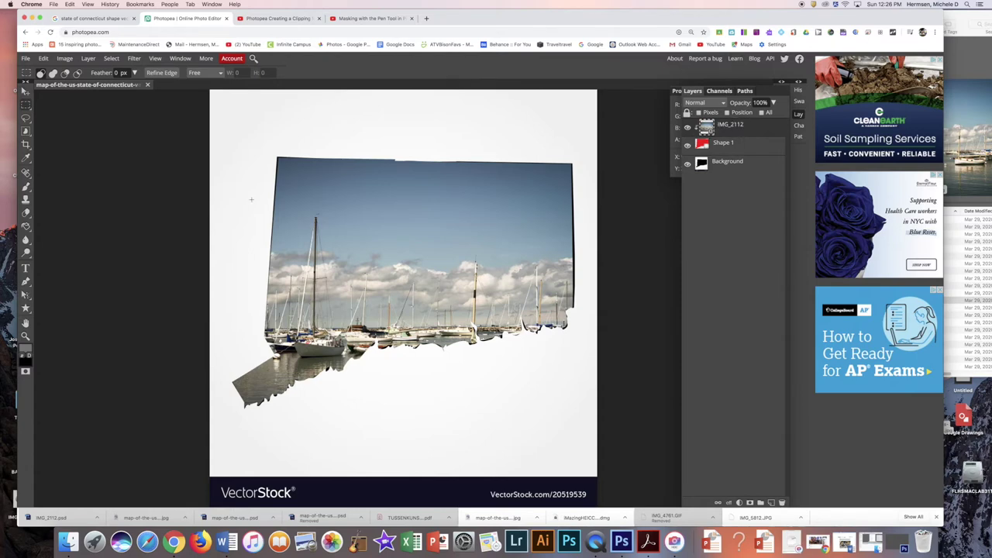
# - Shift the harbor photo up inside the state shape and hide the Background layer
pyautogui.click(26, 90)
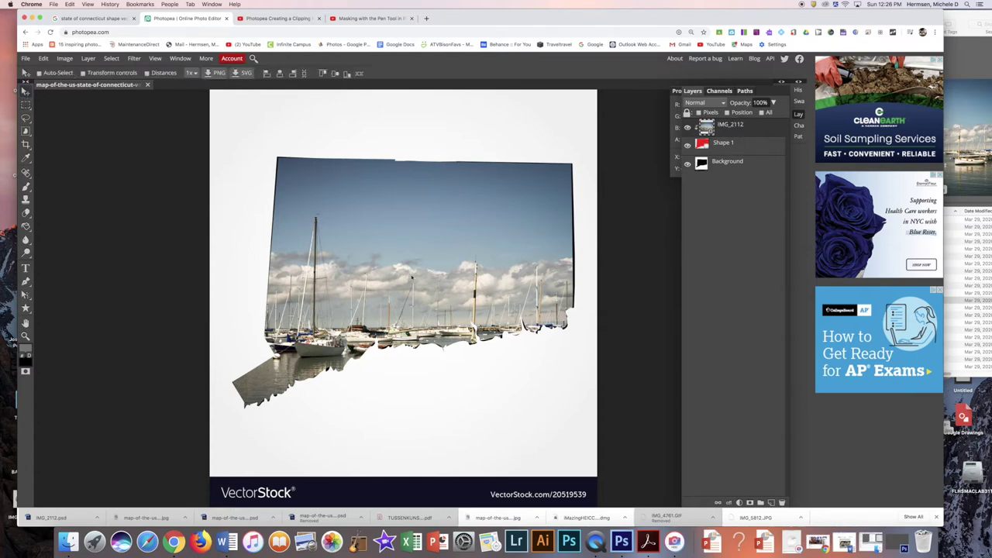
pyautogui.moveTo(409, 273); pyautogui.dragTo(404, 221)
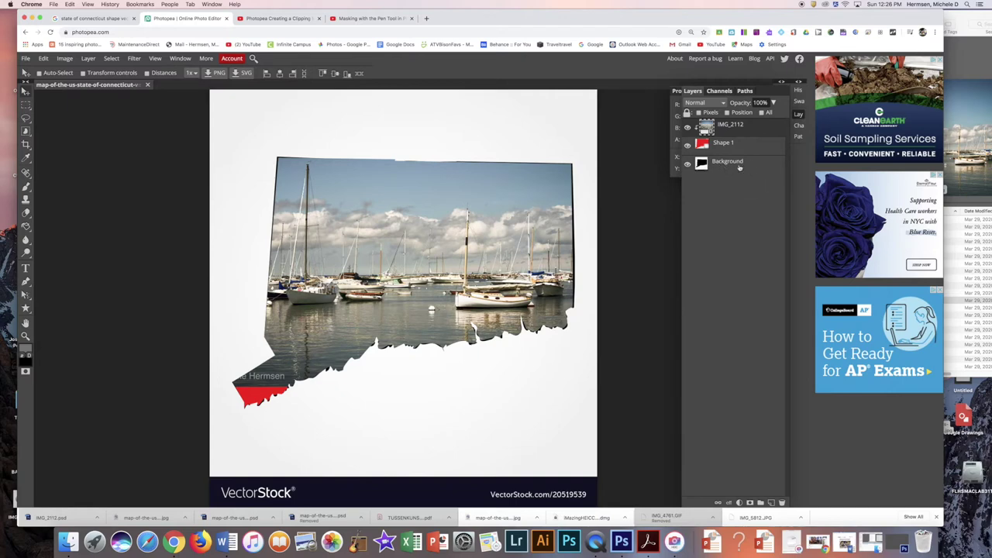
pyautogui.click(687, 164)
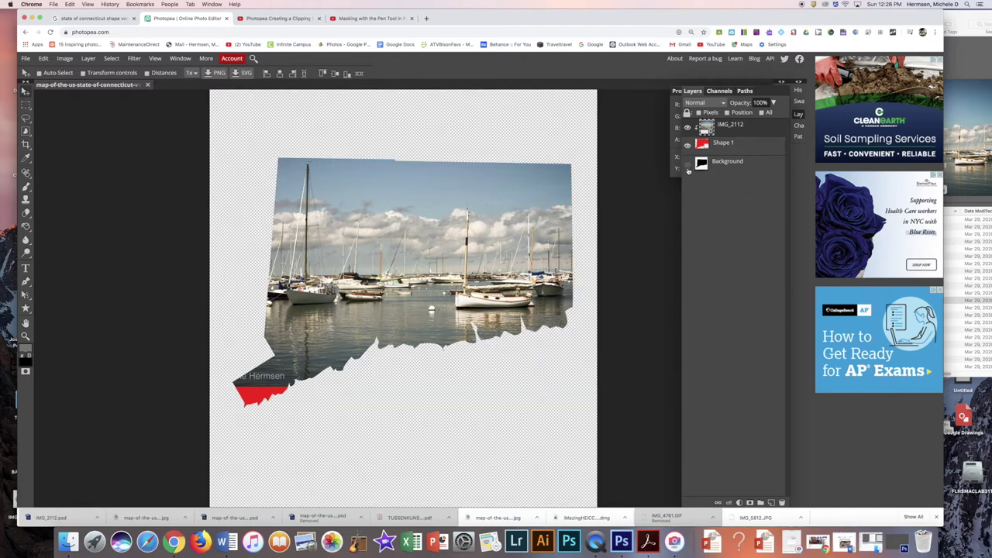
# - Toggle the Connecticut shape and harbor photo layers off and on to check them
pyautogui.click(686, 145)
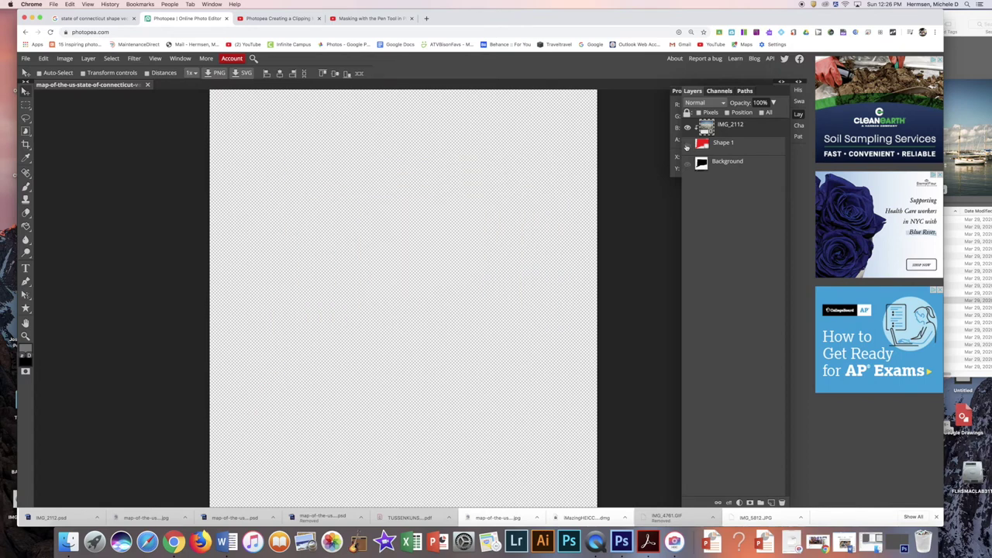
pyautogui.click(687, 145)
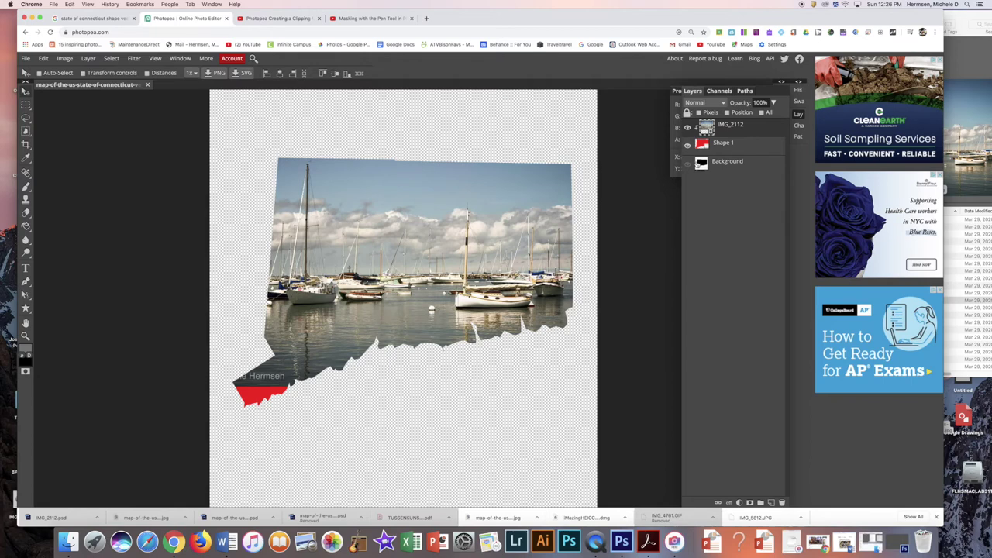
pyautogui.click(687, 127)
pyautogui.click(688, 128)
pyautogui.click(687, 127)
pyautogui.click(688, 128)
pyautogui.hotkey('ctrl', 't')
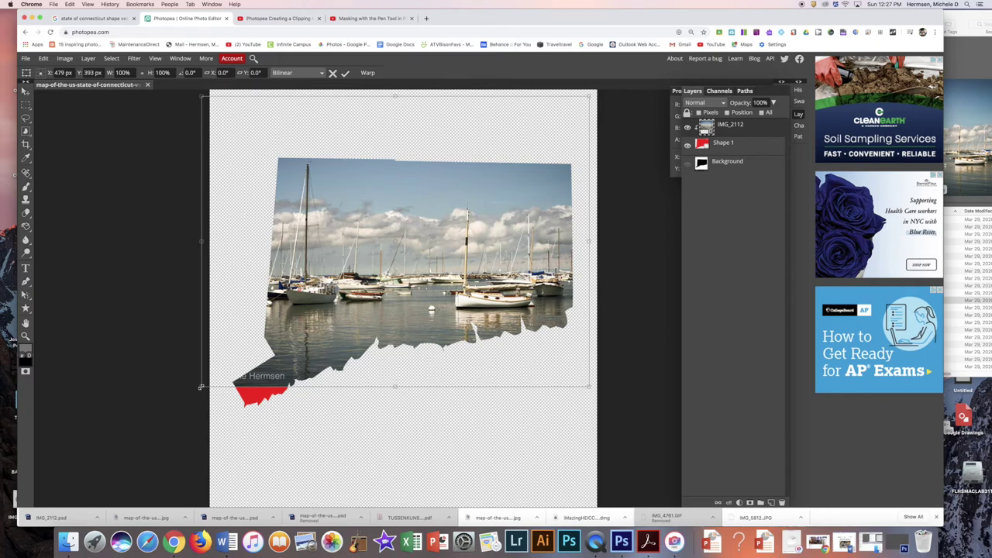
# - Scale the harbor photo to about 141%, shift it up and right over the shape, and apply
pyautogui.moveTo(201, 386); pyautogui.dragTo(137, 435)
pyautogui.moveTo(236, 432); pyautogui.dragTo(243, 388)
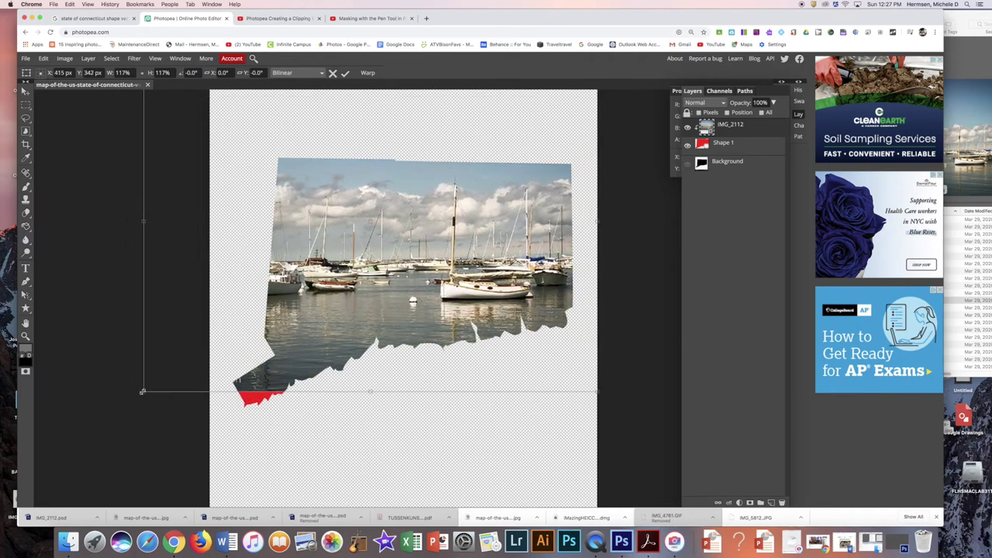
pyautogui.moveTo(143, 391); pyautogui.dragTo(52, 400)
pyautogui.moveTo(505, 288); pyautogui.dragTo(569, 261)
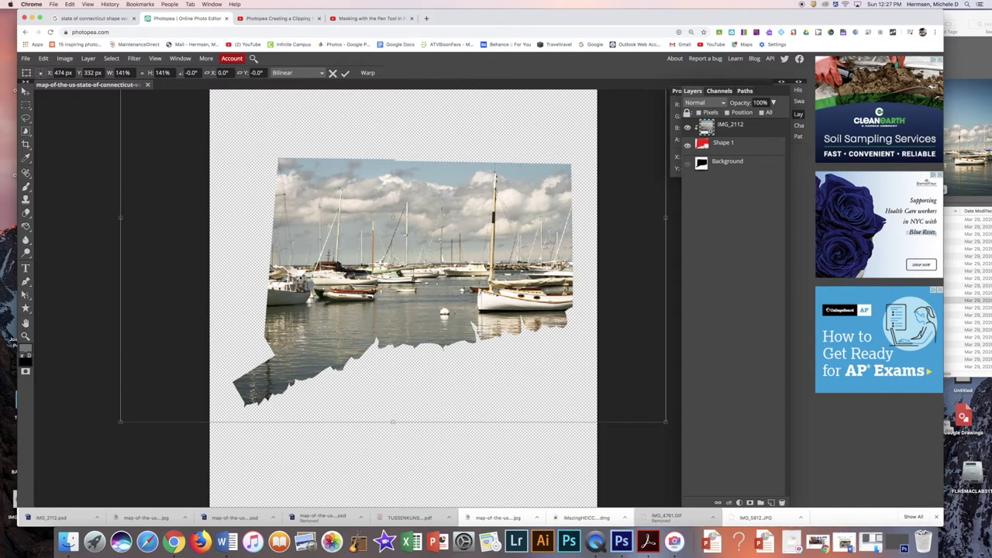
pyautogui.press('Return')
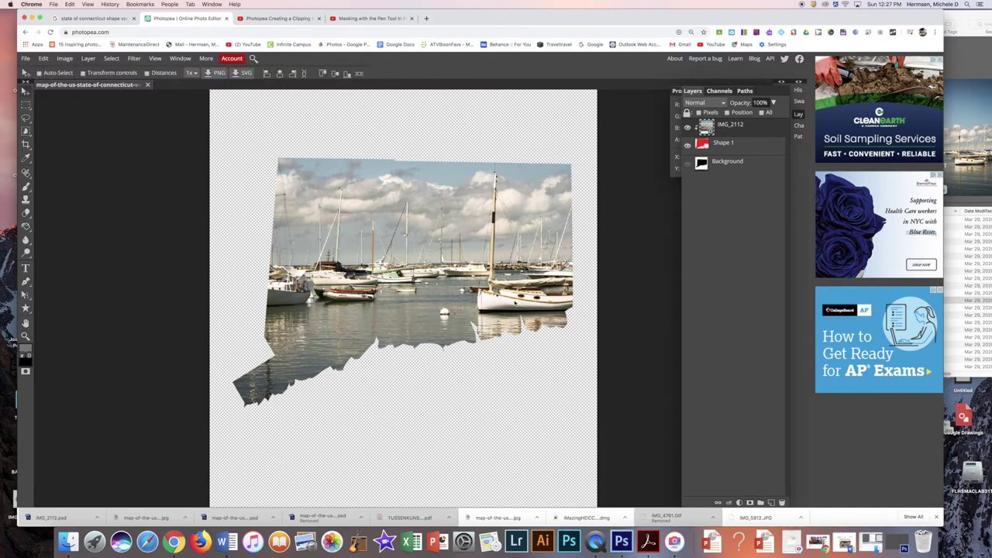
pyautogui.press('super+minus')
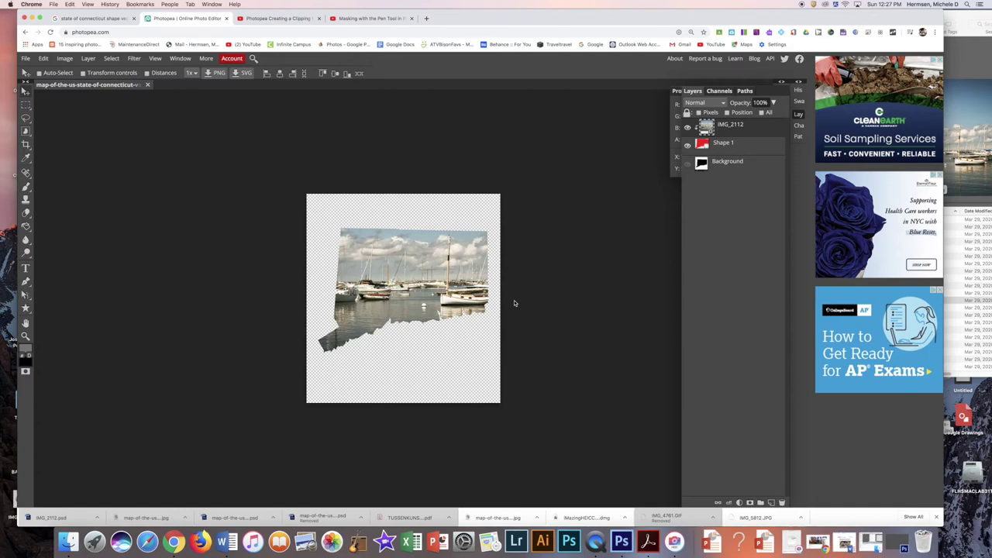
# - Lower the clipped harbor photo and state shape in two small drags, checking the full canvas
pyautogui.press('super+equal')
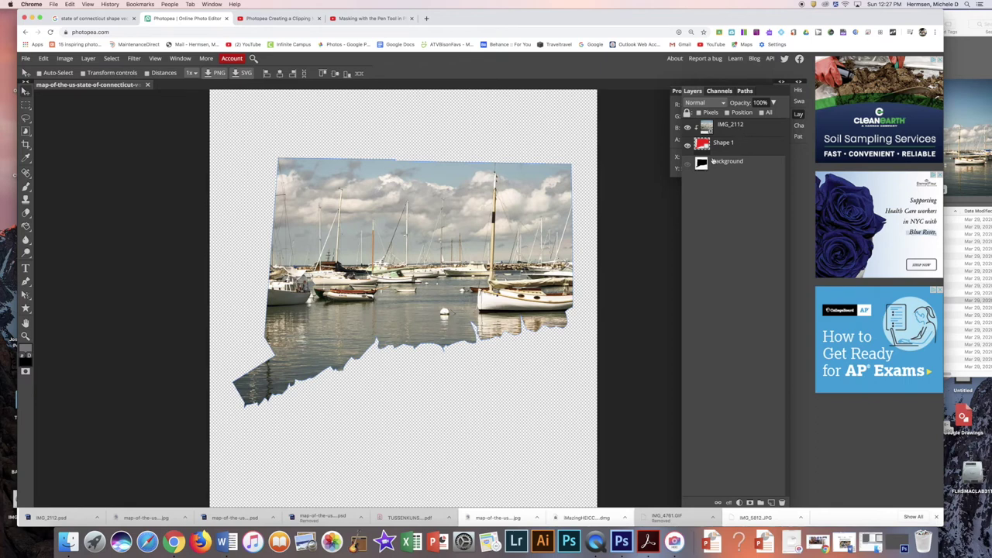
pyautogui.moveTo(368, 310); pyautogui.dragTo(359, 396)
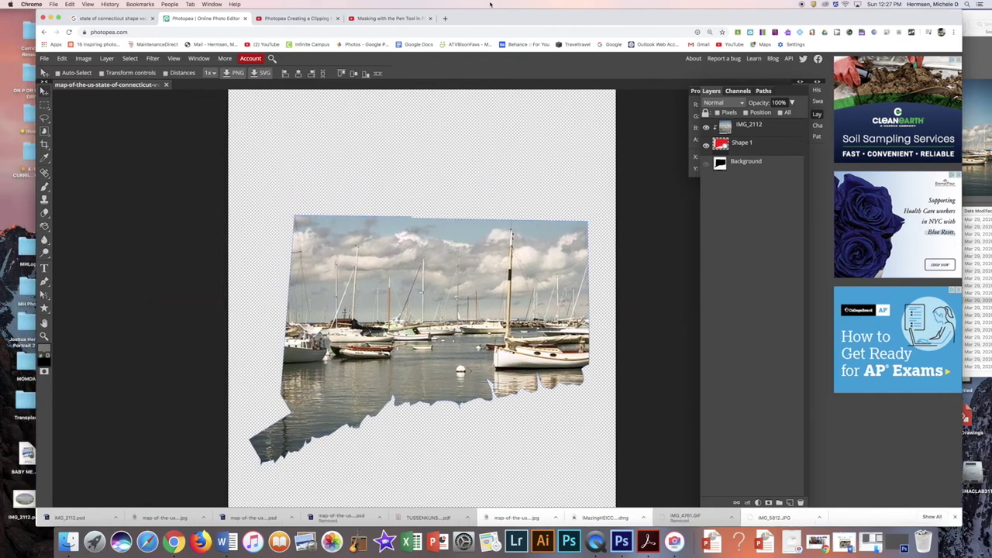
pyautogui.press('super+minus')
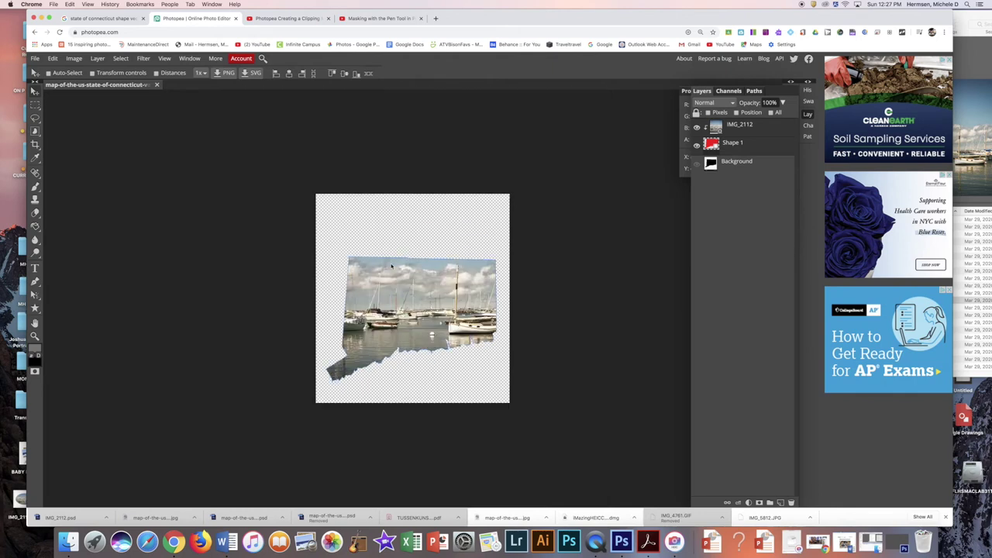
pyautogui.press('super+equal')
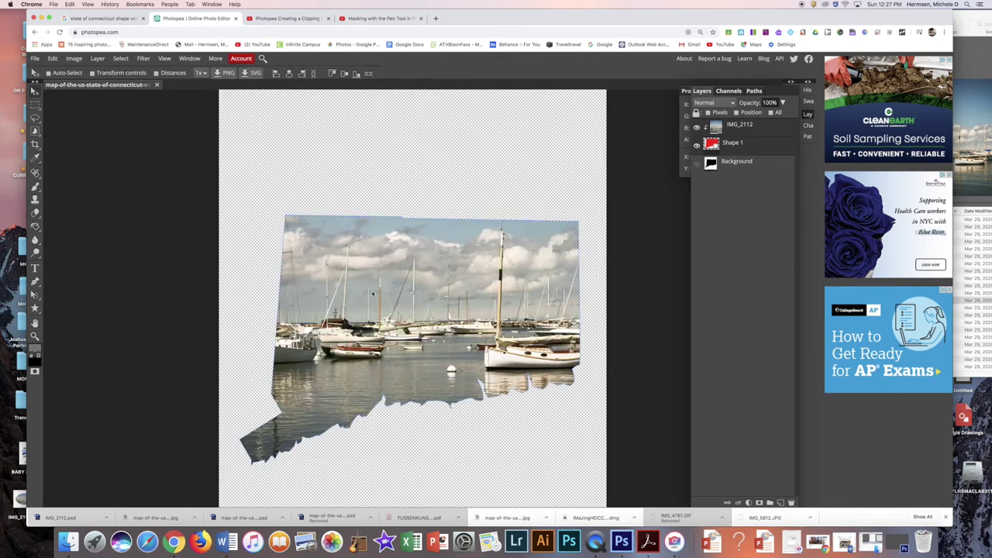
pyautogui.moveTo(314, 233); pyautogui.dragTo(312, 238)
pyautogui.moveTo(460, 24); pyautogui.dragTo(472, 24)
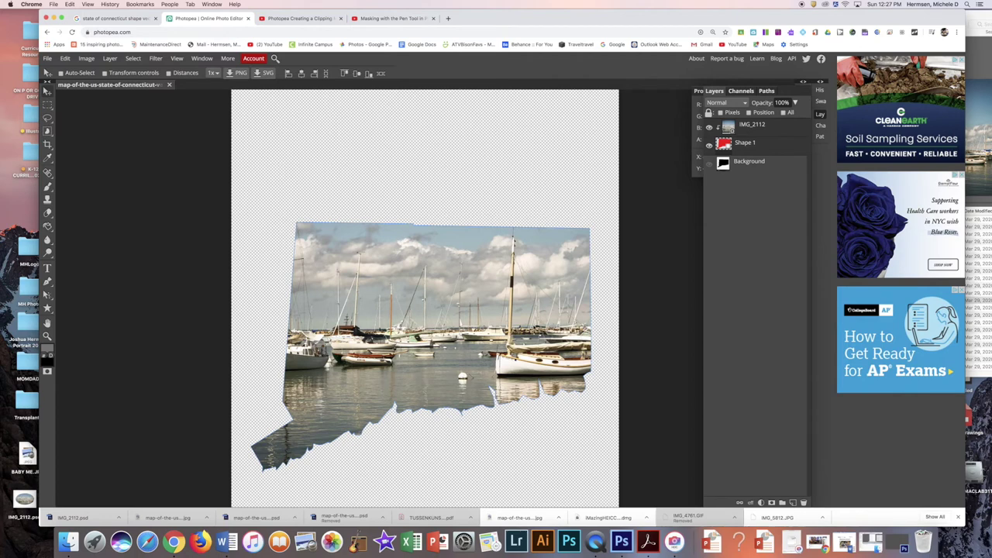
# - Add a new layer, type the title CONNECTICUT near the top, and shrink its size slightly
pyautogui.click(793, 503)
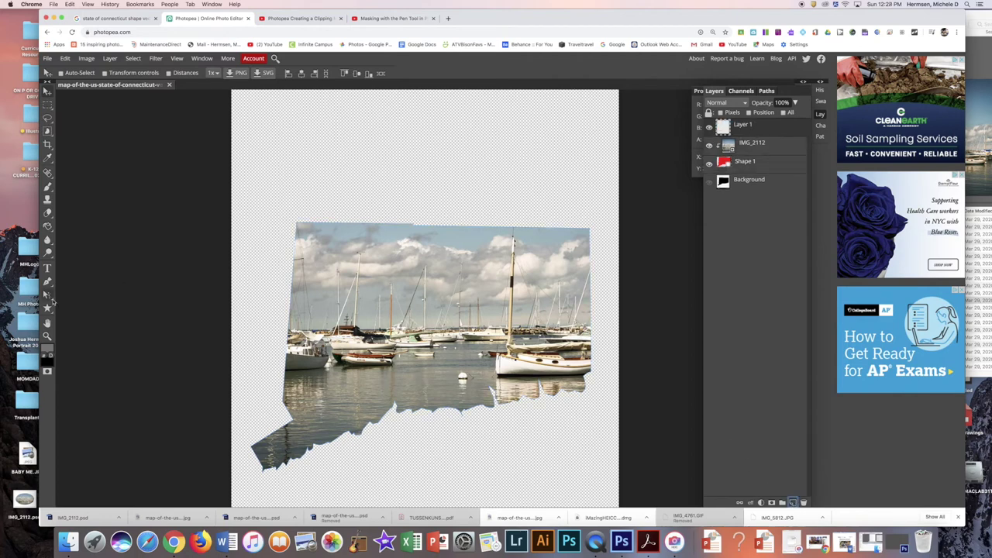
pyautogui.click(47, 269)
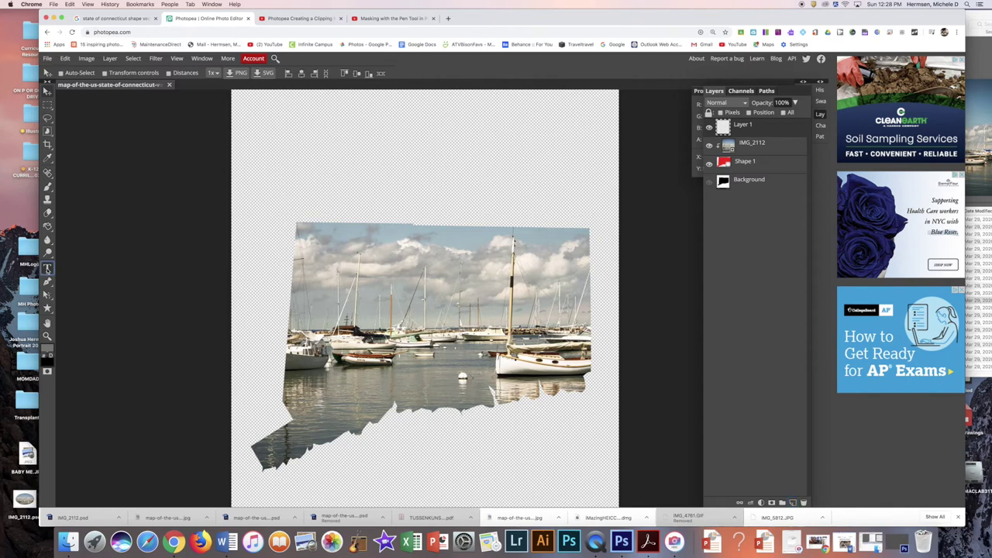
pyautogui.click(283, 183)
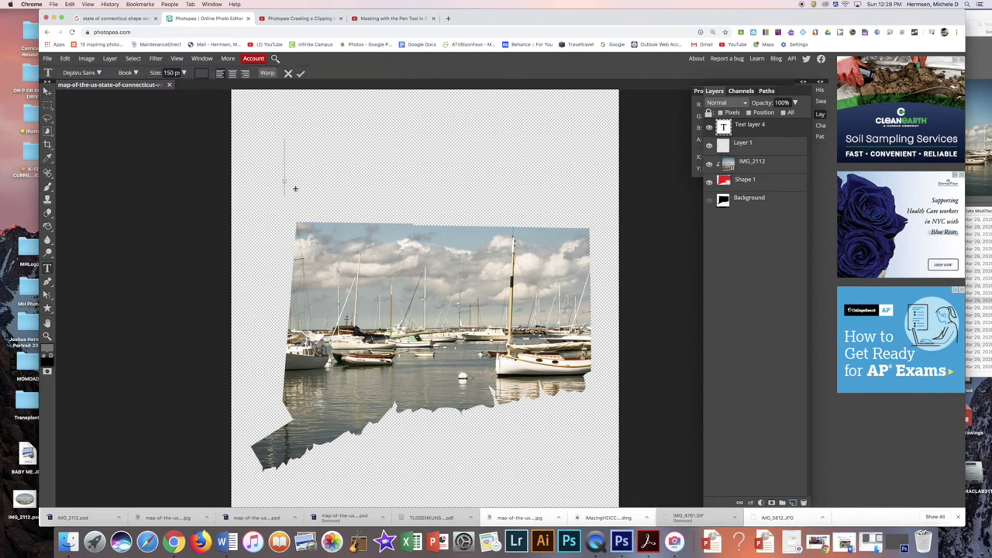
pyautogui.write('CONNEC')
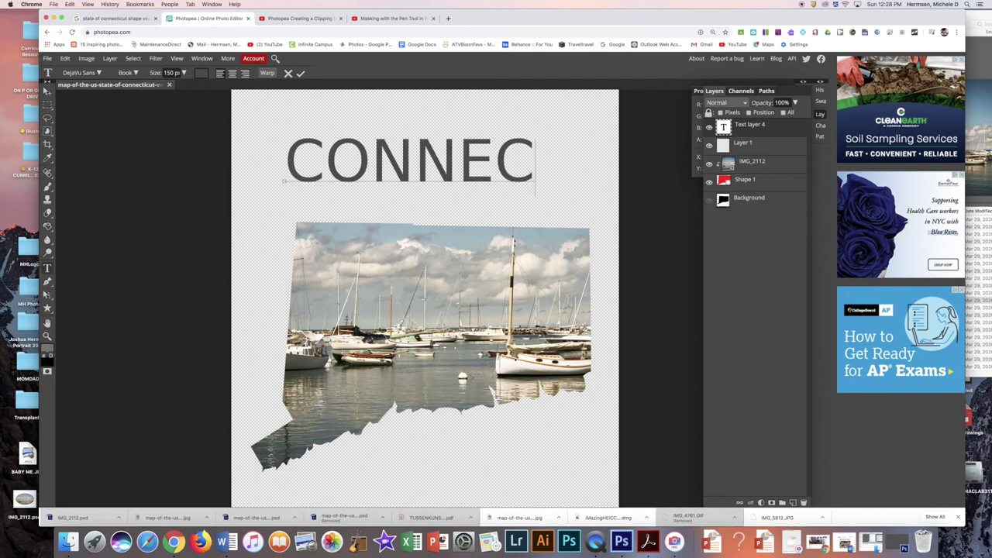
pyautogui.write('TICUT')
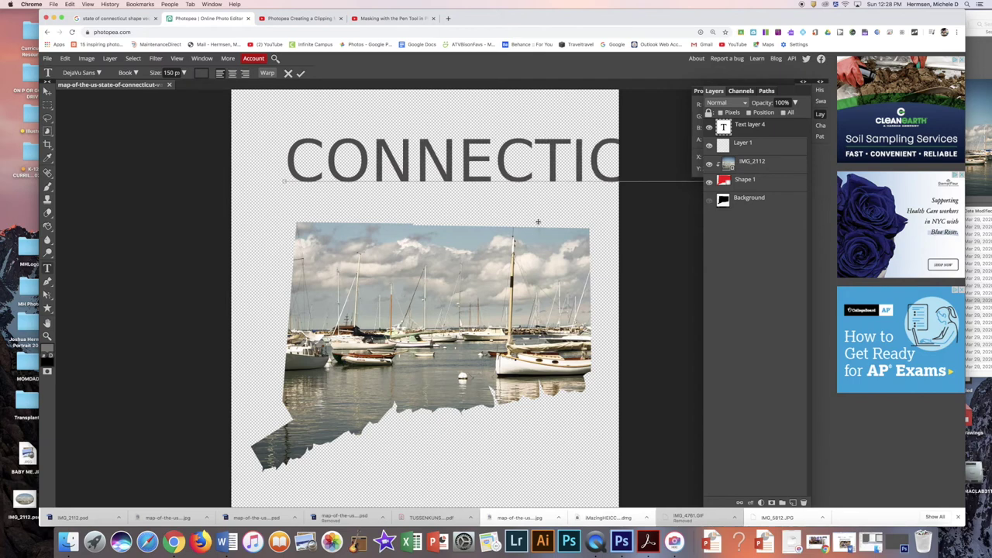
pyautogui.doubleClick(676, 151)
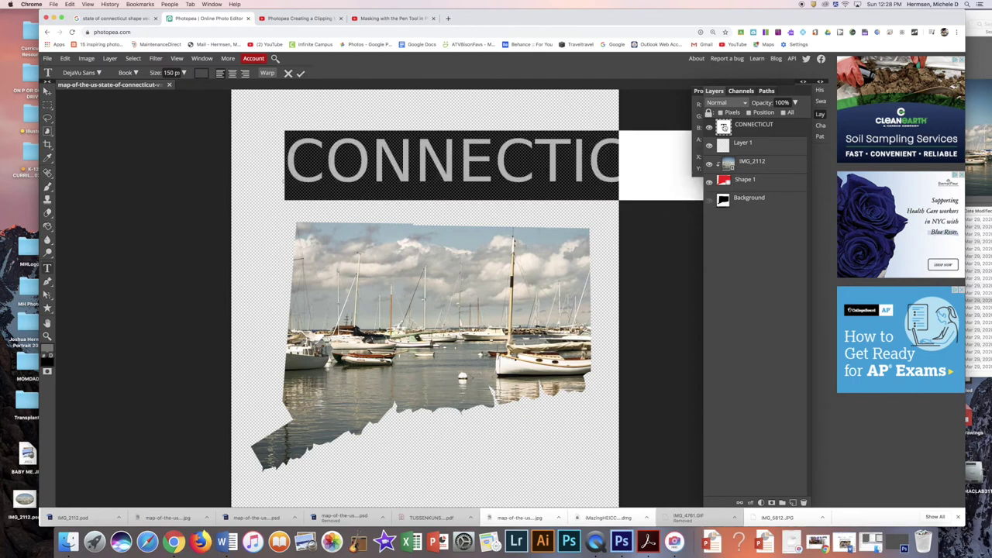
pyautogui.click(184, 72)
pyautogui.moveTo(185, 87); pyautogui.dragTo(182, 89)
# - Move the CONNECTICUT title down toward the map and reorder the IMG_2112 layer
pyautogui.click(48, 90)
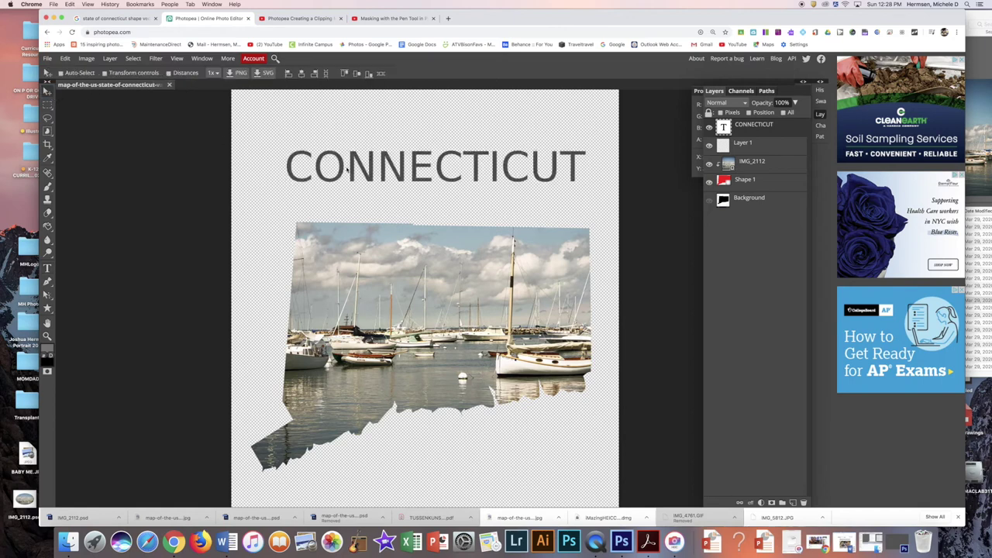
pyautogui.moveTo(347, 169); pyautogui.dragTo(343, 193)
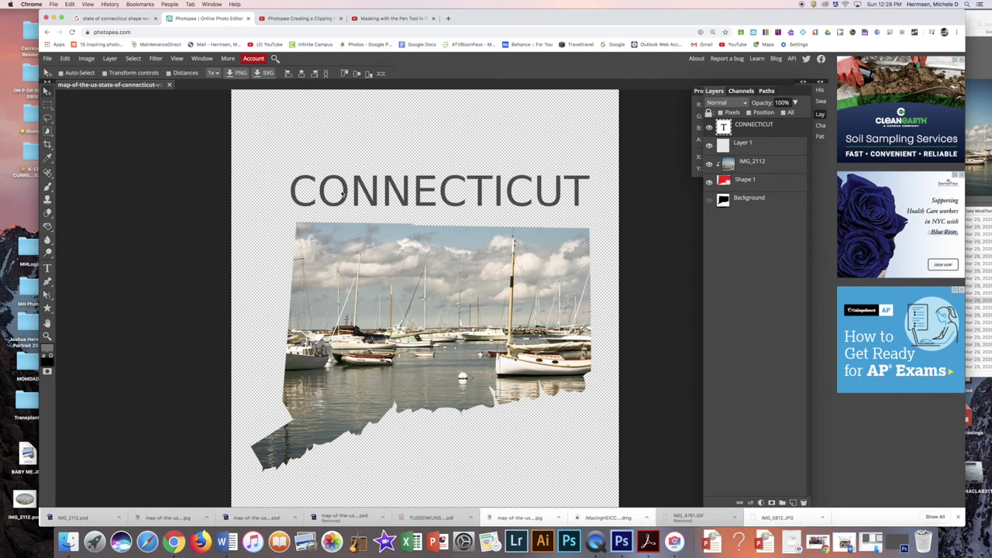
pyautogui.scroll(-2, 371, 218)
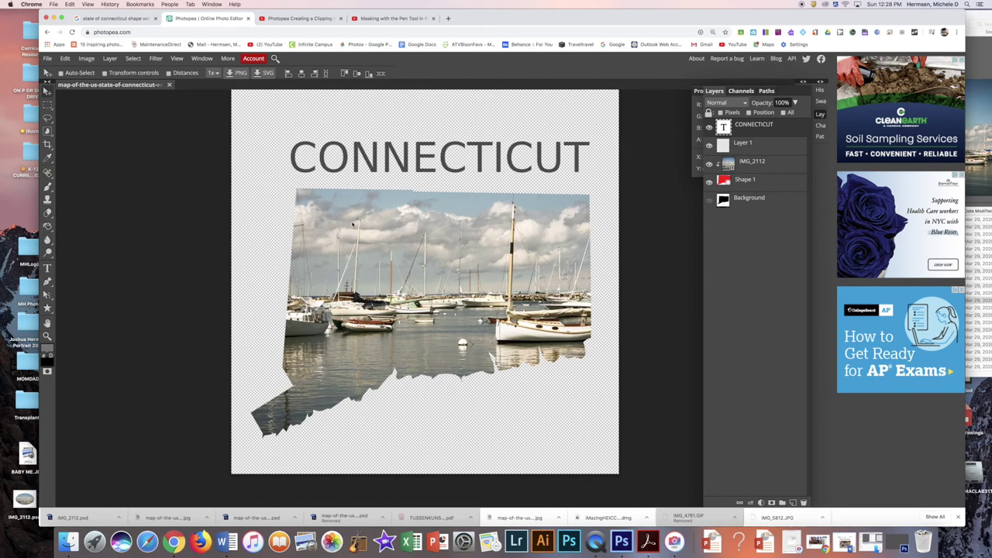
pyautogui.scroll(1, 352, 225)
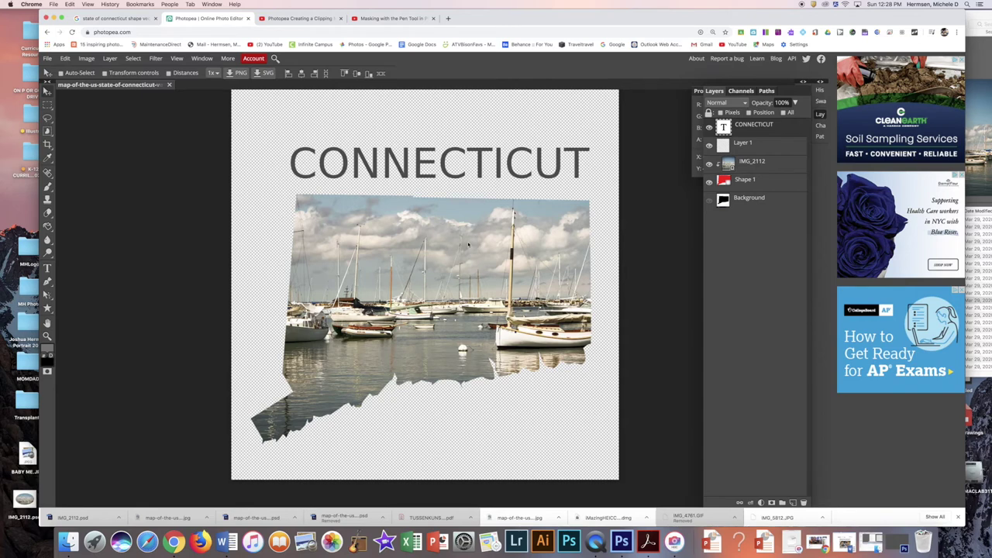
pyautogui.moveTo(746, 165)
pyautogui.mouseDown()
pyautogui.moveTo(744, 184)
pyautogui.moveTo(747, 160)
pyautogui.moveTo(747, 171)
pyautogui.moveTo(726, 168)
pyautogui.mouseUp()
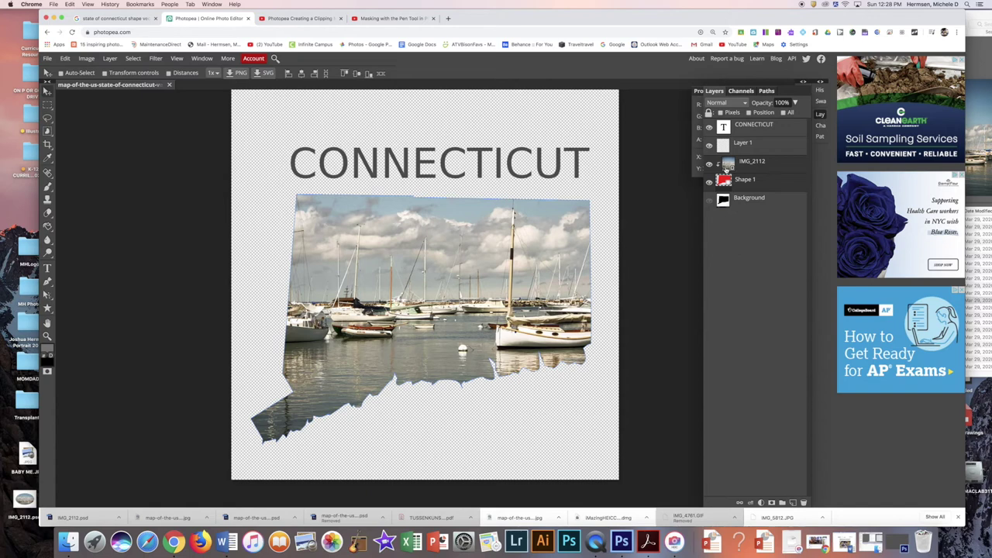
# - Rotate the harbor photo about -1° inside the state shape and apply it
pyautogui.press('alt+super+t')
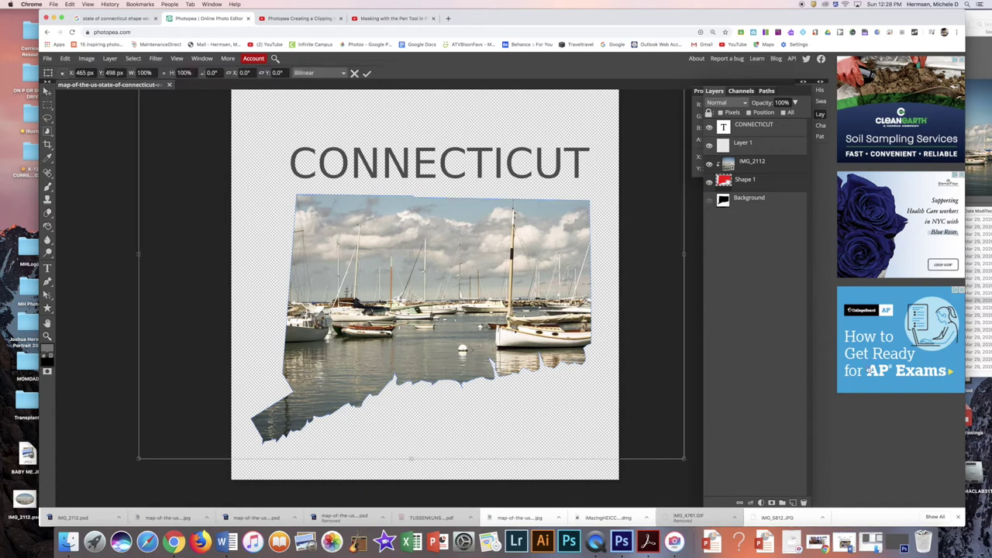
pyautogui.moveTo(689, 480); pyautogui.dragTo(690, 473)
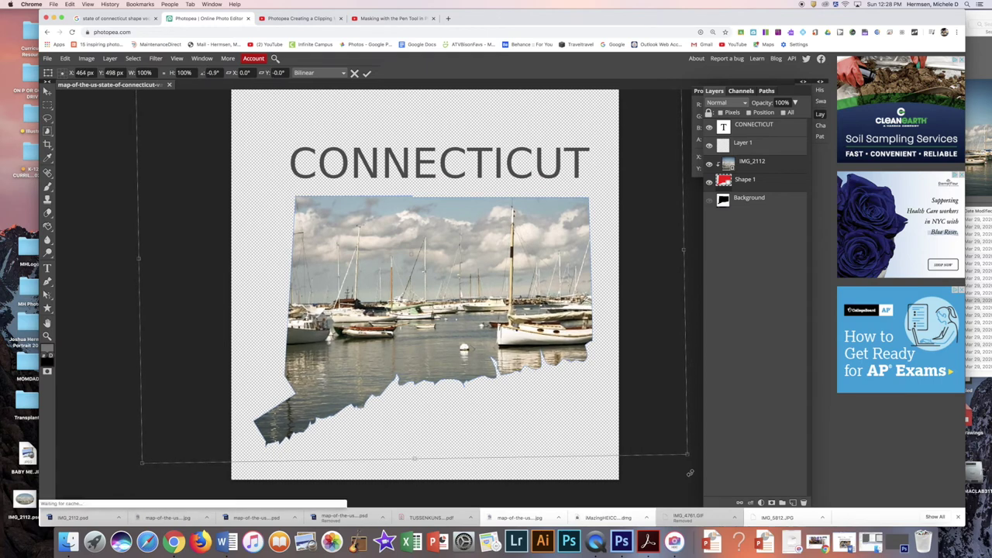
pyautogui.press('Return')
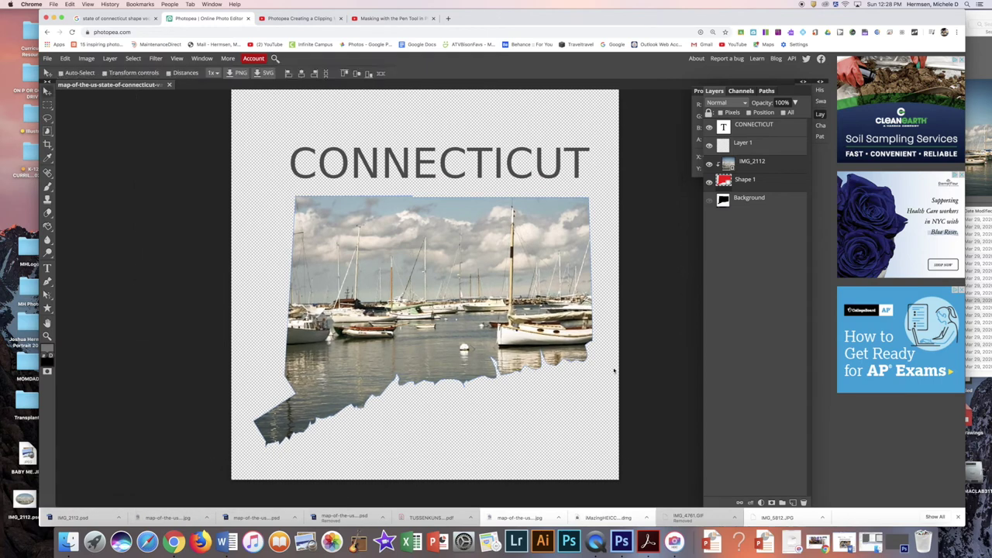
pyautogui.click(743, 128)
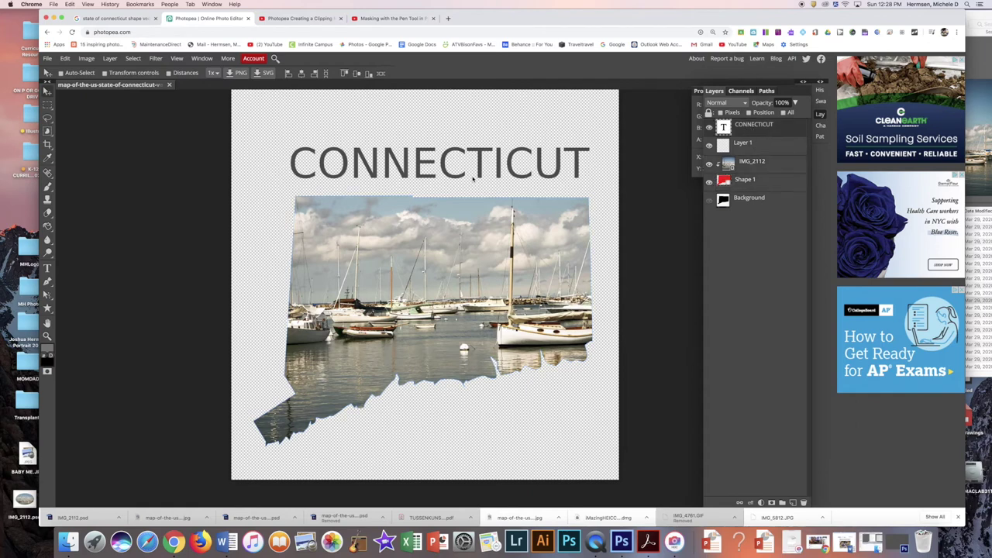
# - Nudge the CONNECTICUT title a few pixels down and right, then add a new empty layer
pyautogui.moveTo(405, 171); pyautogui.dragTo(404, 175)
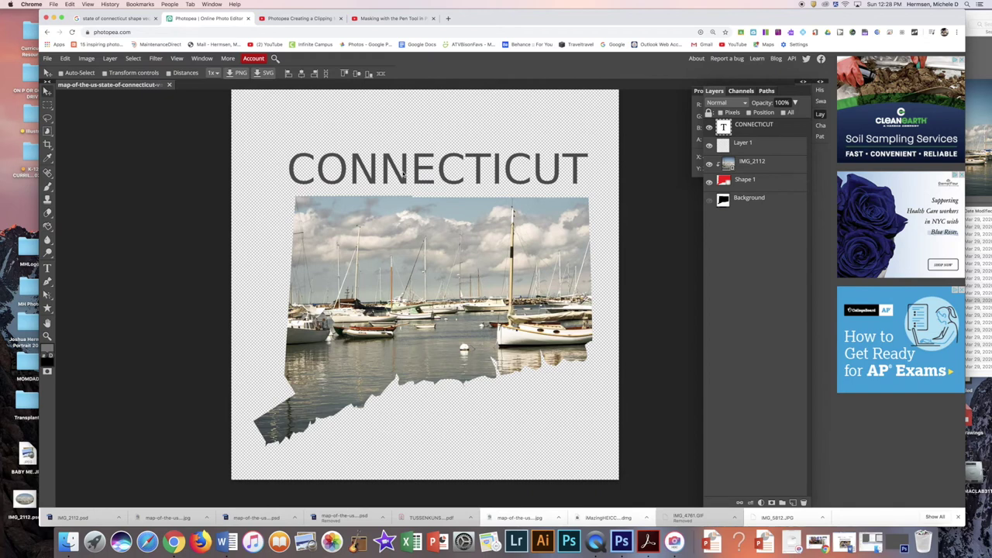
pyautogui.moveTo(403, 174); pyautogui.dragTo(404, 177)
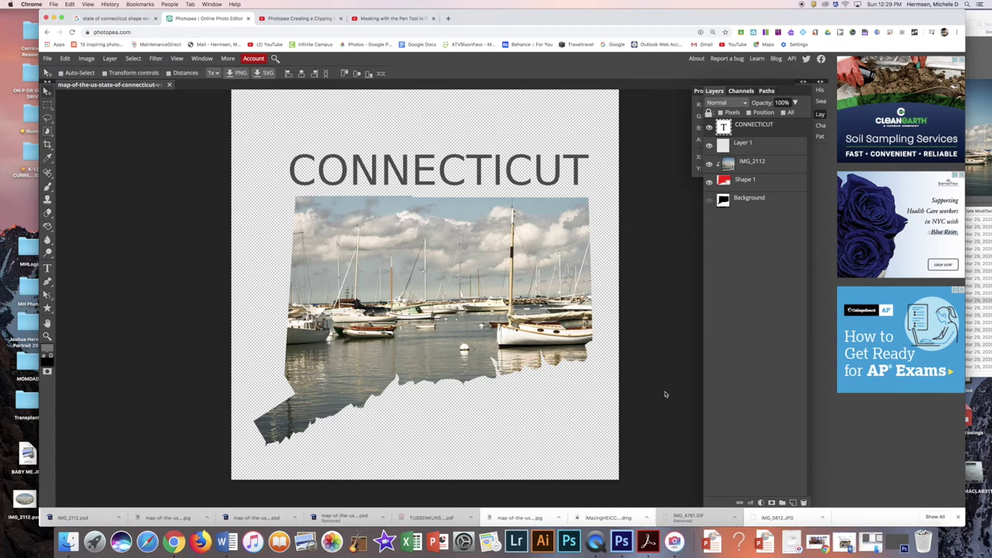
pyautogui.click(792, 502)
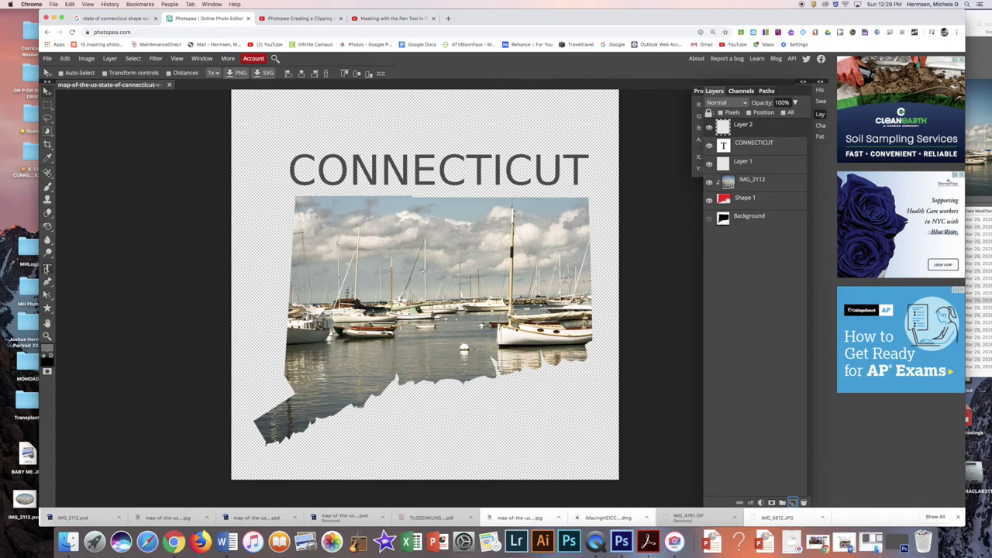
pyautogui.click(47, 268)
# - Type the date 4.20.2020 at the top of the canvas and shift it slightly
pyautogui.click(355, 127)
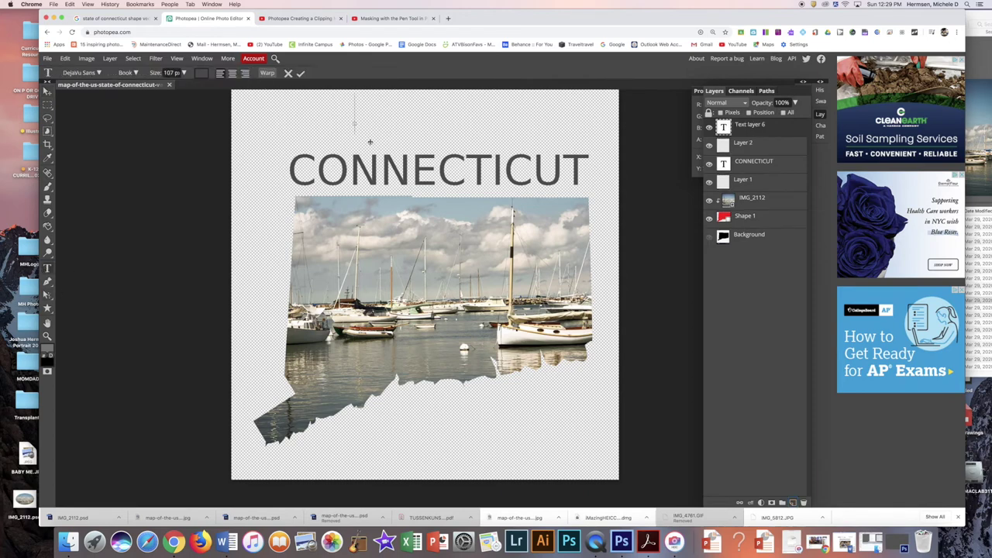
pyautogui.write('4.20.2020')
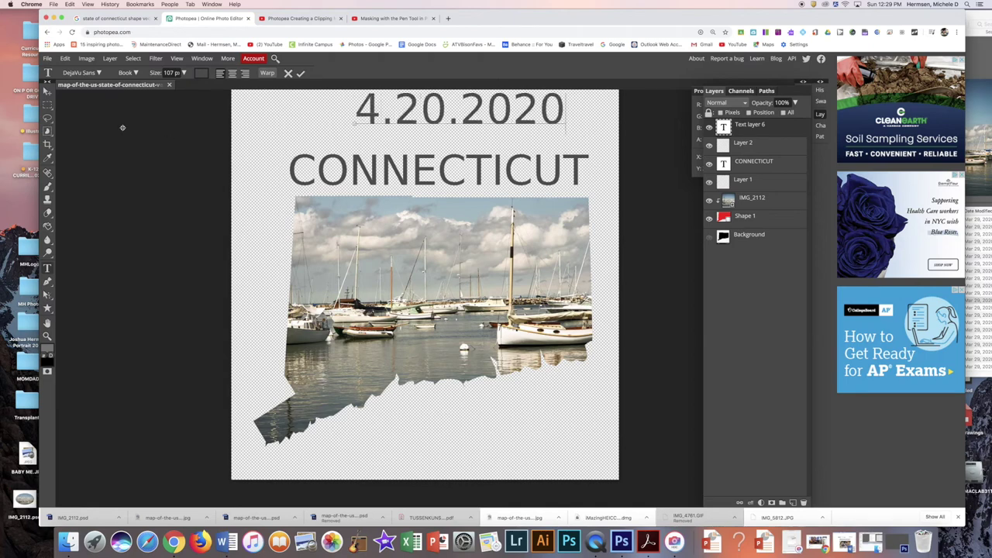
pyautogui.click(46, 91)
pyautogui.moveTo(383, 120); pyautogui.dragTo(364, 128)
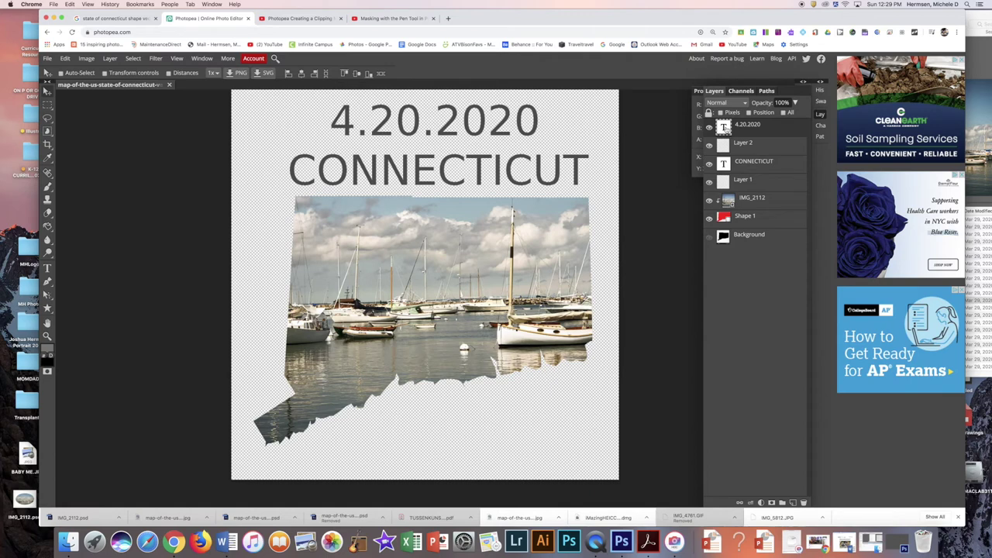
# - Enlarge the date to 135 px and center it above the CONNECTICUT title
pyautogui.doubleClick(723, 126)
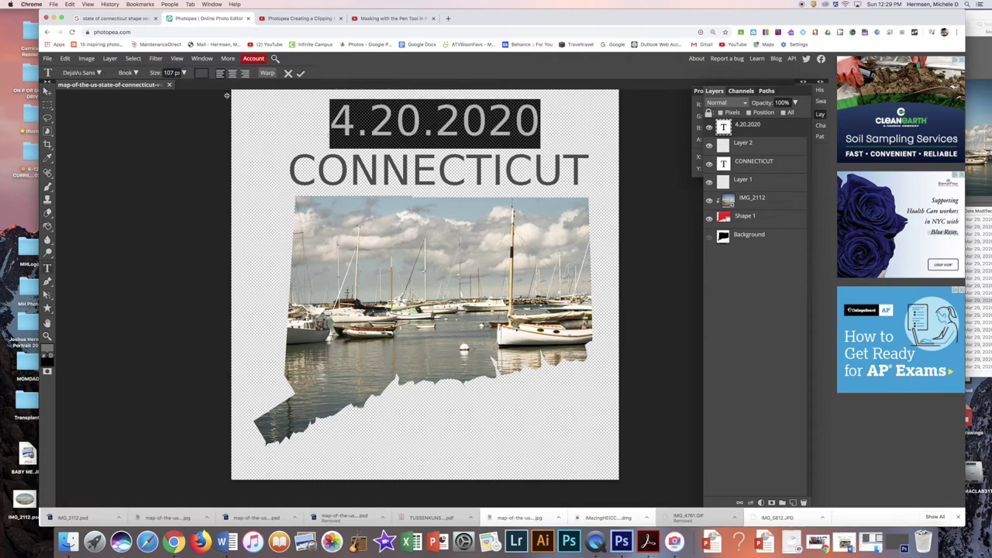
pyautogui.click(184, 72)
pyautogui.moveTo(181, 87); pyautogui.dragTo(183, 87)
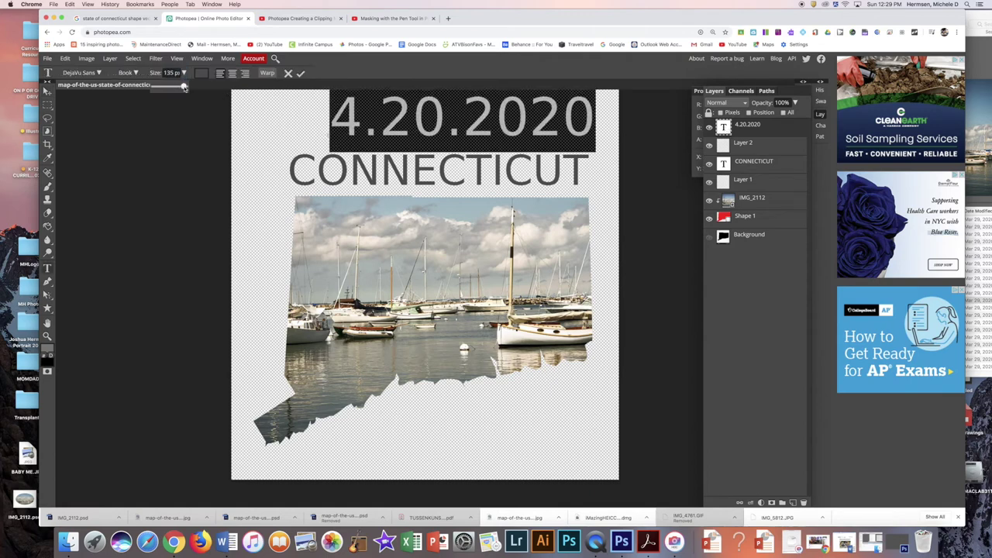
pyautogui.click(47, 91)
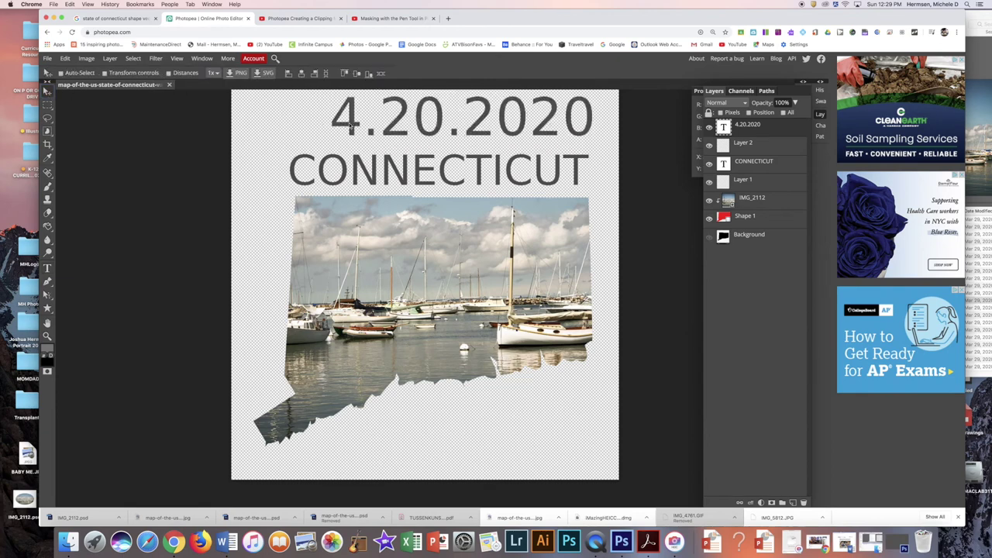
pyautogui.moveTo(350, 124); pyautogui.dragTo(323, 129)
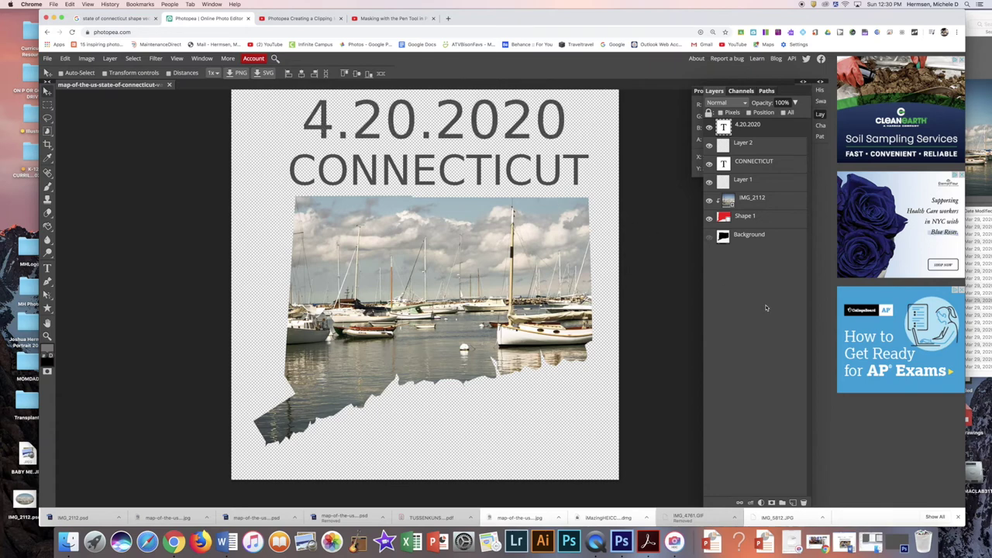
pyautogui.click(792, 502)
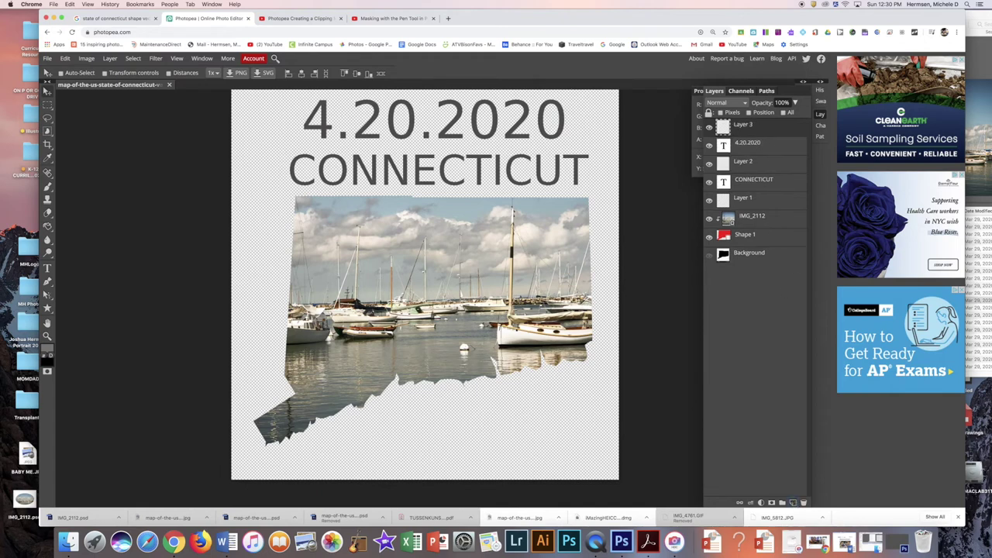
# - Move the new layer to the bottom of the stack and fill it gray with the Paint Bucket
pyautogui.moveTo(752, 126); pyautogui.dragTo(748, 256)
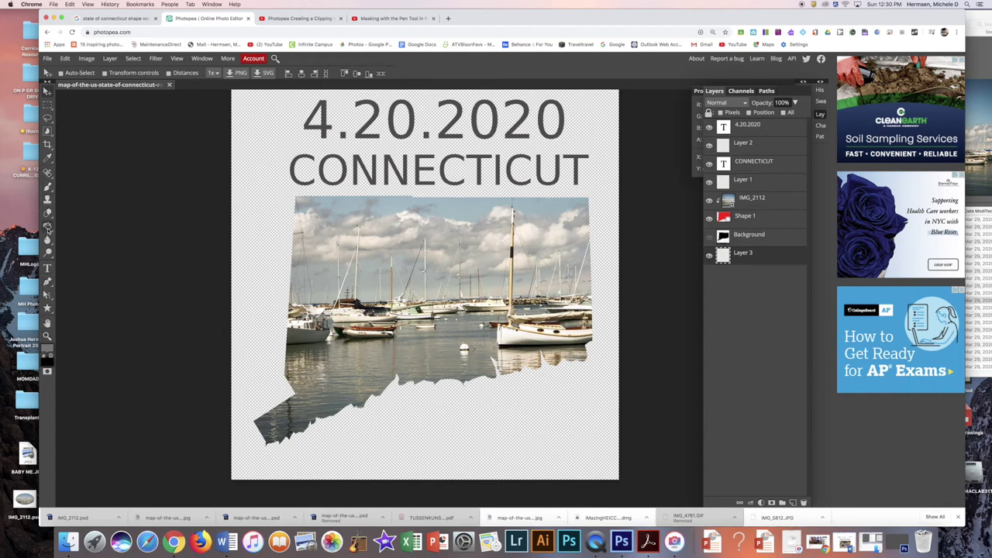
pyautogui.rightClick(48, 226)
pyautogui.click(94, 239)
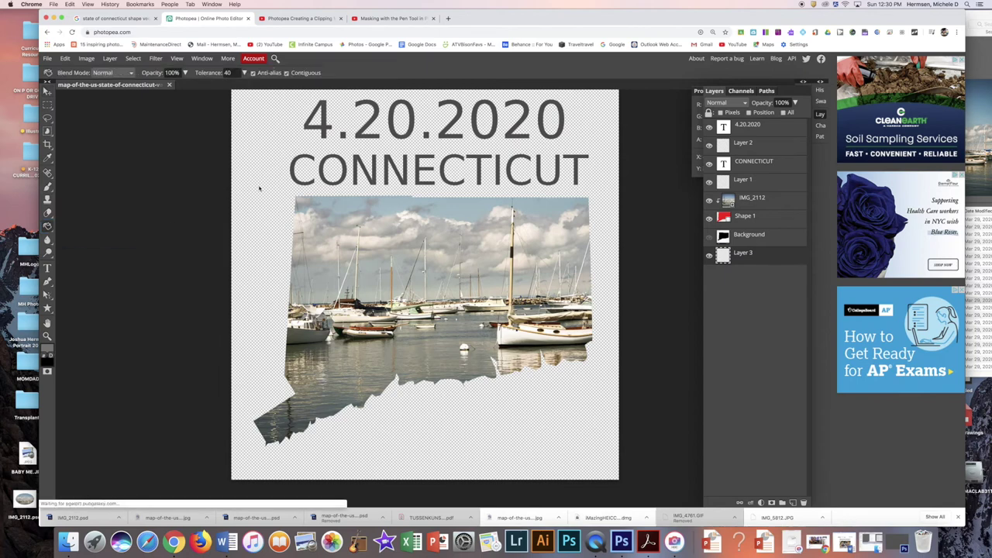
pyautogui.click(258, 185)
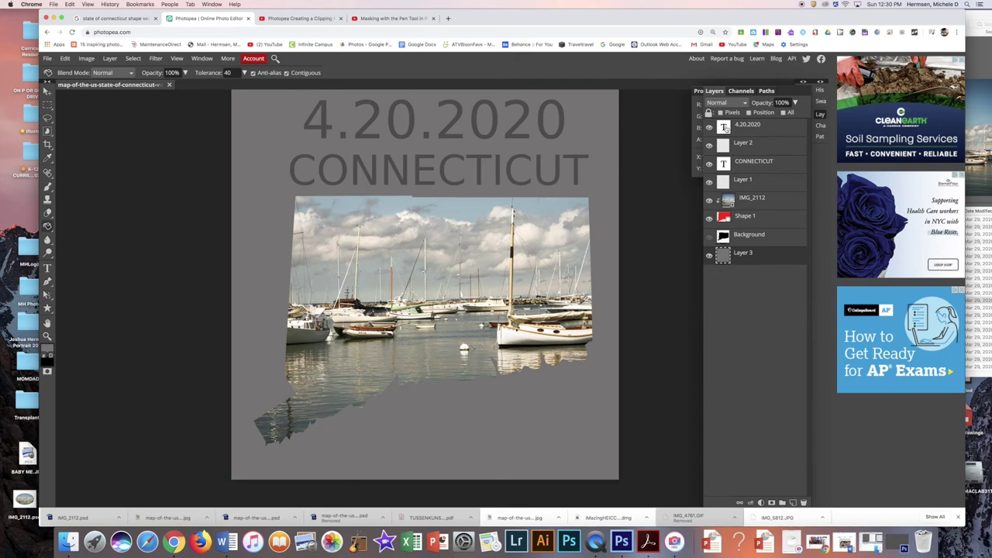
# - Change the 4.20.2020 date text colour to white
pyautogui.doubleClick(724, 127)
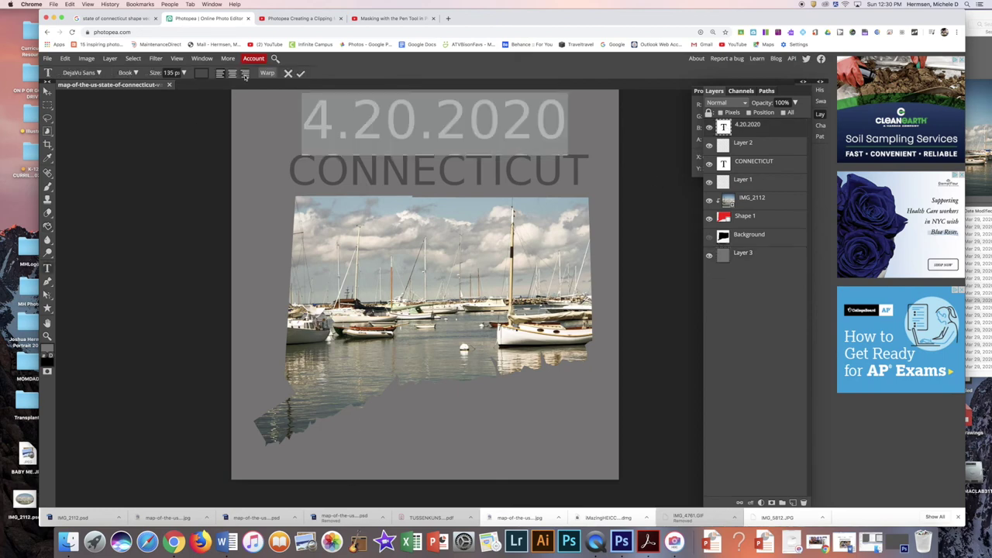
pyautogui.click(200, 73)
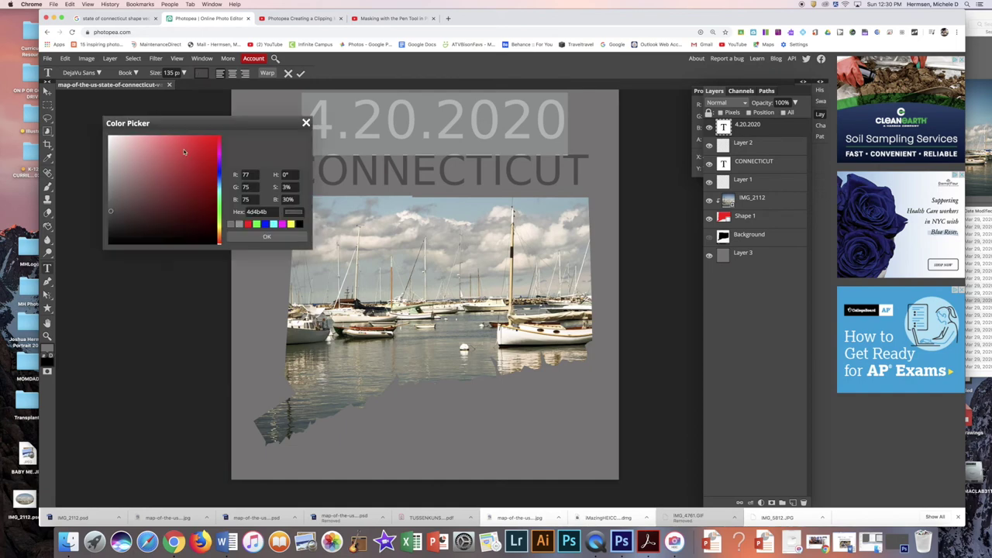
pyautogui.click(109, 139)
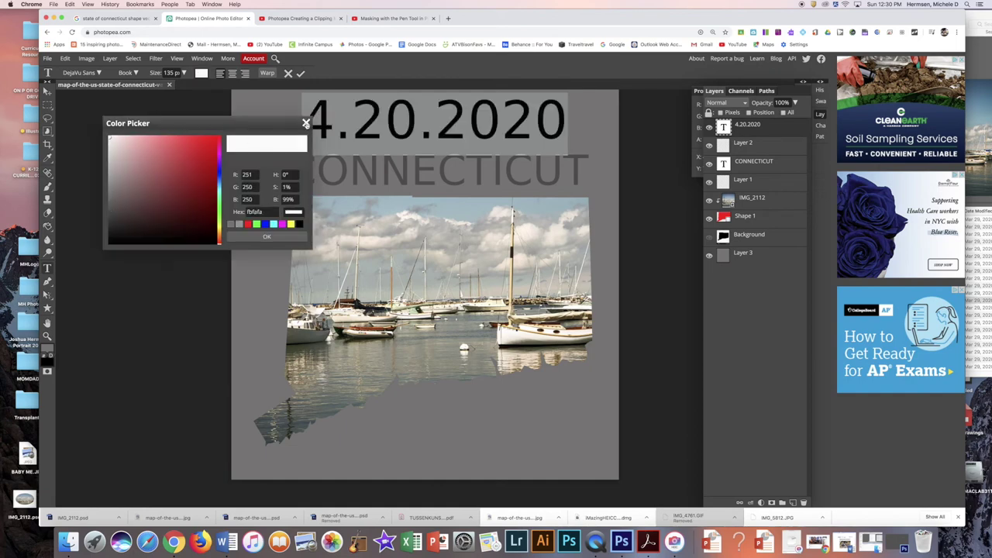
pyautogui.click(269, 237)
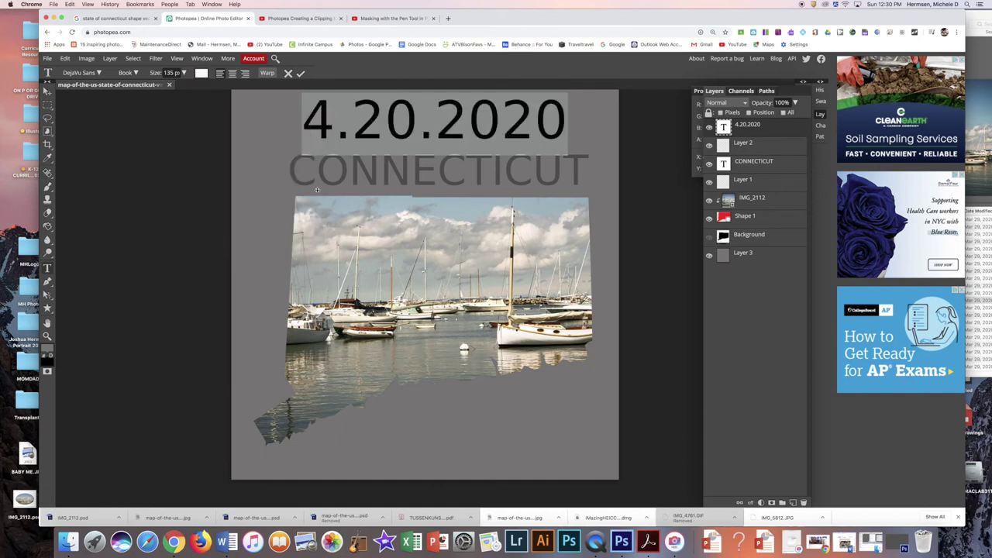
pyautogui.press('m')
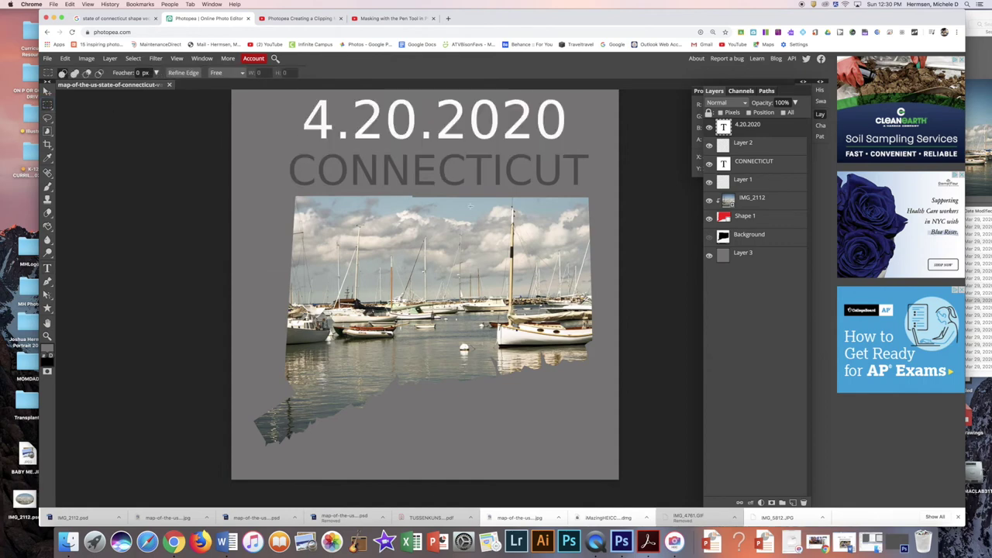
# - Recolour the CONNECTICUT title to a light grey (#9e9a9a) over two colour edits
pyautogui.doubleClick(724, 163)
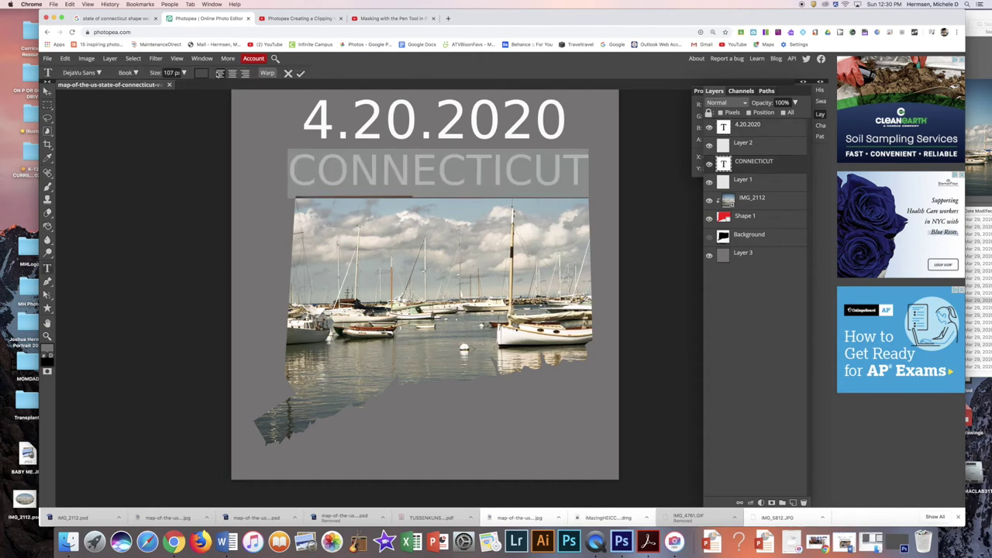
pyautogui.click(201, 73)
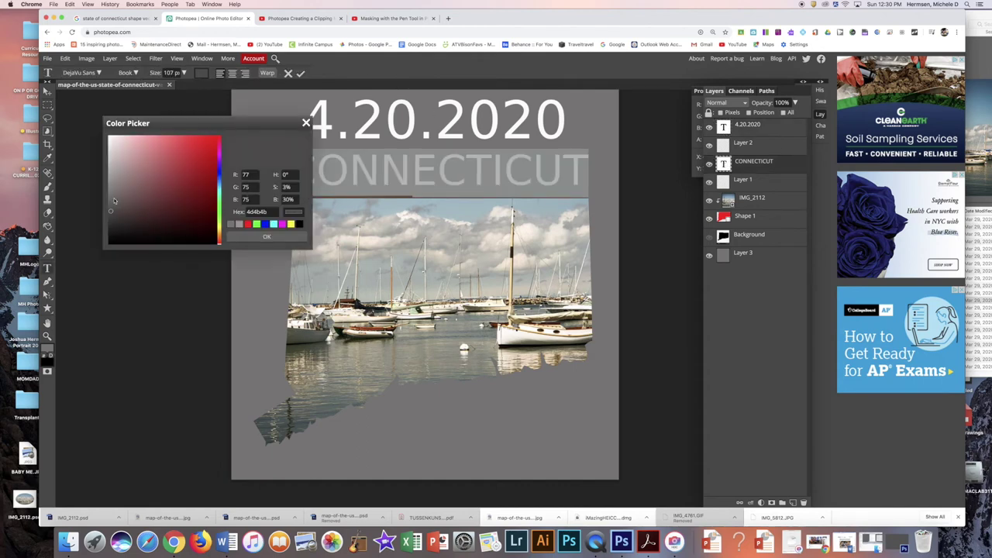
pyautogui.click(111, 194)
pyautogui.click(112, 188)
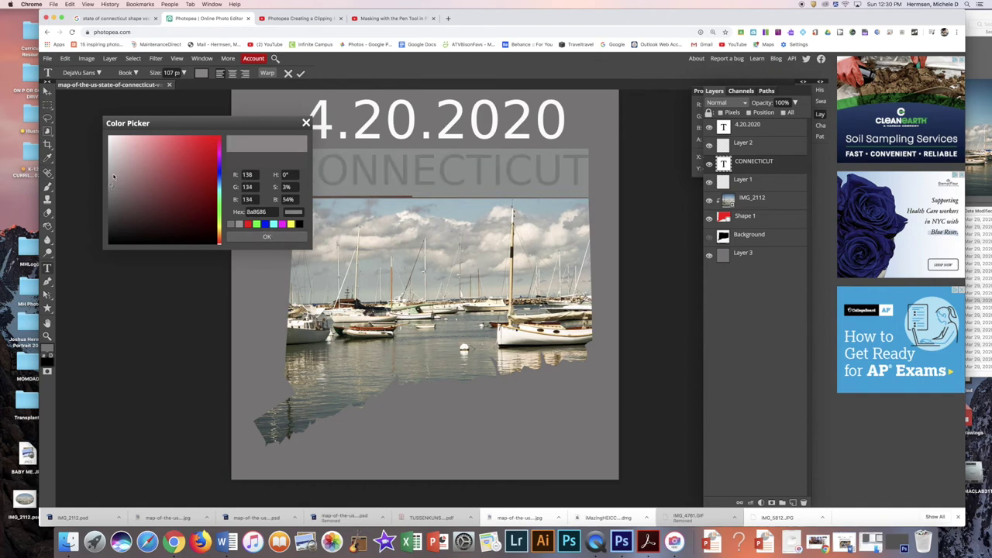
pyautogui.click(114, 177)
pyautogui.click(267, 236)
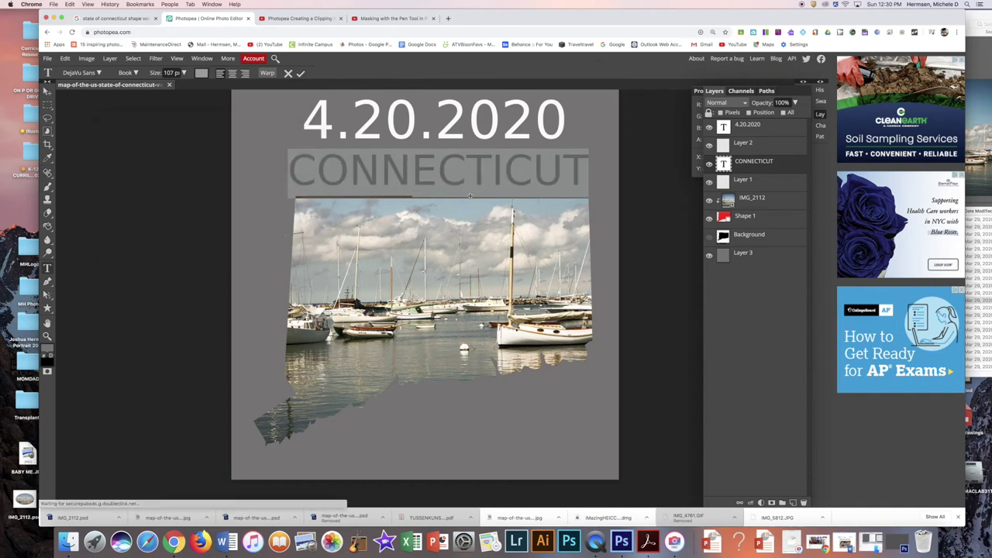
pyautogui.click(47, 104)
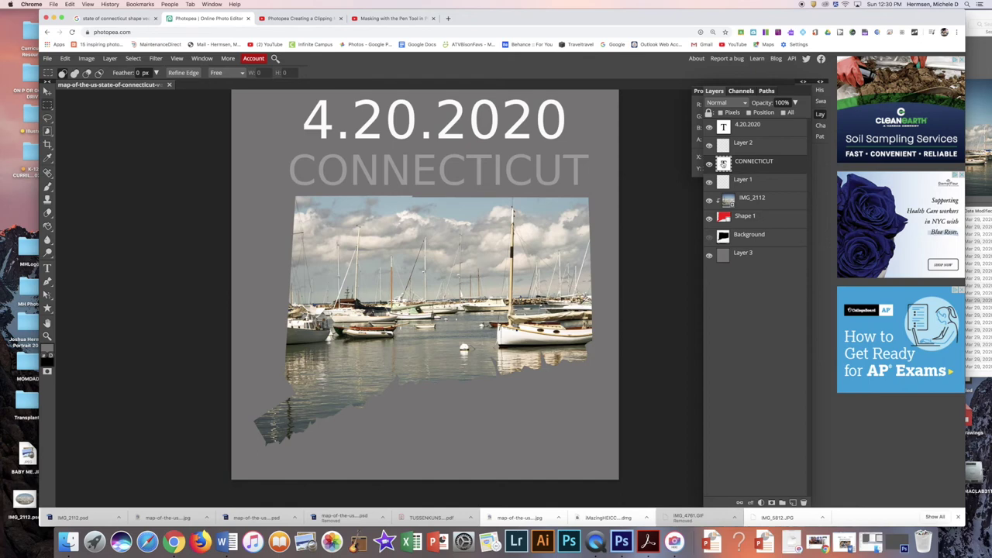
pyautogui.doubleClick(723, 163)
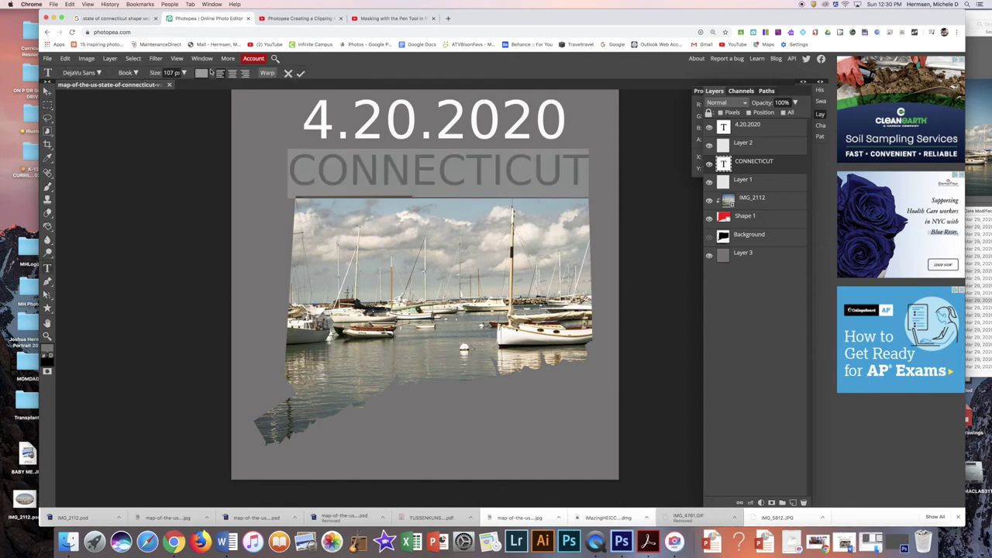
pyautogui.click(201, 73)
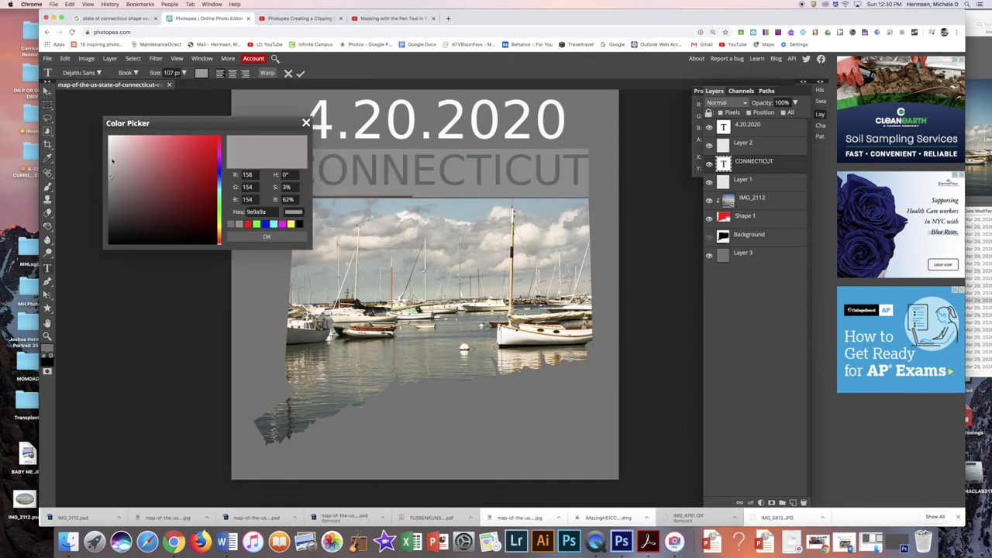
pyautogui.click(112, 161)
pyautogui.click(266, 236)
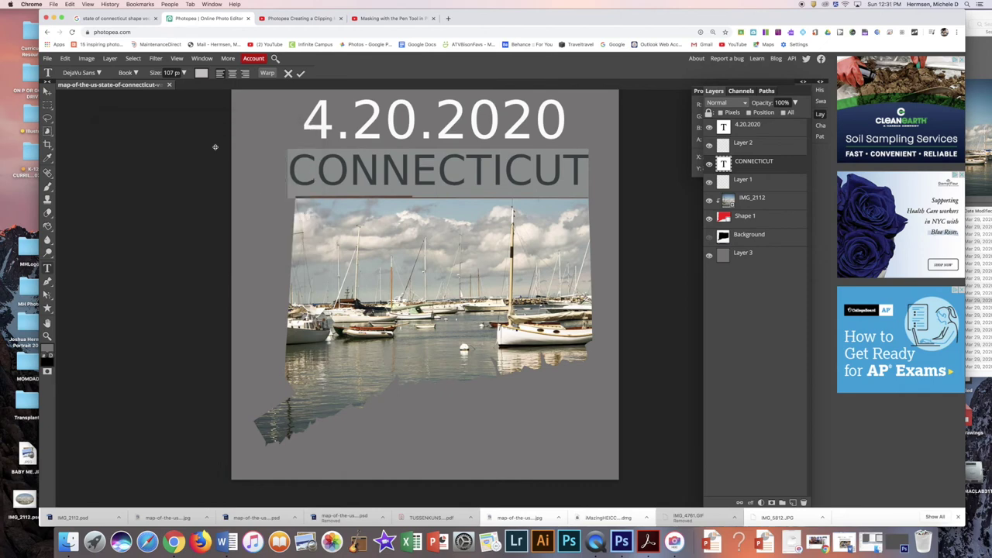
pyautogui.click(47, 105)
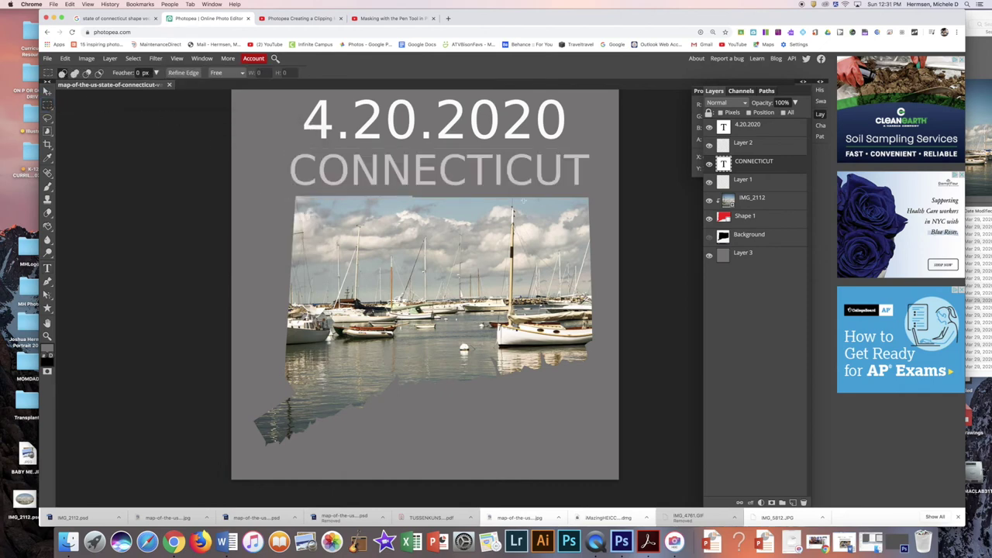
# - Select the date, title and harbor photo layers together and drag them slightly lower on the canvas
pyautogui.click(751, 236)
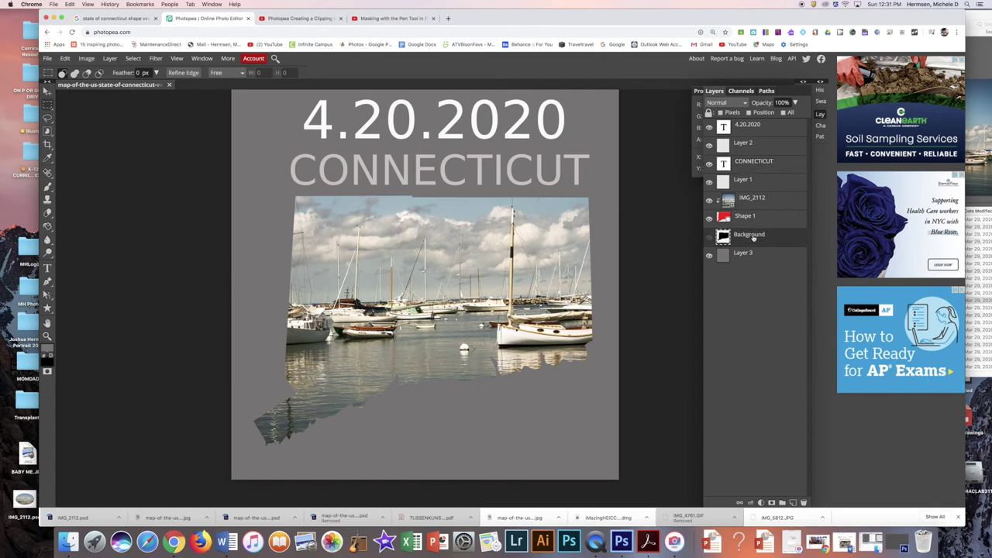
pyautogui.keyDown('ctrl'); pyautogui.click(764, 130); pyautogui.keyUp('ctrl')
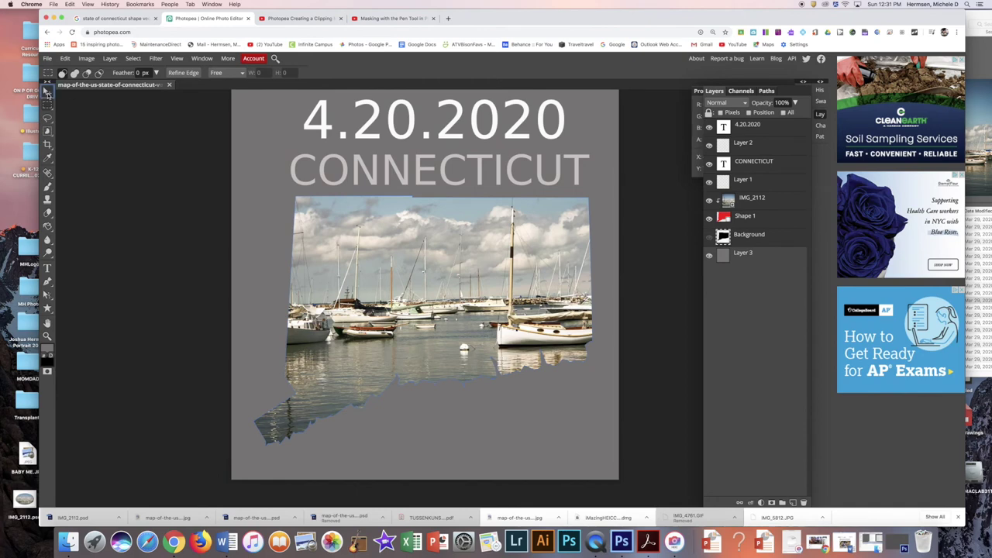
pyautogui.click(48, 90)
pyautogui.moveTo(413, 218); pyautogui.dragTo(404, 231)
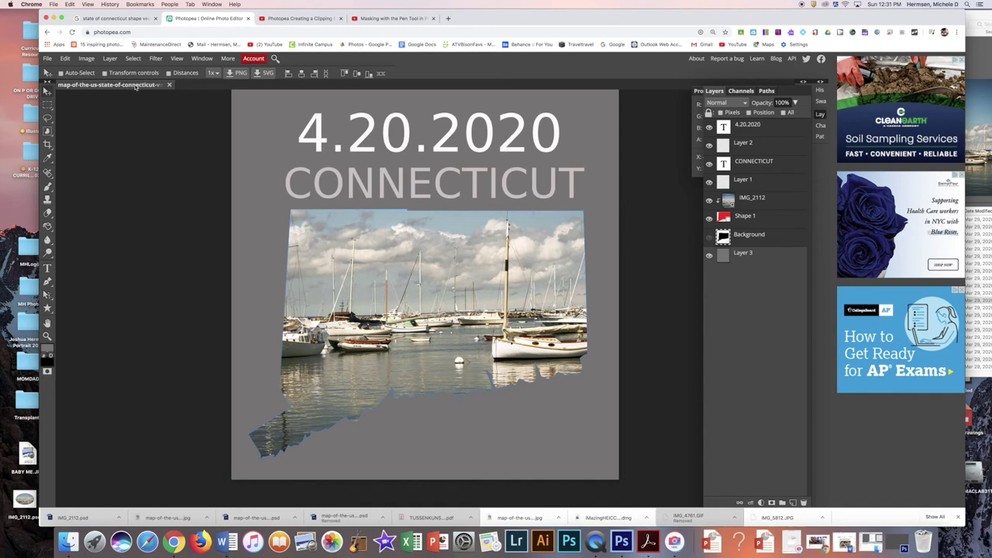
pyautogui.click(48, 105)
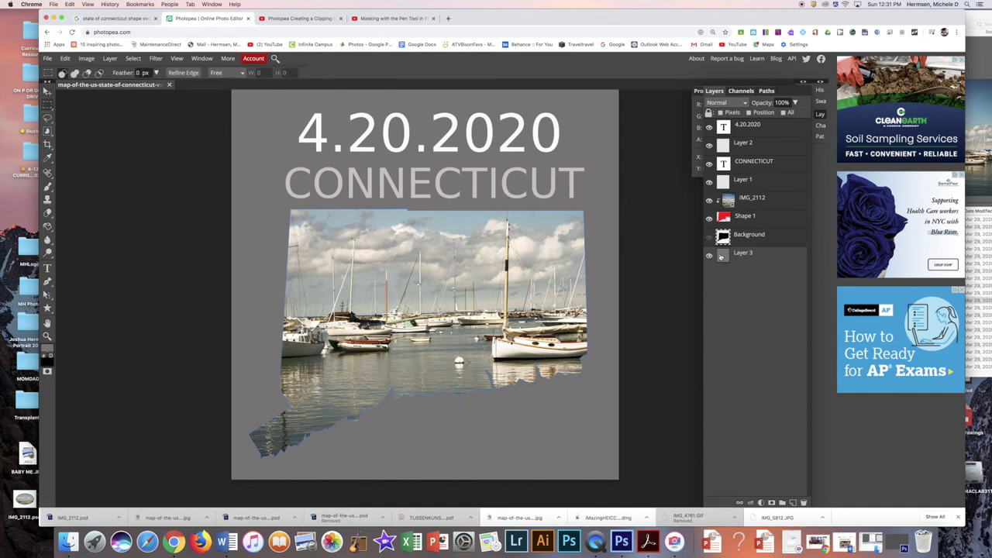
pyautogui.doubleClick(721, 257)
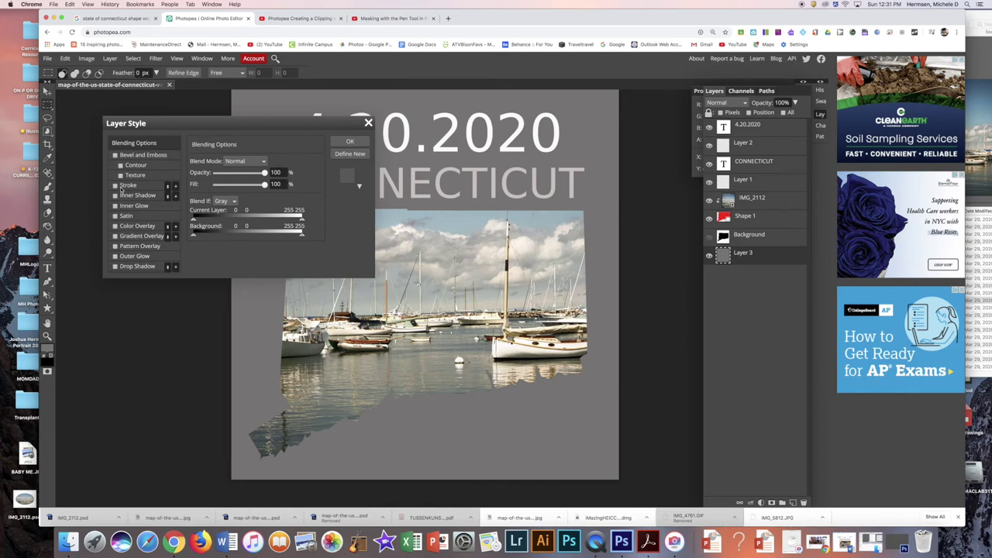
# - Add an inside stroke to Layer 3, trying a dark grey colour and adjusting its thickness
pyautogui.click(123, 188)
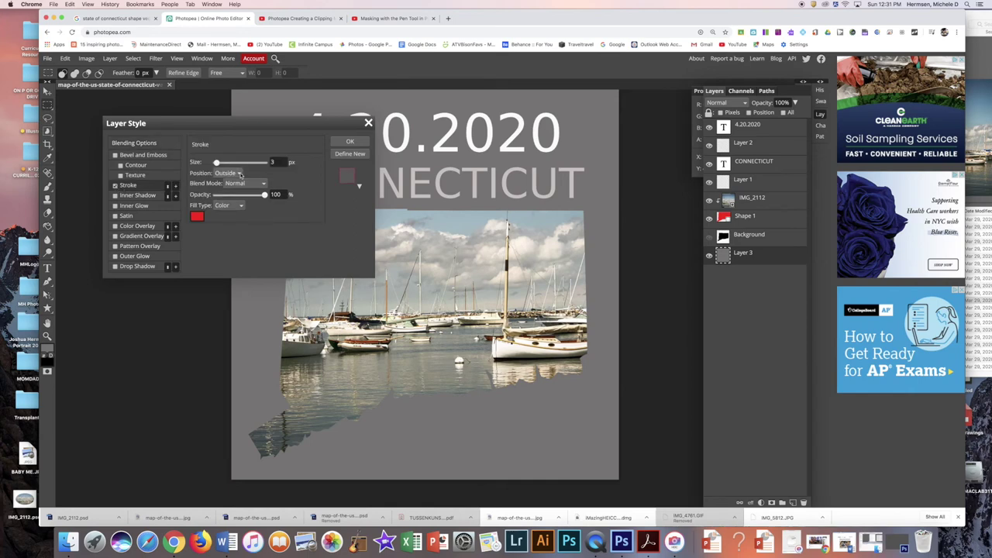
pyautogui.click(240, 173)
pyautogui.click(224, 165)
pyautogui.click(198, 217)
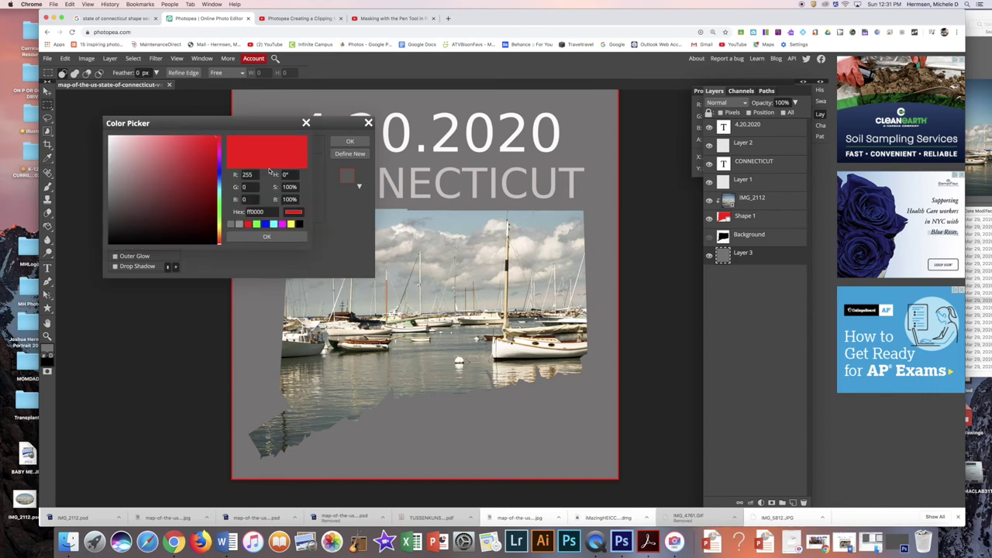
pyautogui.click(112, 213)
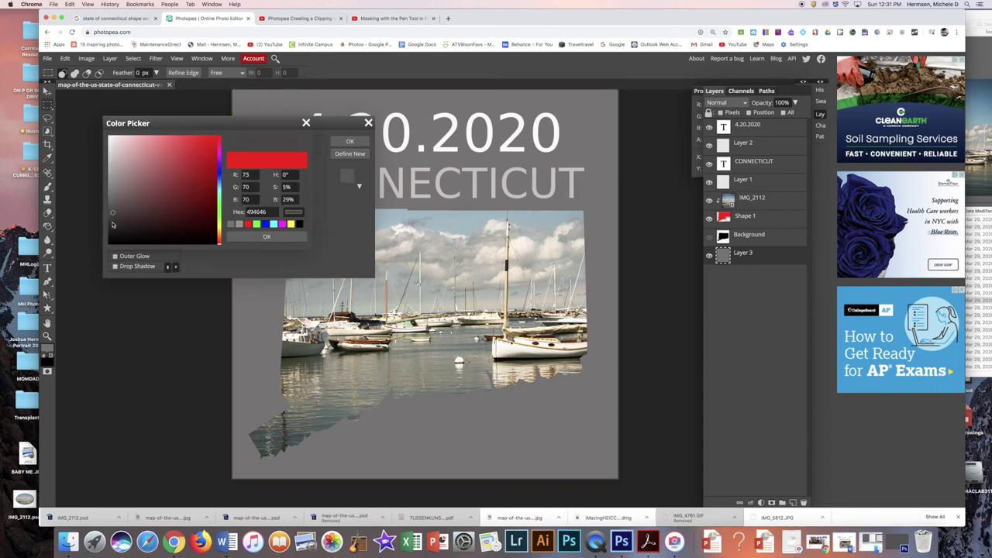
pyautogui.click(112, 225)
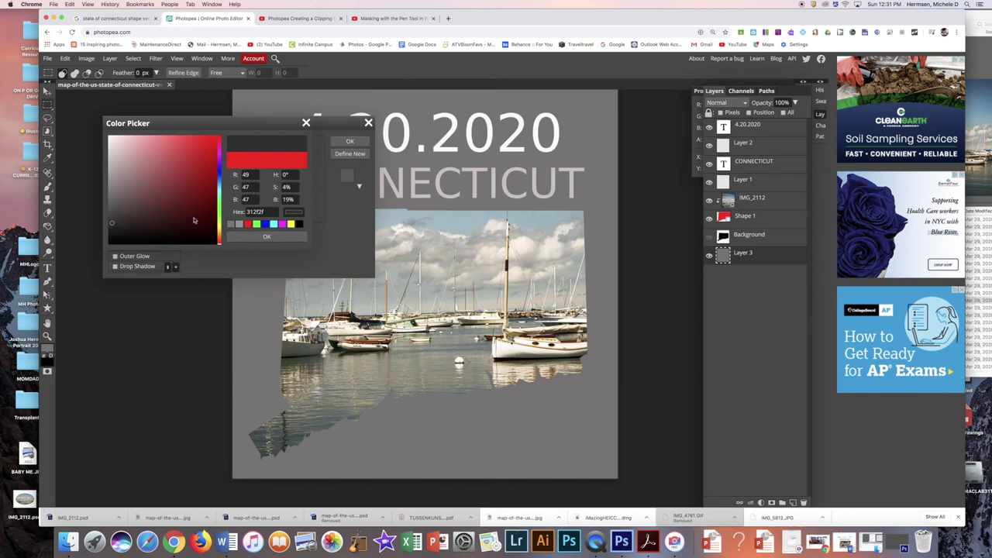
pyautogui.click(267, 237)
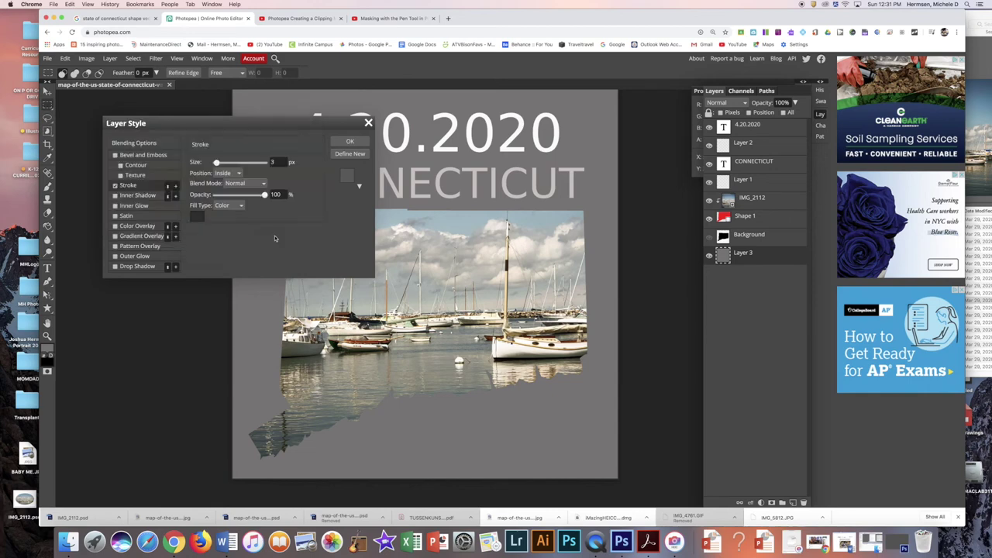
pyautogui.moveTo(218, 163); pyautogui.dragTo(222, 164)
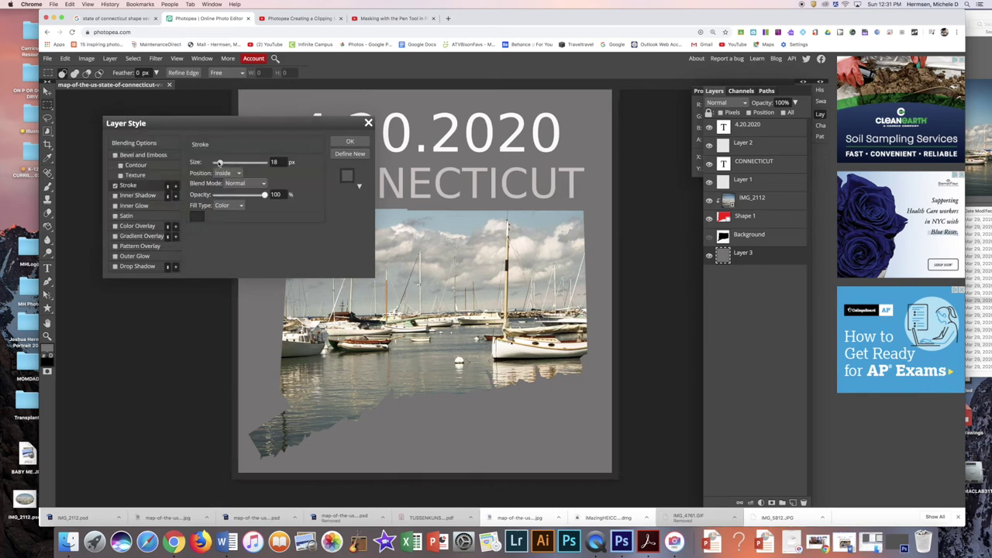
pyautogui.moveTo(220, 163); pyautogui.dragTo(216, 163)
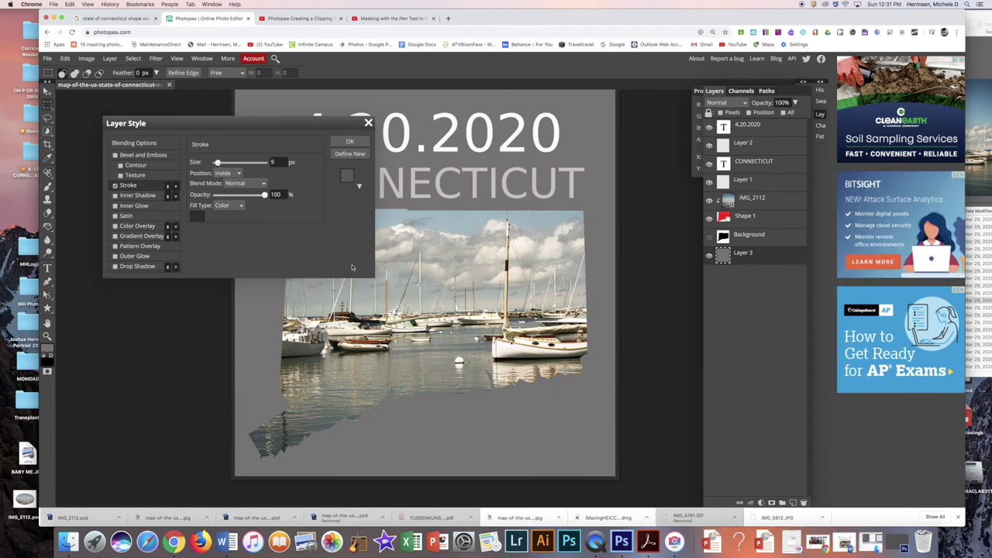
# - Change the stroke colour to white, set the size to about 7 px and apply it
pyautogui.click(197, 216)
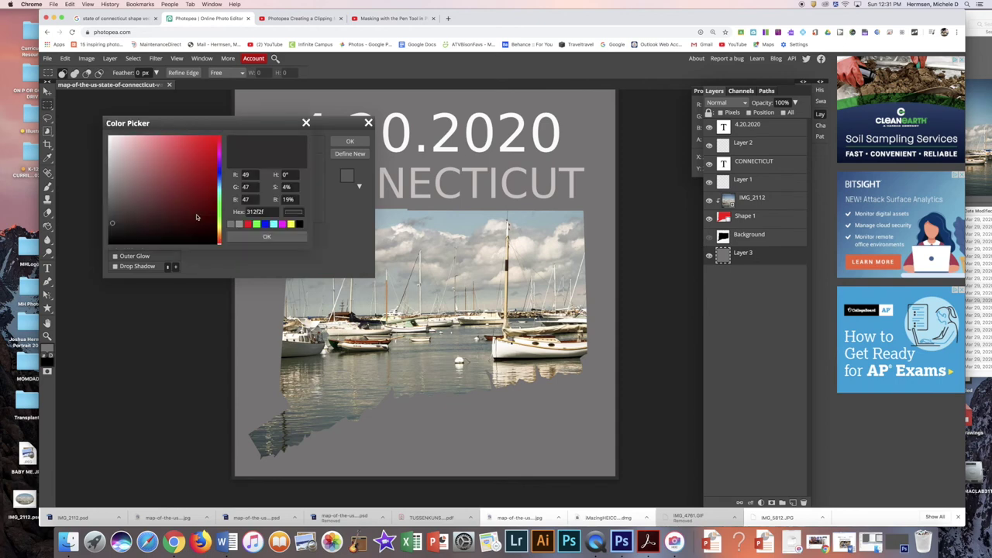
pyautogui.click(111, 151)
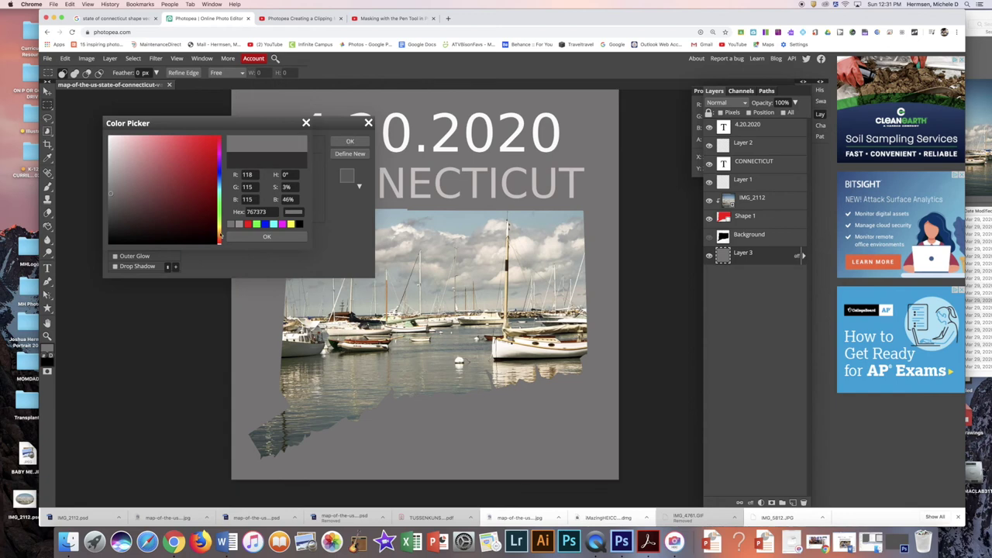
pyautogui.click(265, 237)
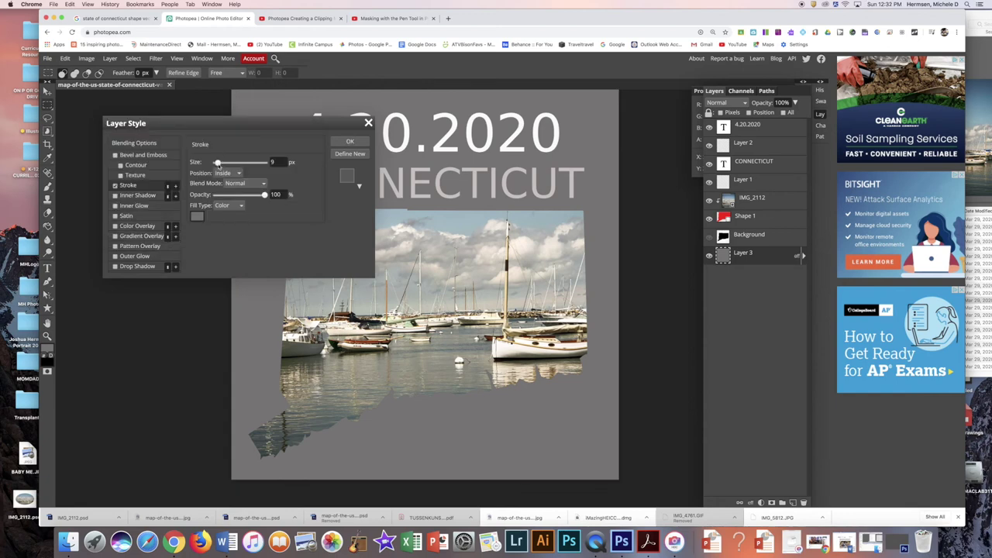
pyautogui.click(197, 217)
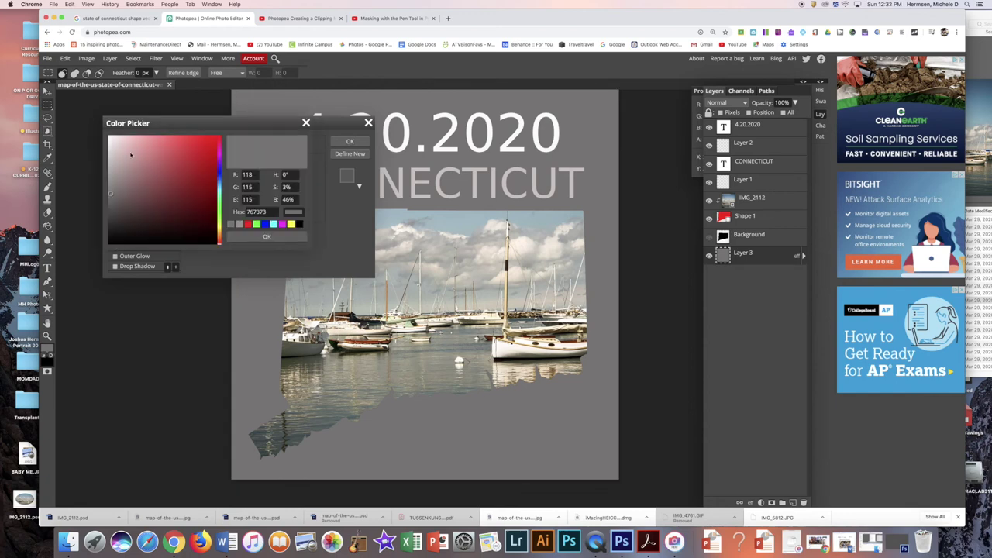
pyautogui.moveTo(110, 152); pyautogui.dragTo(109, 138)
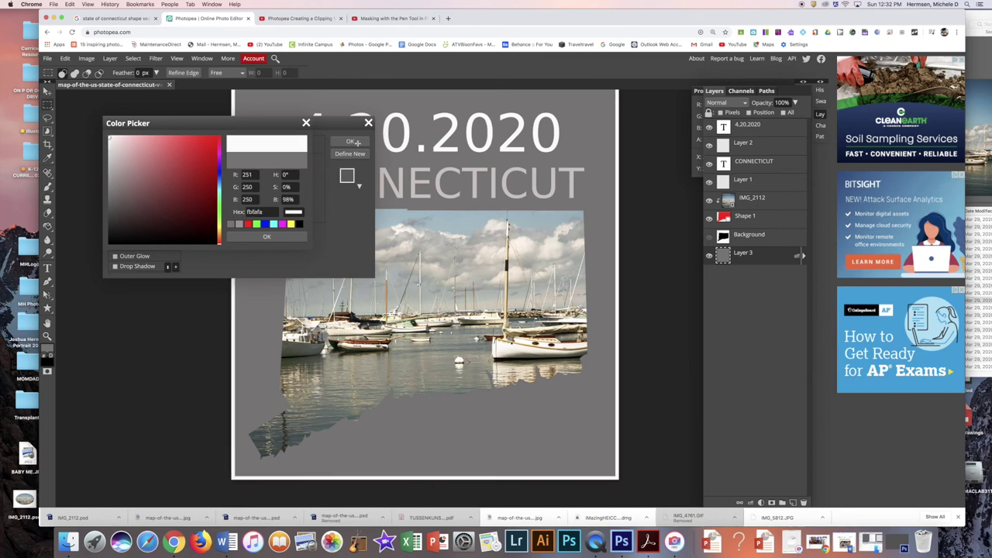
pyautogui.click(293, 237)
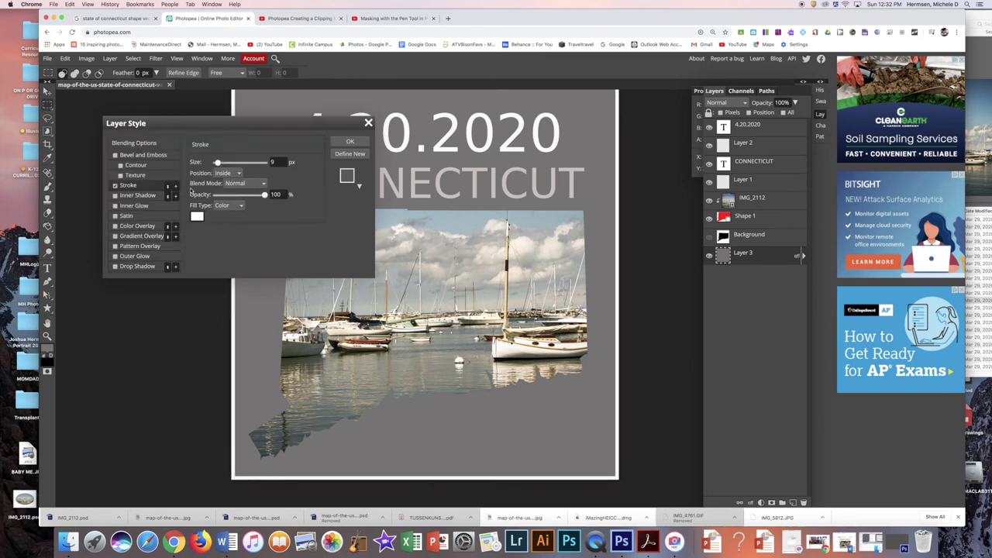
pyautogui.moveTo(218, 163)
pyautogui.mouseDown()
pyautogui.moveTo(226, 163)
pyautogui.moveTo(218, 163)
pyautogui.mouseUp()
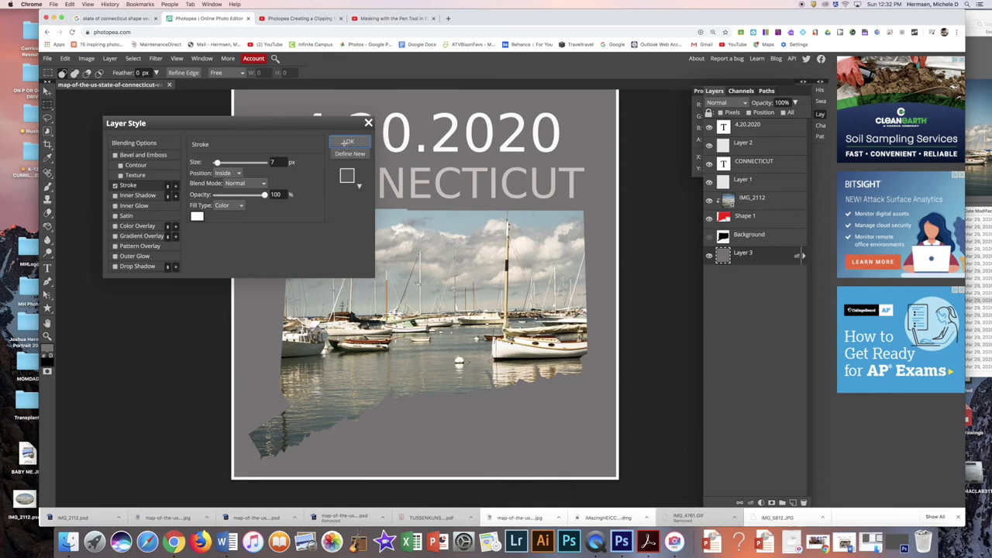
pyautogui.click(350, 141)
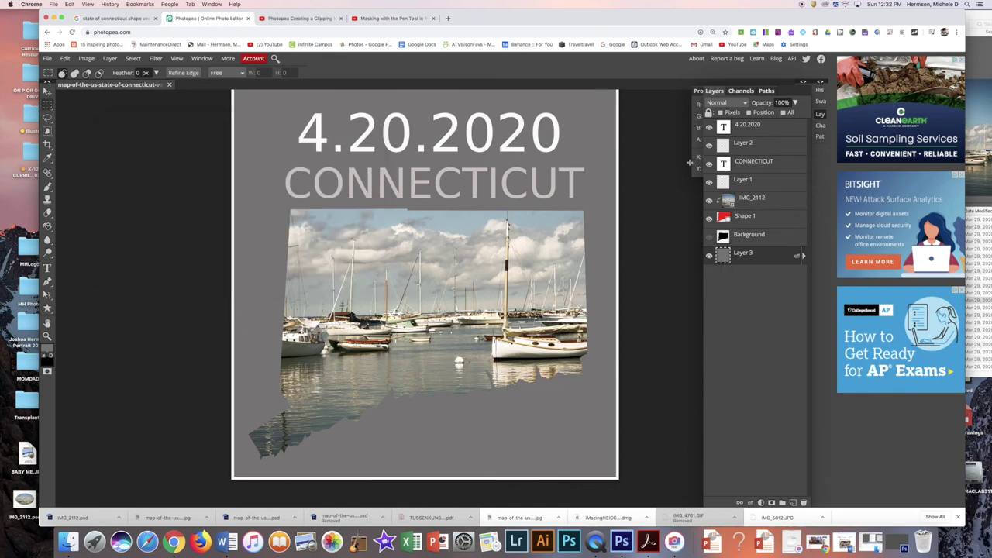
# - Shift the date, title and Connecticut shape up slightly, then nudge them left and down
pyautogui.press('super+minus')
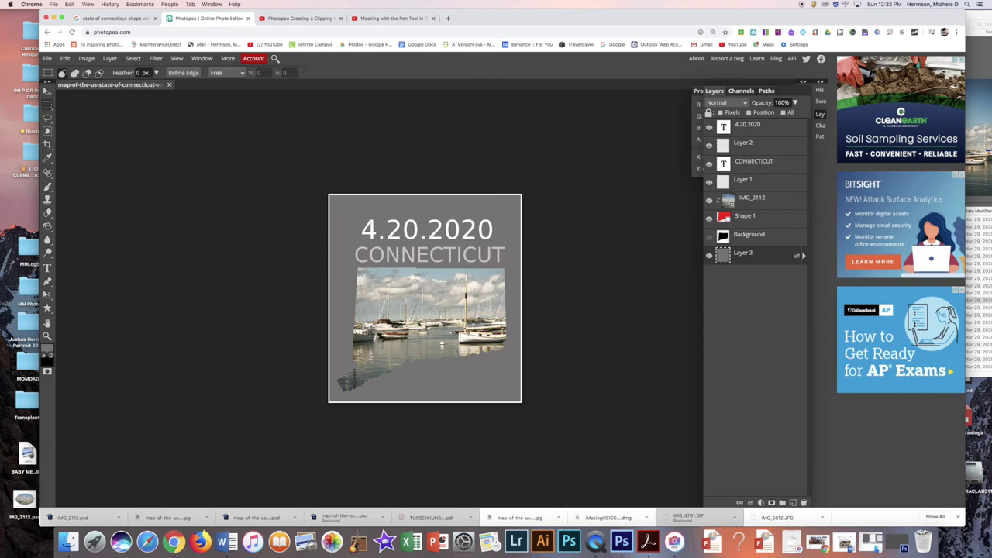
pyautogui.click(773, 237)
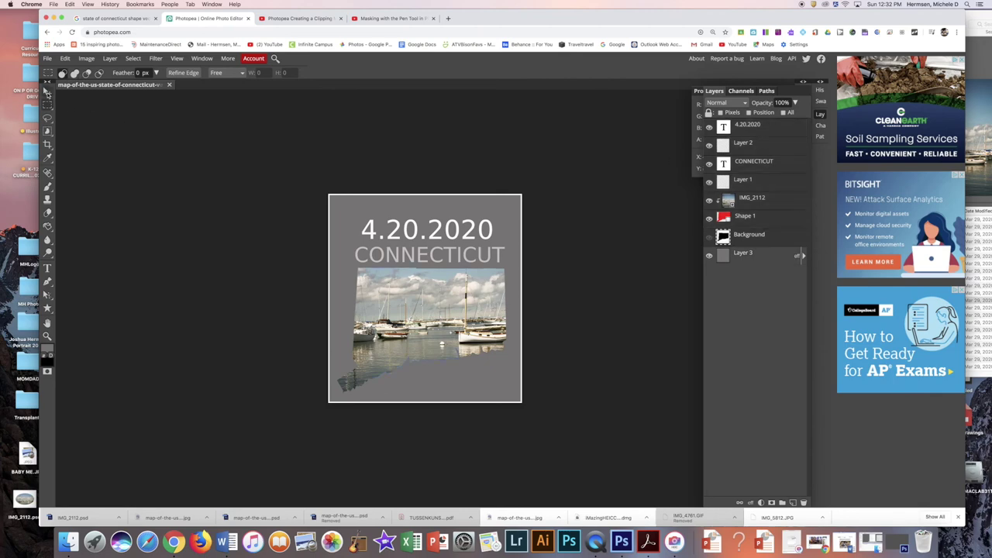
pyautogui.click(48, 91)
pyautogui.moveTo(372, 331); pyautogui.dragTo(371, 323)
pyautogui.press('Left')
pyautogui.press('Left')
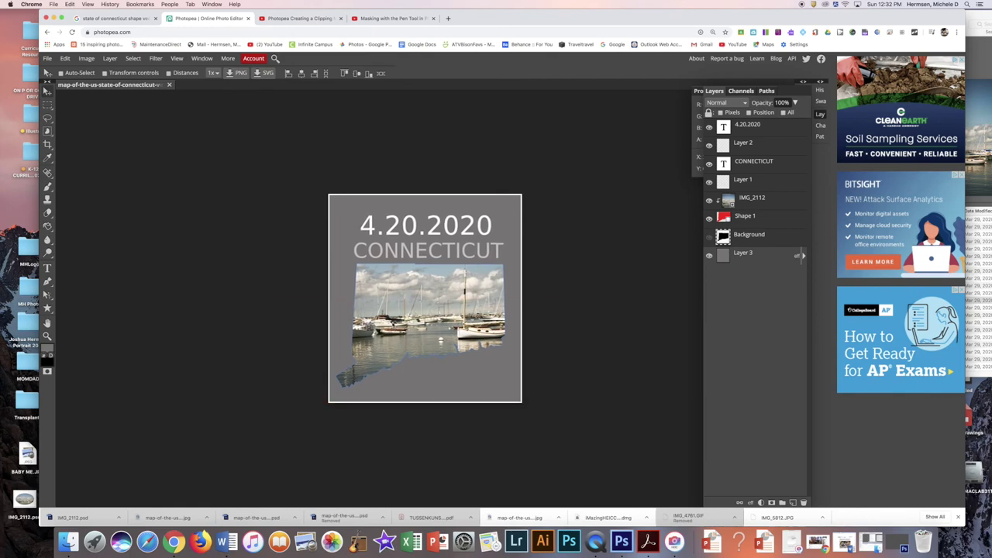
pyautogui.press('Down')
pyautogui.press('Down')
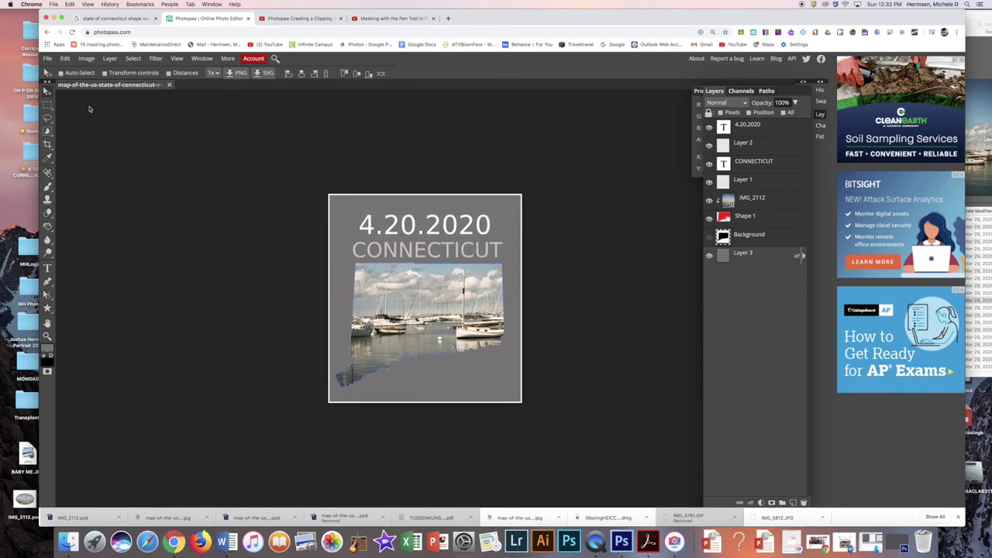
# - Fit the whole document in the window and show the Paths panel
pyautogui.click(47, 105)
pyautogui.hotkey('ctrl', '0')
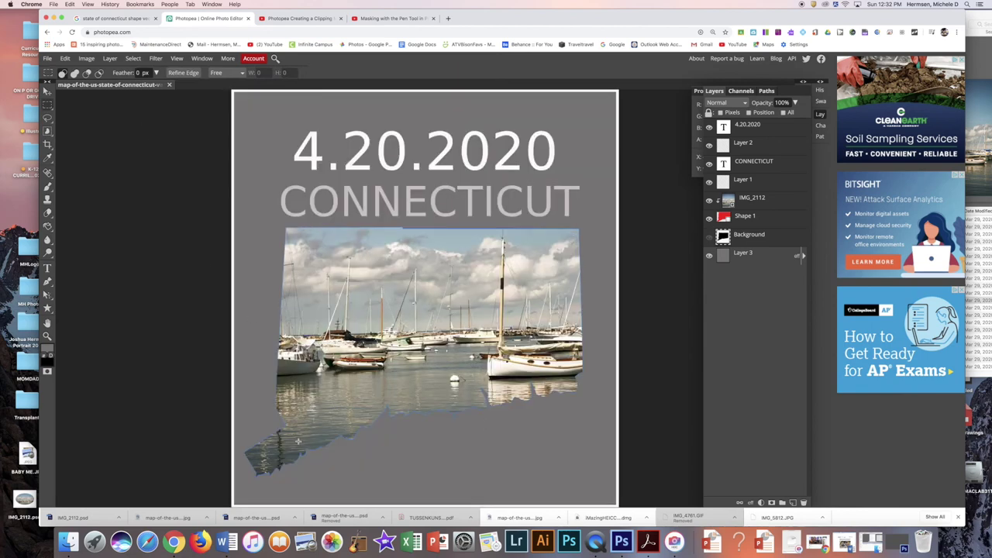
pyautogui.click(765, 91)
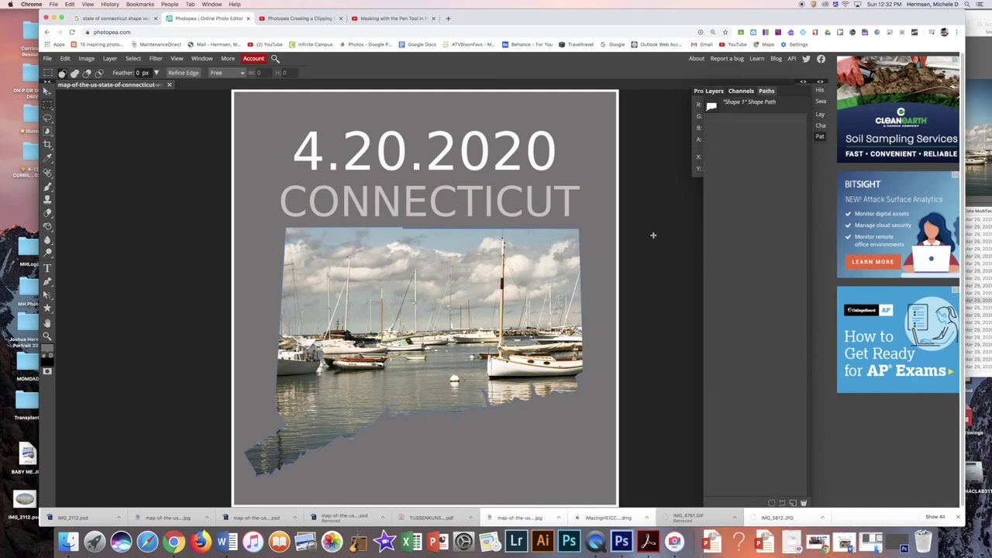
# - Save the composition as a PSD and drag the downloaded PSD onto the desktop
pyautogui.click(52, 4)
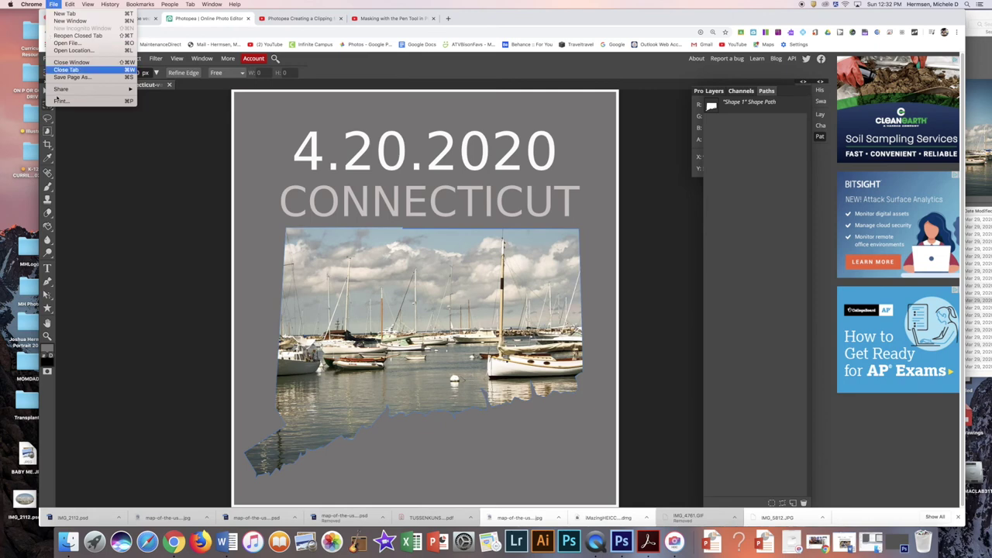
pyautogui.click(122, 160)
pyautogui.click(47, 59)
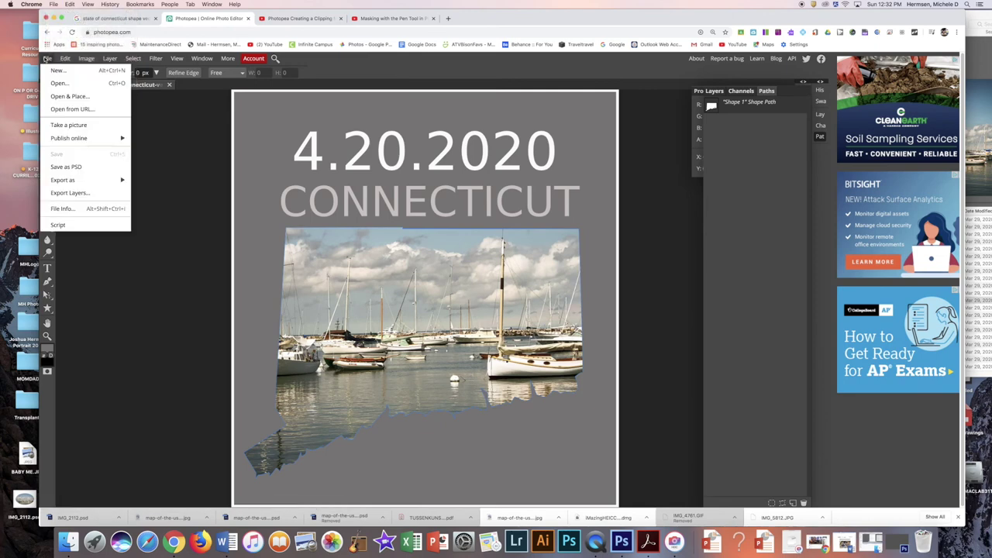
pyautogui.click(69, 167)
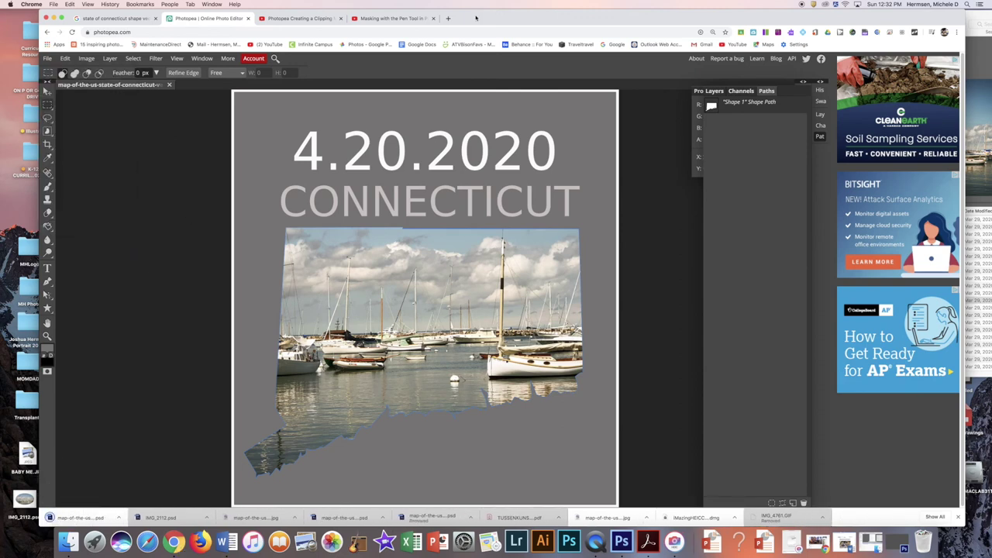
pyautogui.moveTo(353, 16); pyautogui.dragTo(538, 16)
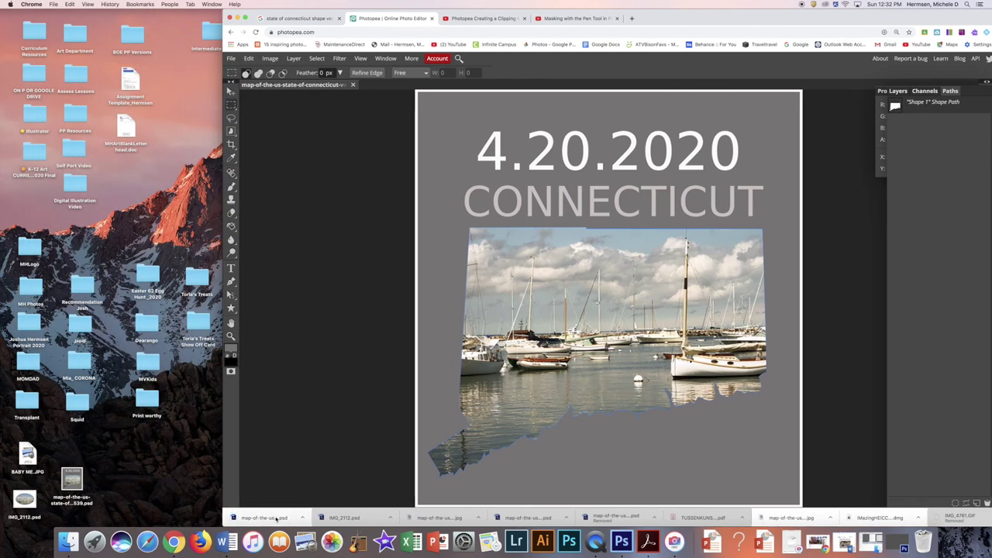
pyautogui.moveTo(292, 521); pyautogui.dragTo(195, 398)
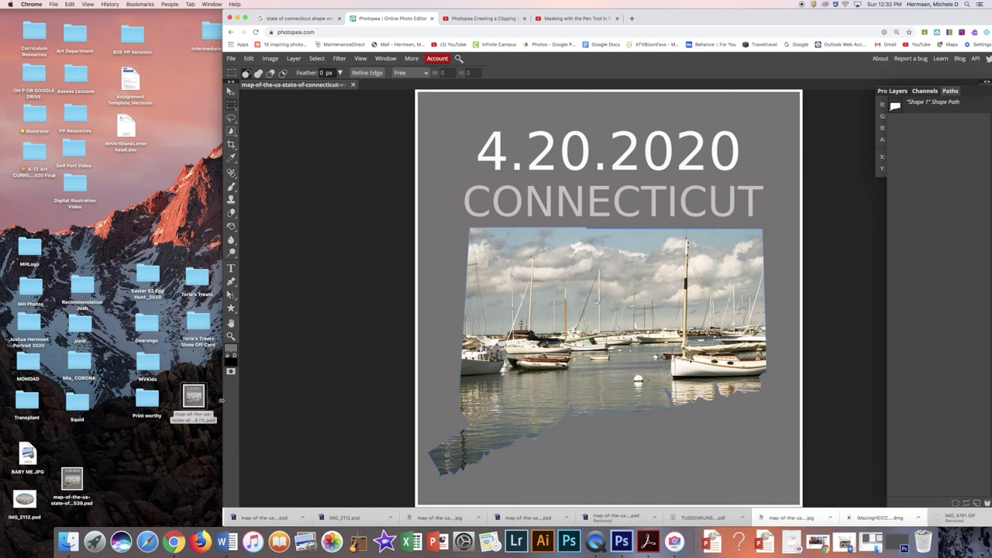
# - Export the composition as a PDF and save the export
pyautogui.click(231, 58)
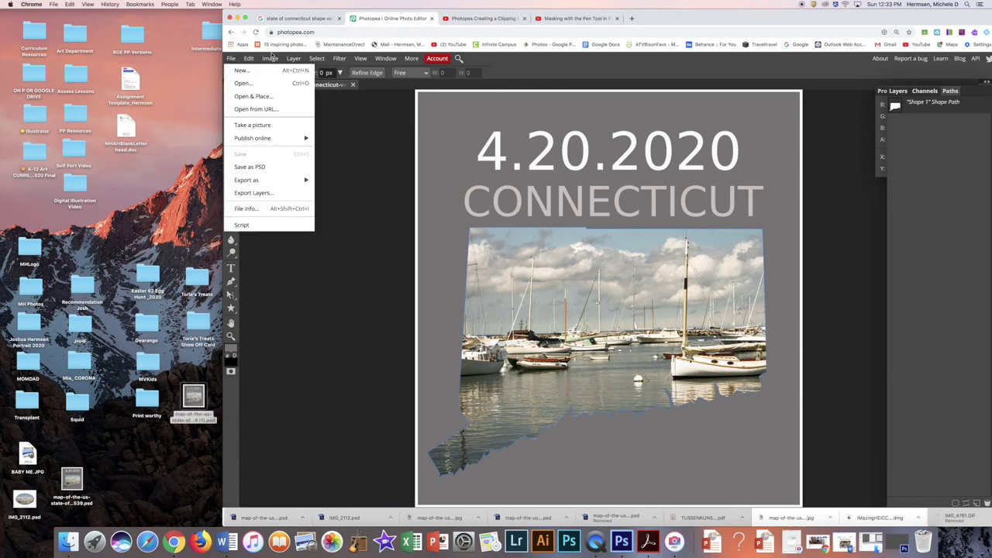
pyautogui.moveTo(249, 58)
pyautogui.moveTo(659, 10); pyautogui.dragTo(476, 9)
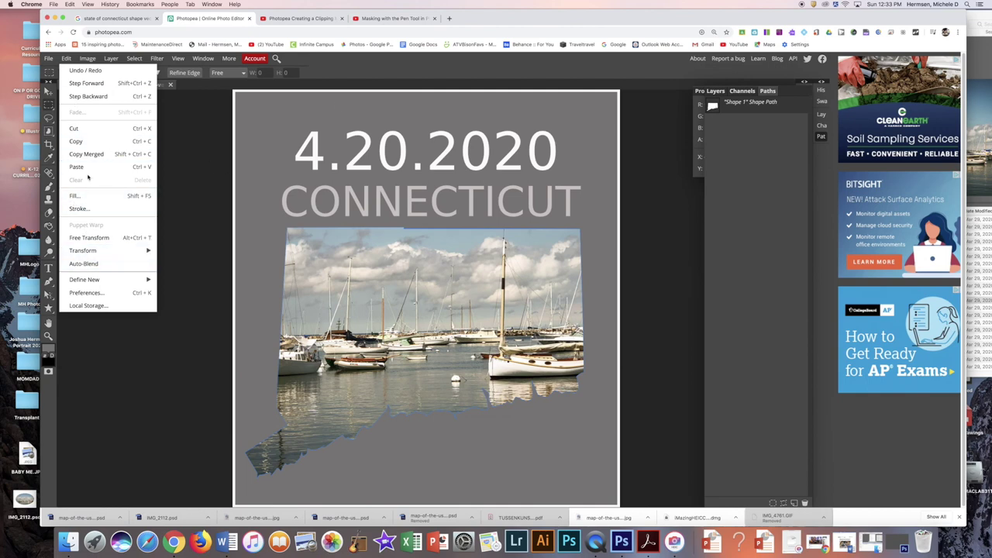
pyautogui.click(48, 58)
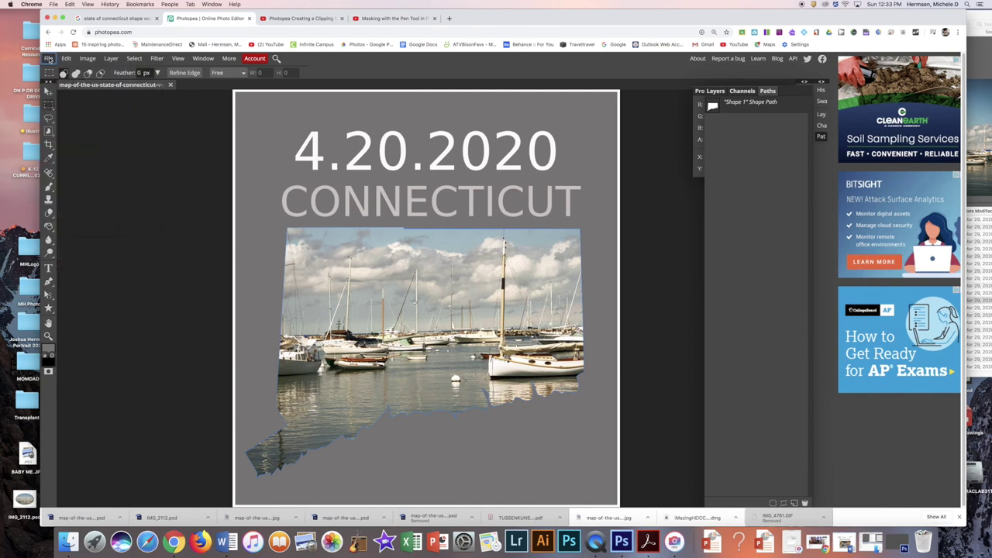
pyautogui.click(48, 58)
pyautogui.moveTo(85, 179)
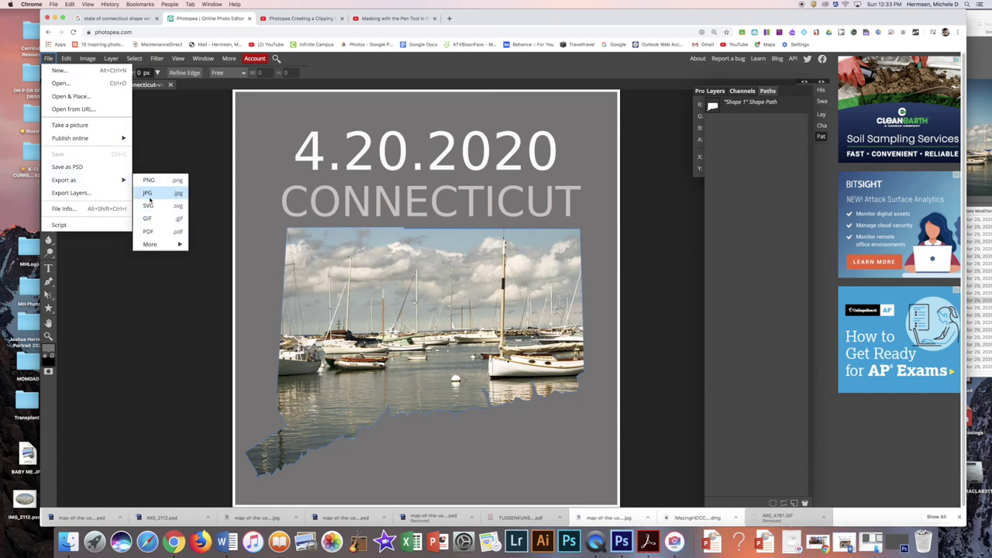
pyautogui.click(148, 232)
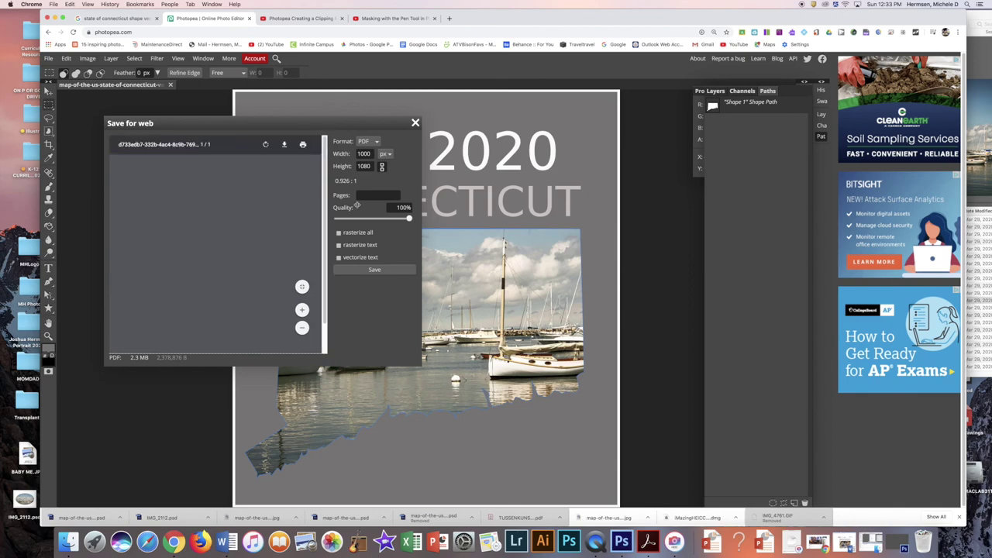
pyautogui.click(370, 270)
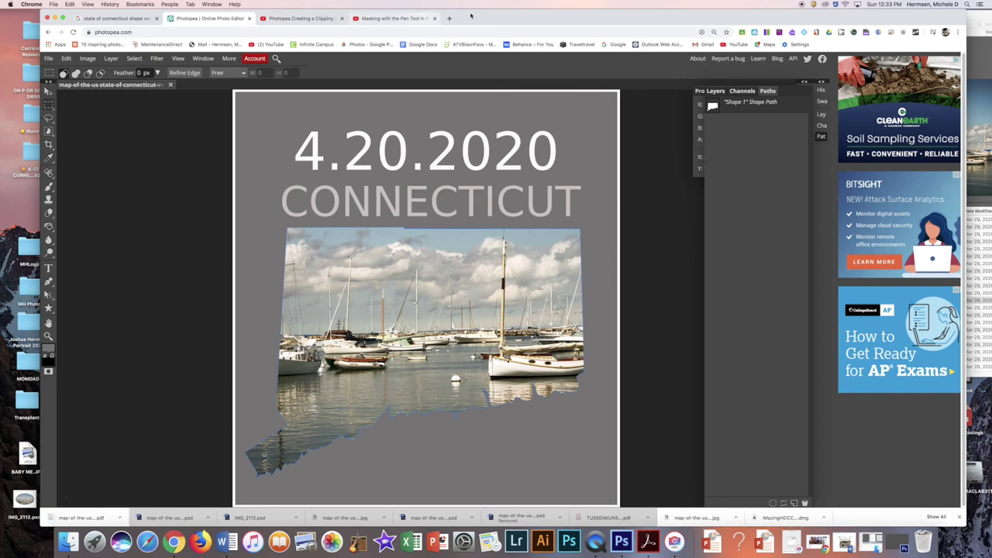
# - Open the downloaded PDF from the desktop to check it
pyautogui.moveTo(471, 15); pyautogui.dragTo(567, 15)
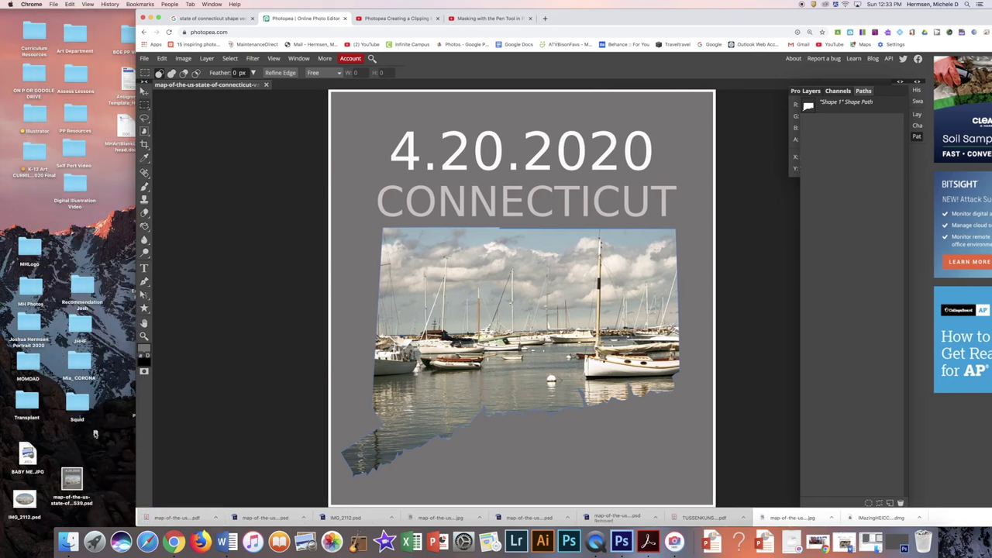
pyautogui.click(93, 455)
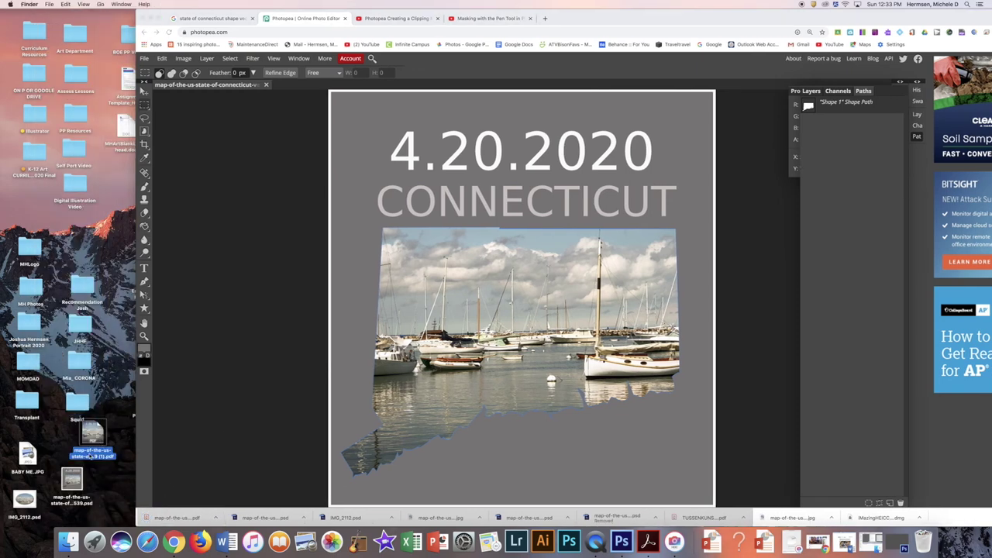
pyautogui.click(92, 456)
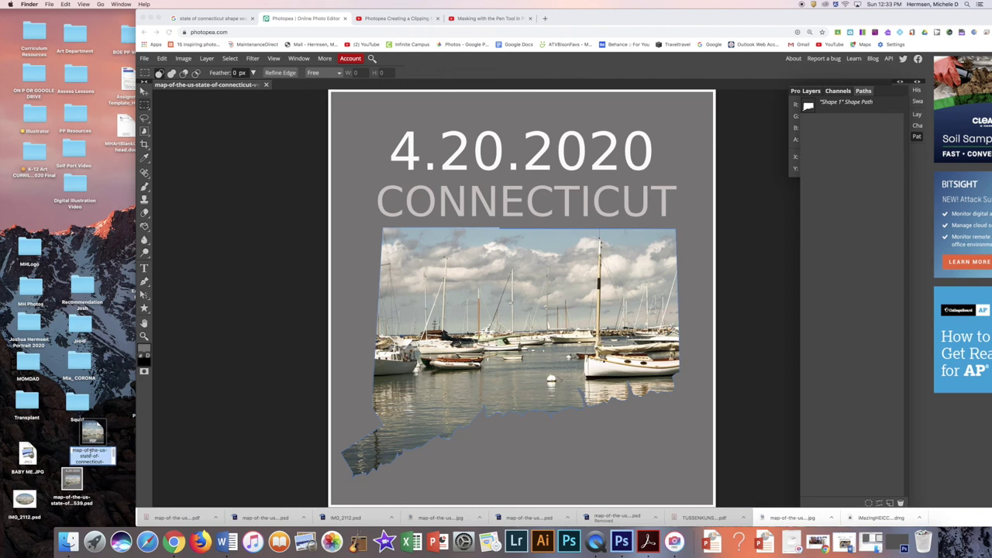
pyautogui.doubleClick(90, 434)
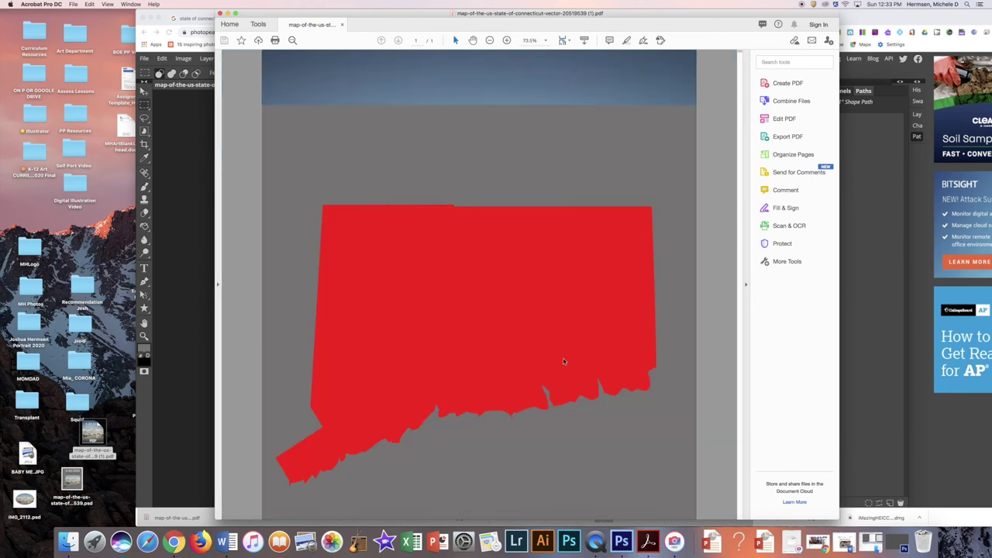
# - Close the Acrobat PDF window and move the browser window back into place
pyautogui.click(220, 13)
pyautogui.moveTo(602, 10); pyautogui.dragTo(534, 9)
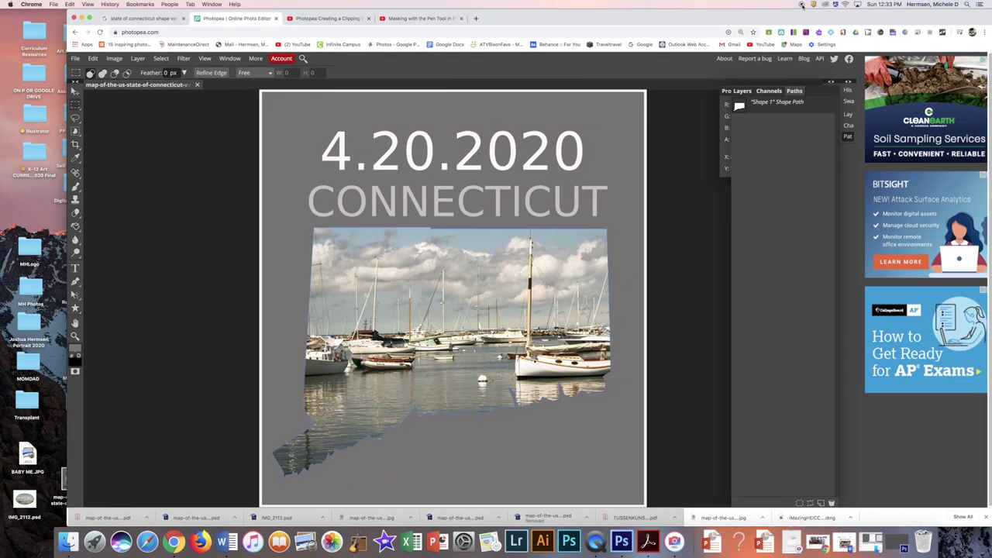
# - Export the poster as a JPG and drag the downloaded JPG onto the desktop
pyautogui.moveTo(372, 10); pyautogui.dragTo(387, 10)
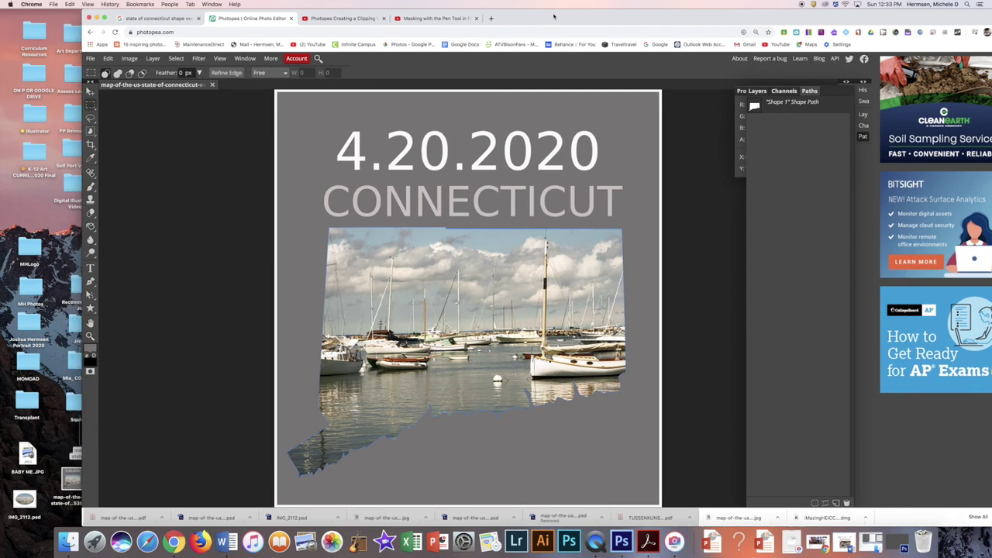
pyautogui.click(92, 59)
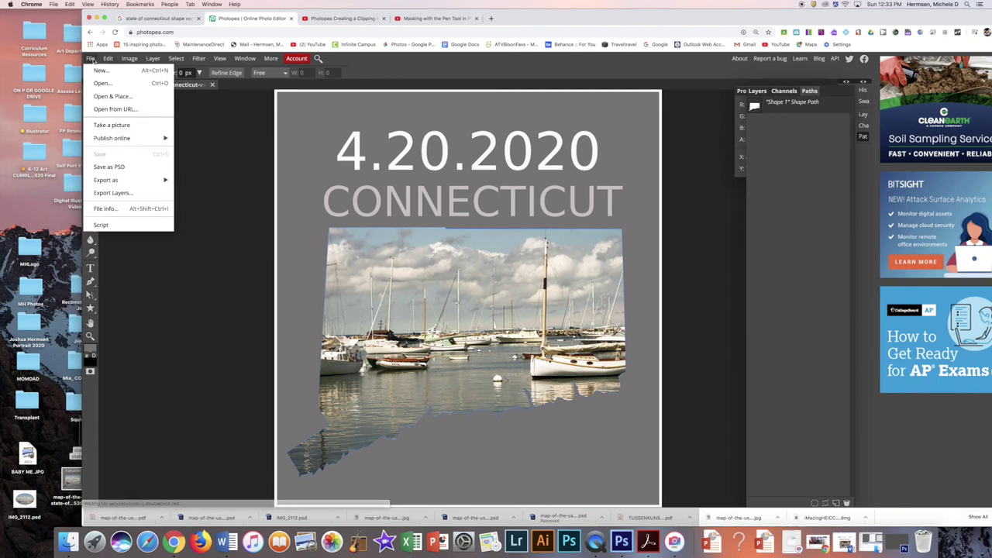
pyautogui.moveTo(112, 181)
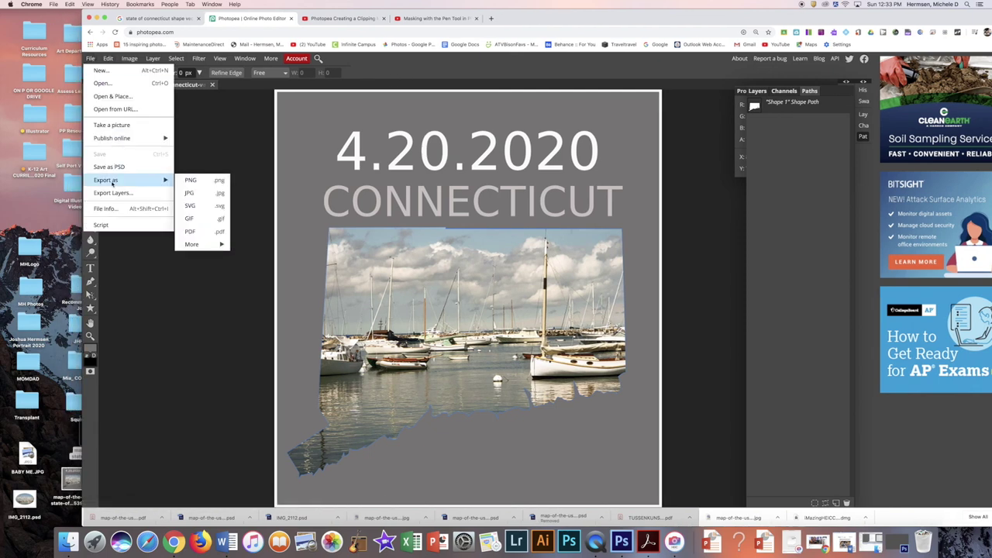
pyautogui.click(190, 194)
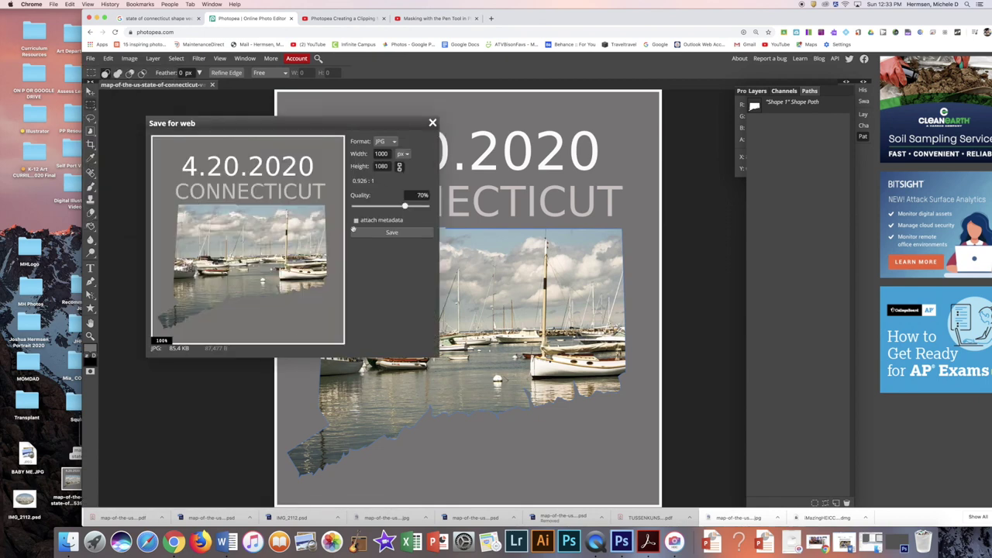
pyautogui.click(390, 233)
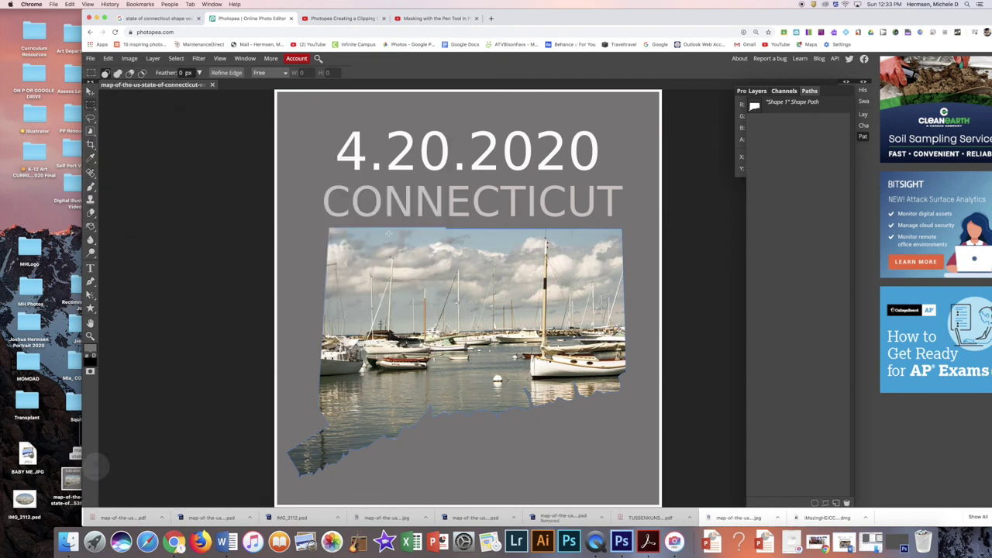
pyautogui.moveTo(526, 17); pyautogui.dragTo(666, 17)
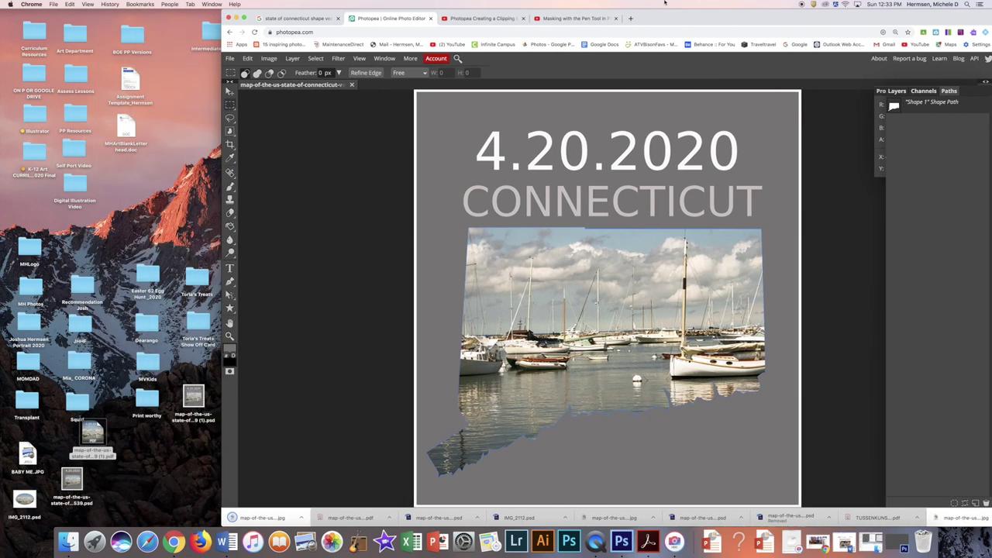
pyautogui.moveTo(270, 519); pyautogui.dragTo(174, 470)
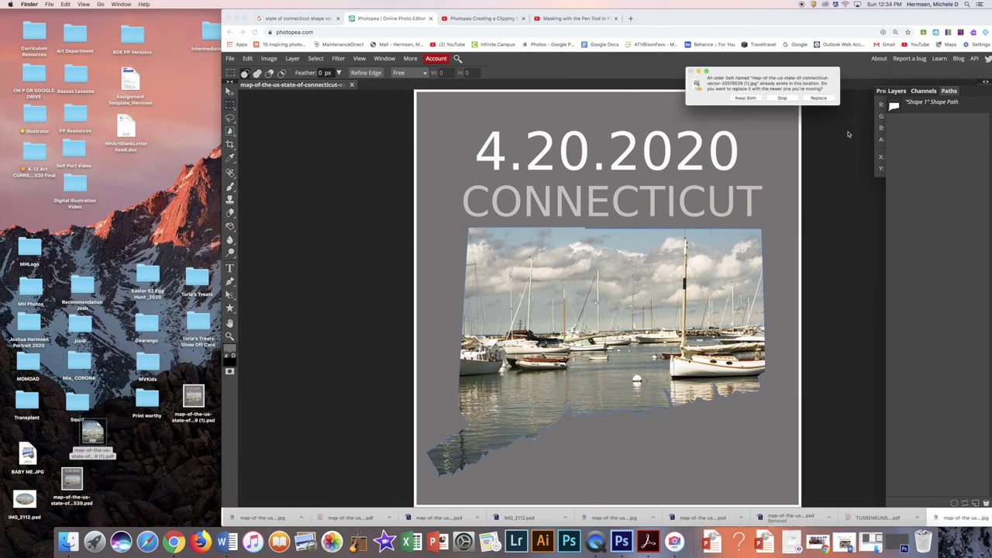
# - Keep both JPG copies, open the exported JPG in Preview and enlarge its window
pyautogui.click(818, 97)
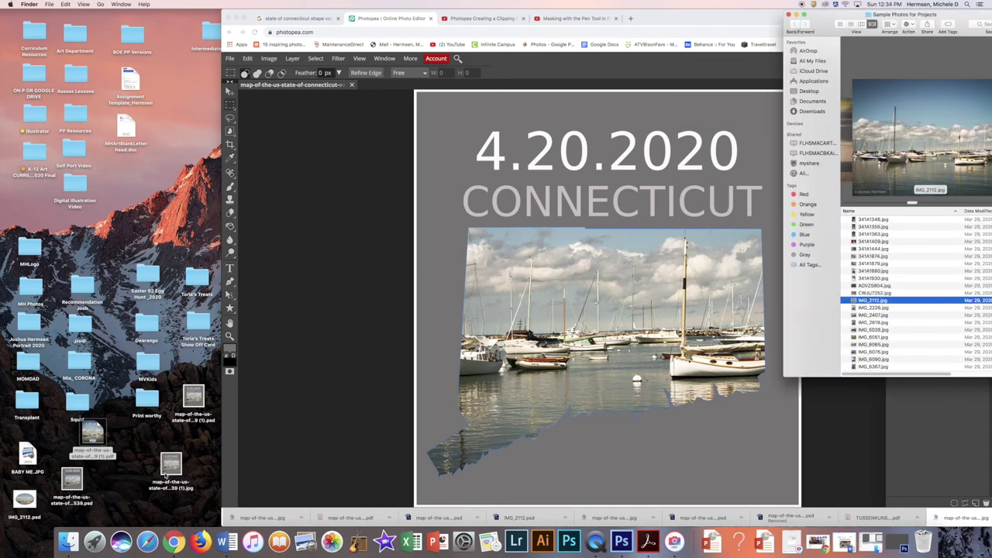
pyautogui.doubleClick(171, 465)
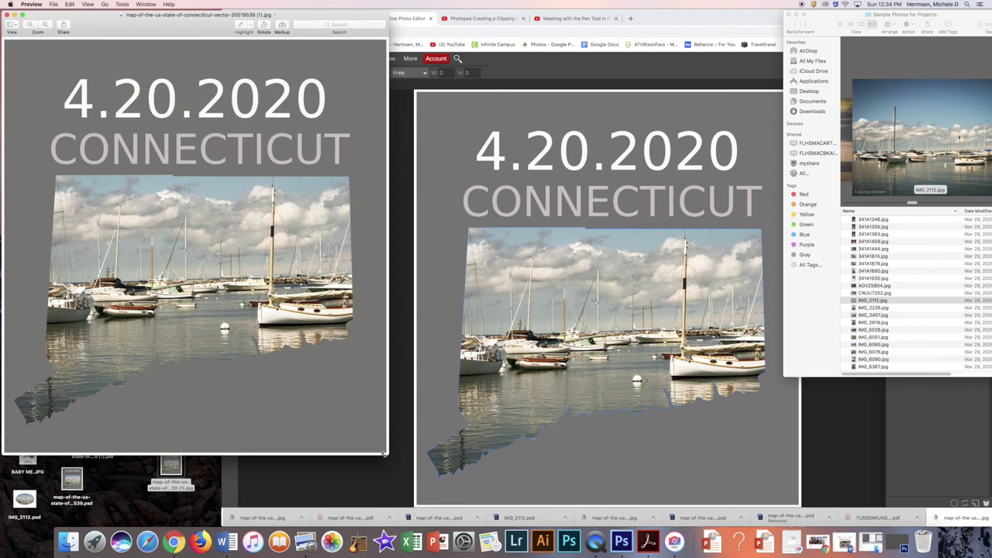
pyautogui.moveTo(388, 455); pyautogui.dragTo(551, 521)
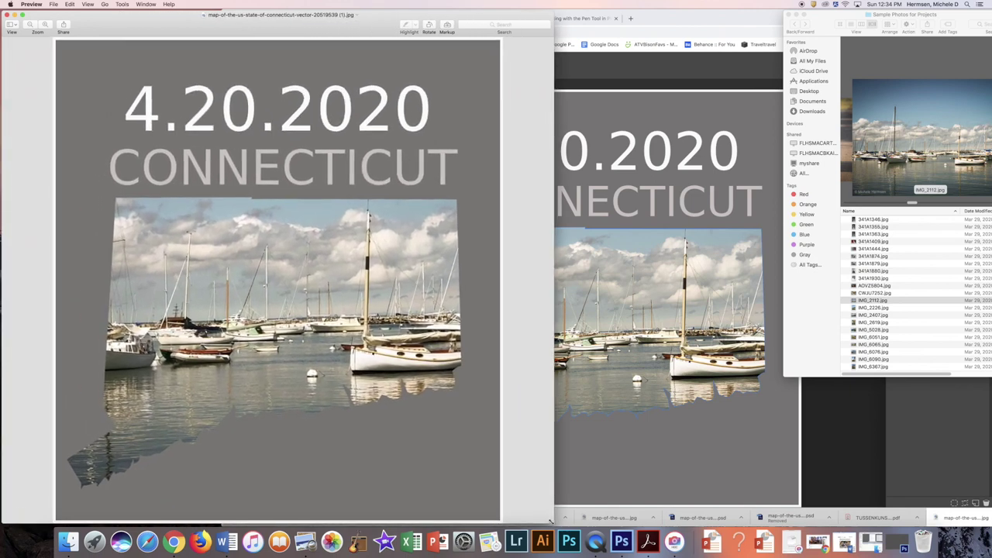